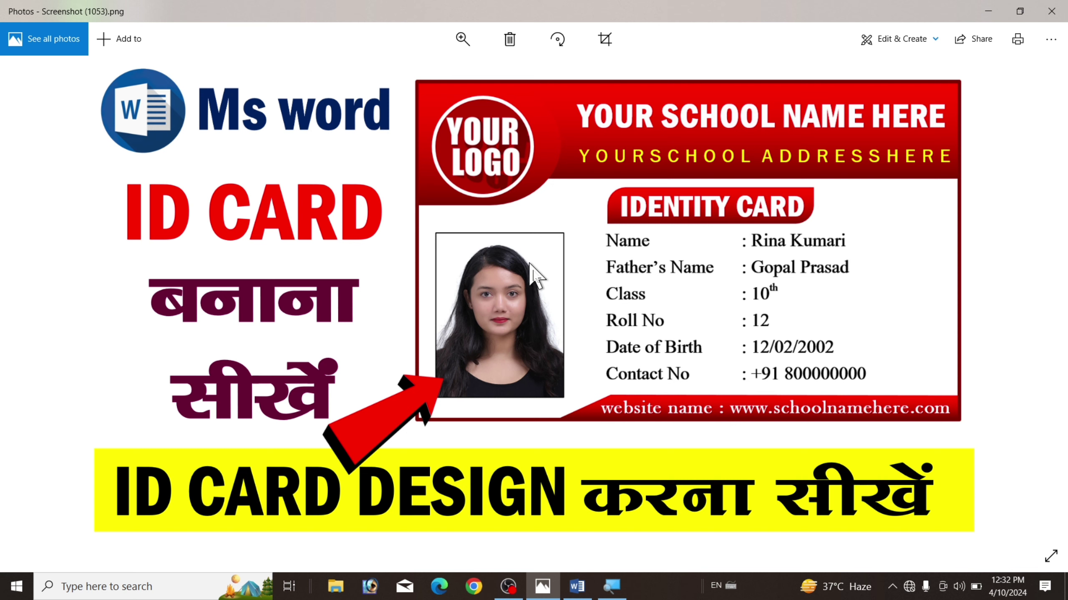
Leave the sample ID card in Photos and bring the blank Word Document1 forward.
click(577, 586)
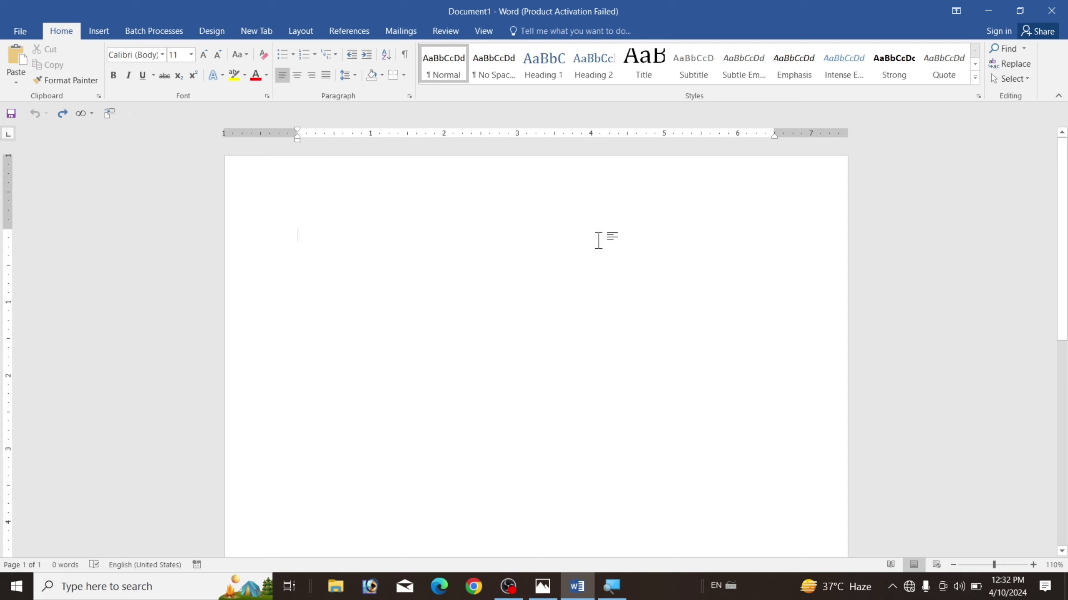
Give Document1 narrow 0.5-inch margins and A4 paper size, zoomed in to 160%.
click(301, 33)
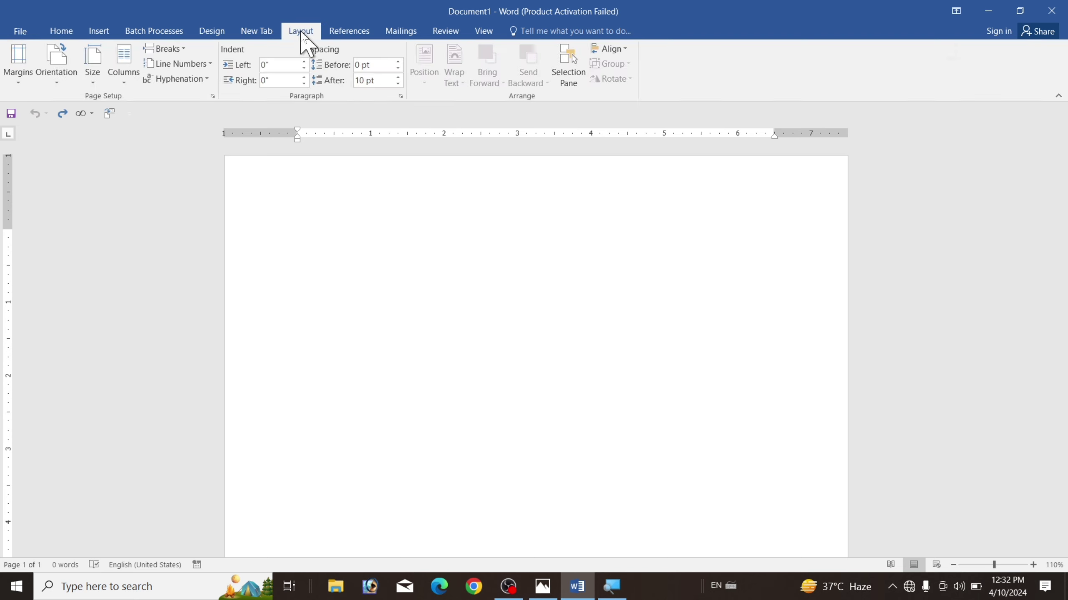
click(18, 67)
click(31, 202)
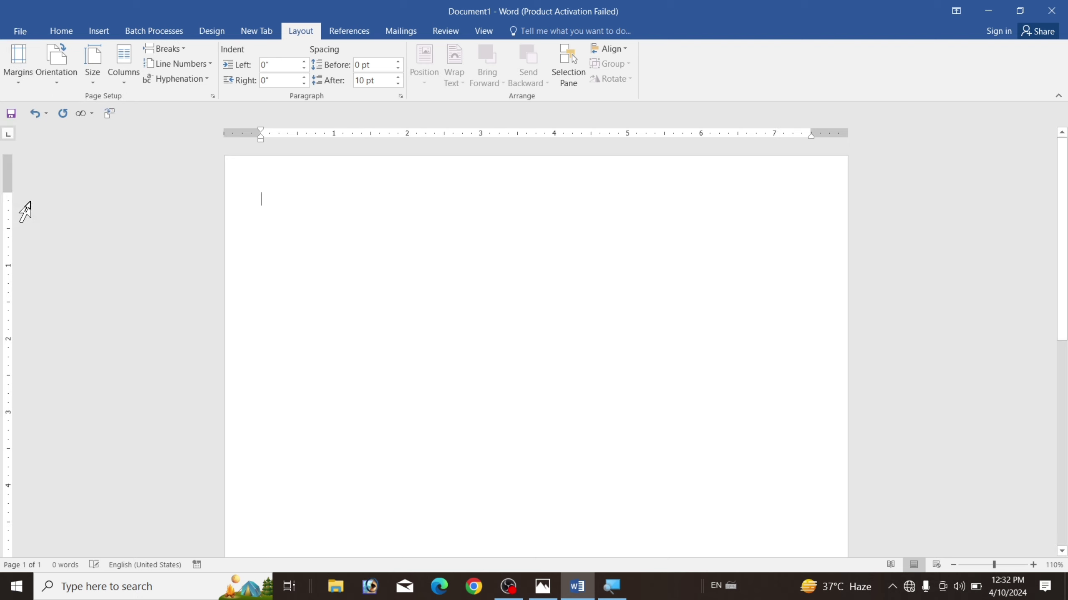
click(95, 65)
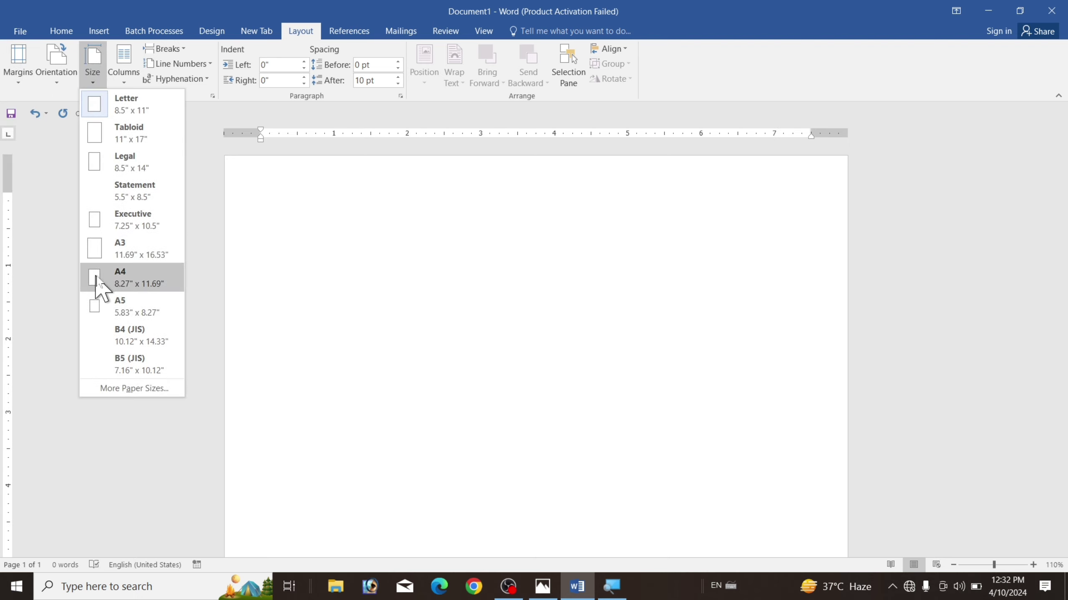
click(137, 290)
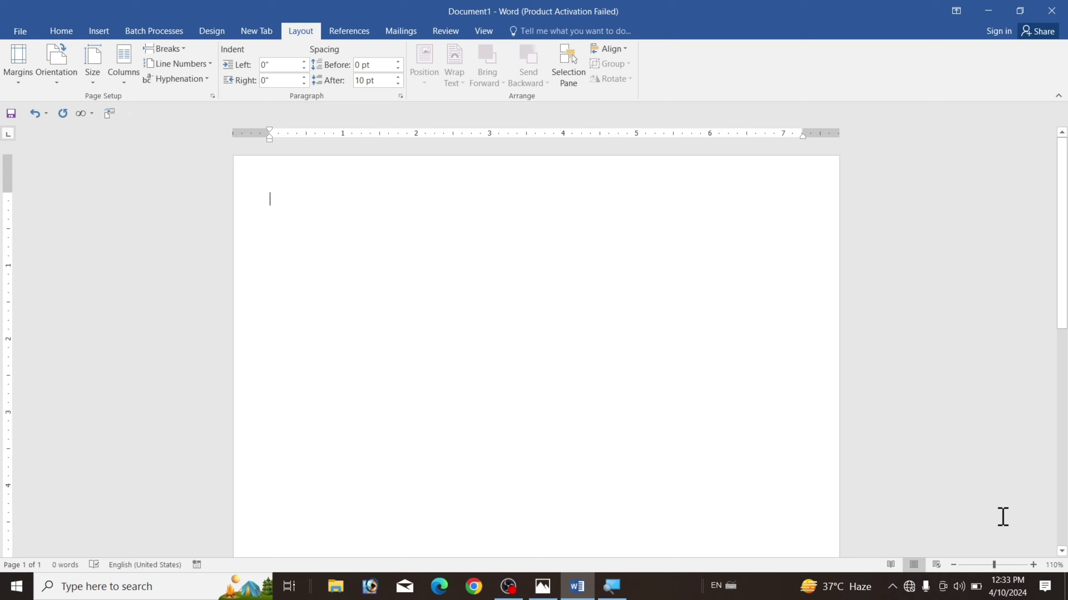
click(1032, 565)
click(1032, 564)
click(1032, 565)
click(1033, 564)
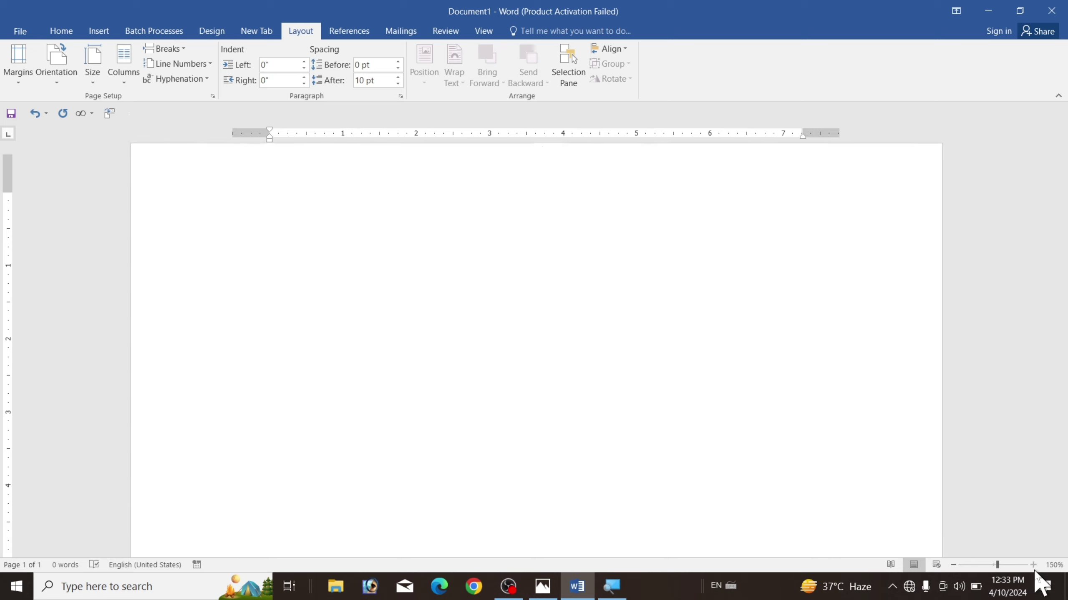
click(1033, 564)
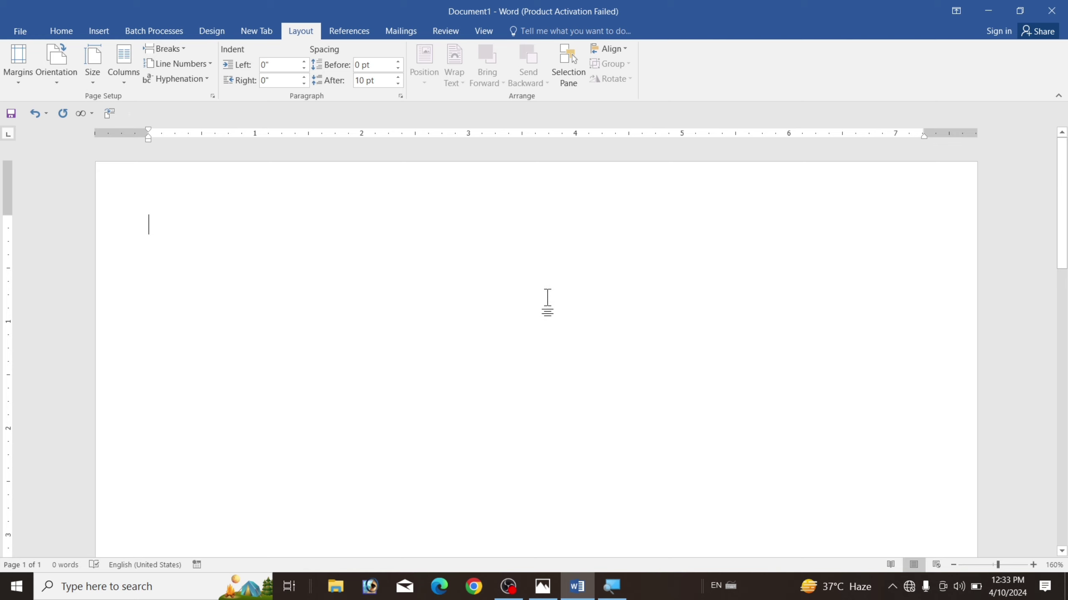
click(96, 35)
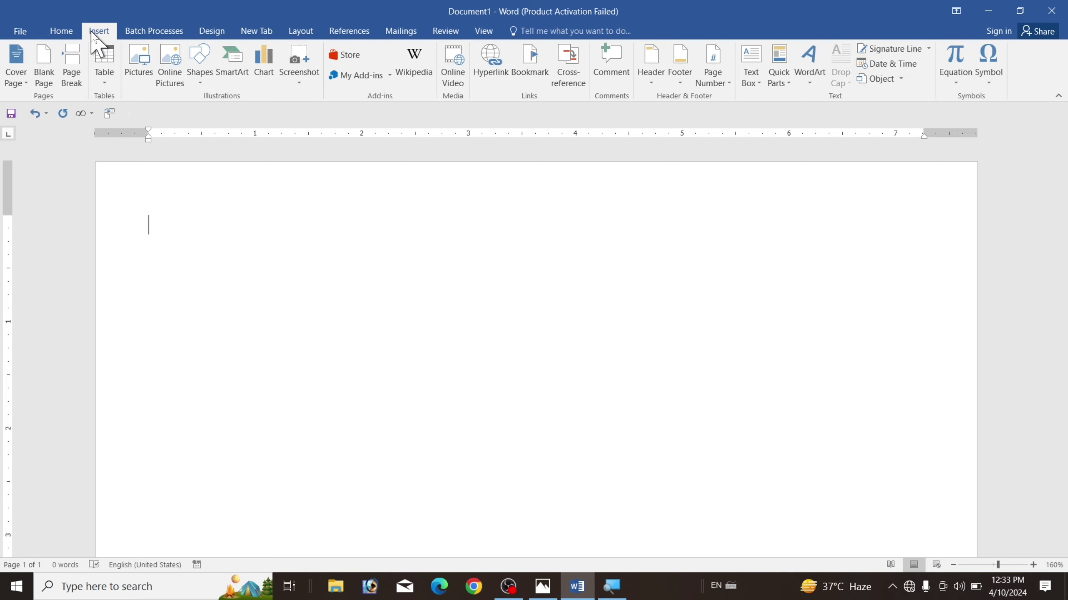
Draw a rectangle about 2.19" tall by 3.78" wide near the page's top-left.
click(201, 71)
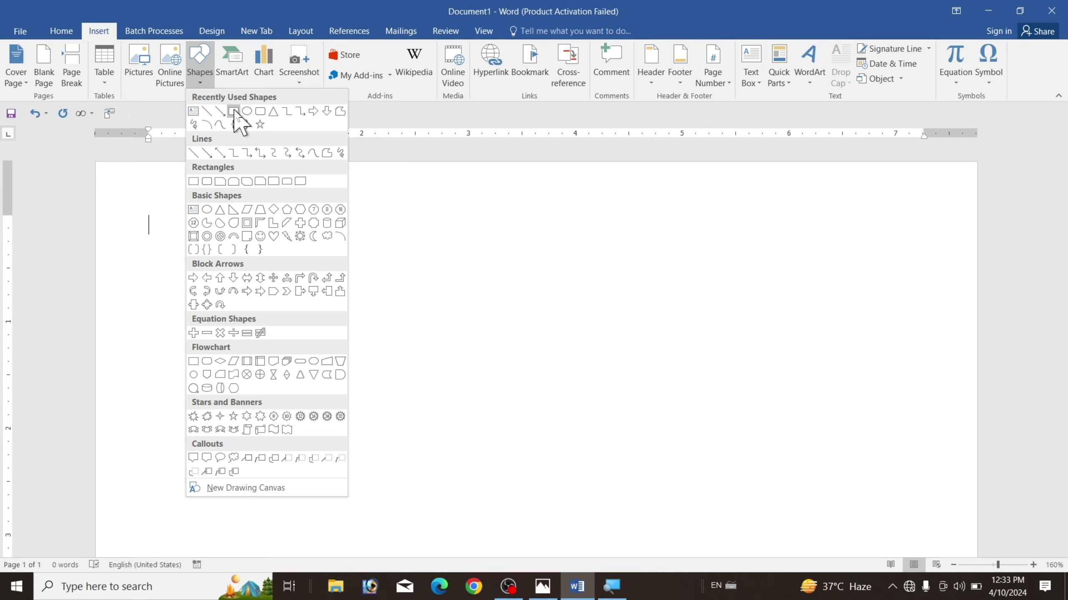
click(234, 112)
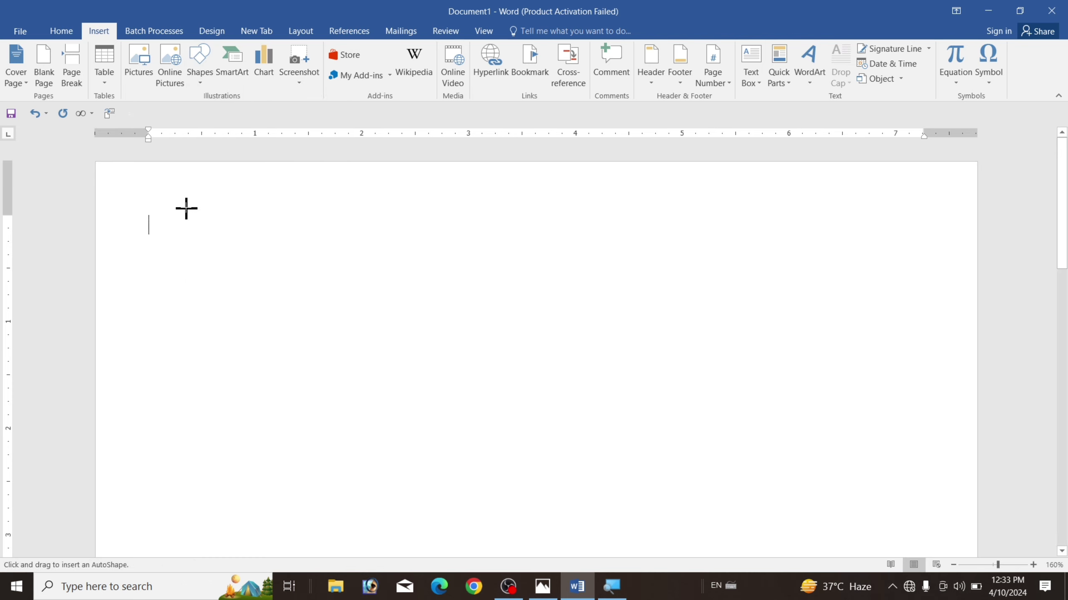
drag(175, 201, 571, 401)
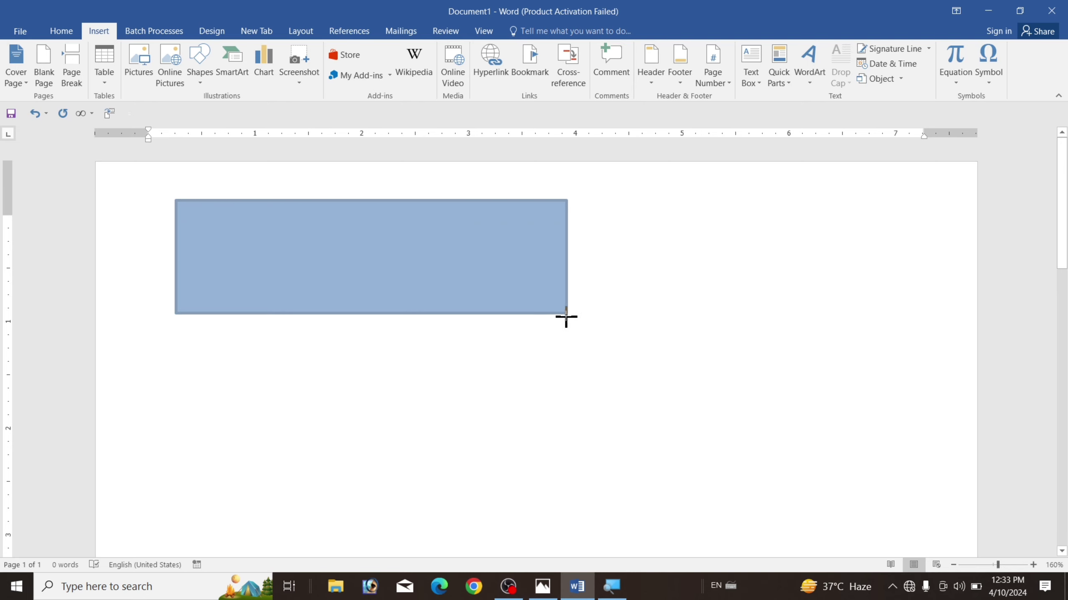
drag(570, 400, 579, 434)
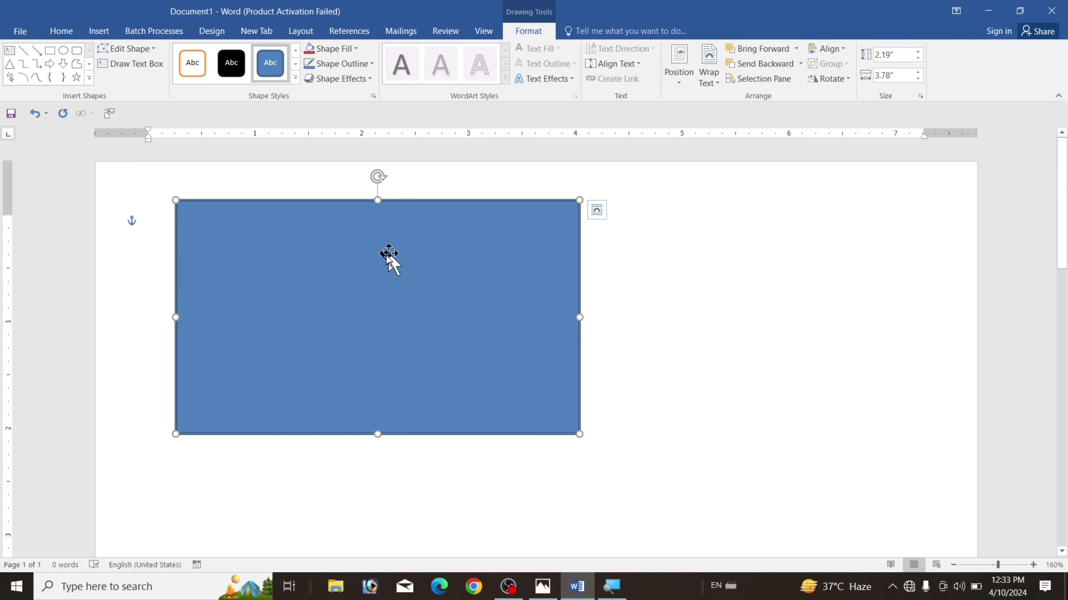
Set the rectangle's height to 2.5" and its width to 4".
click(698, 319)
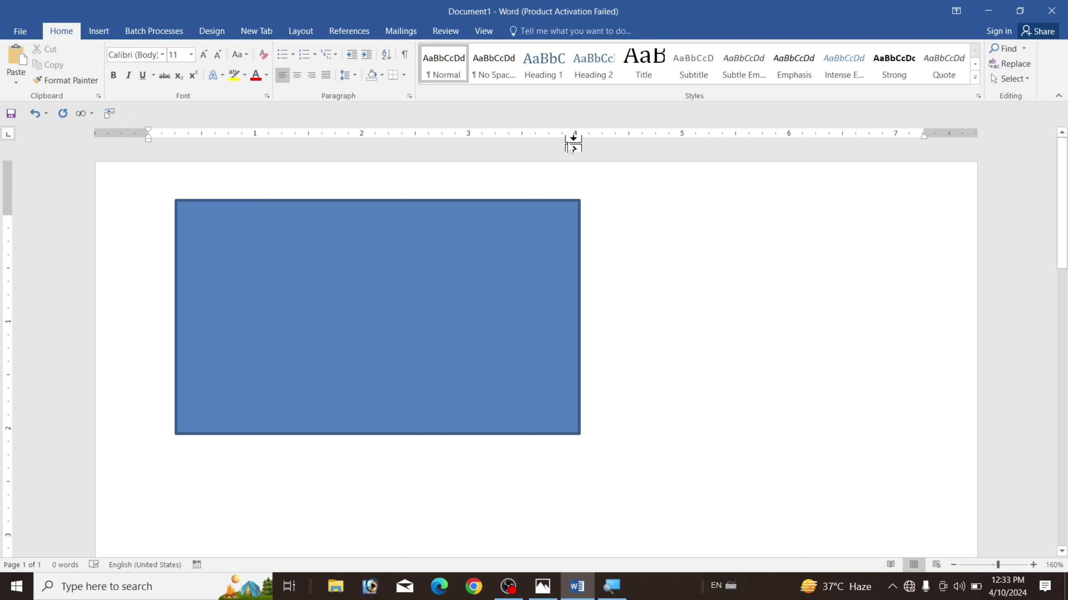
click(415, 321)
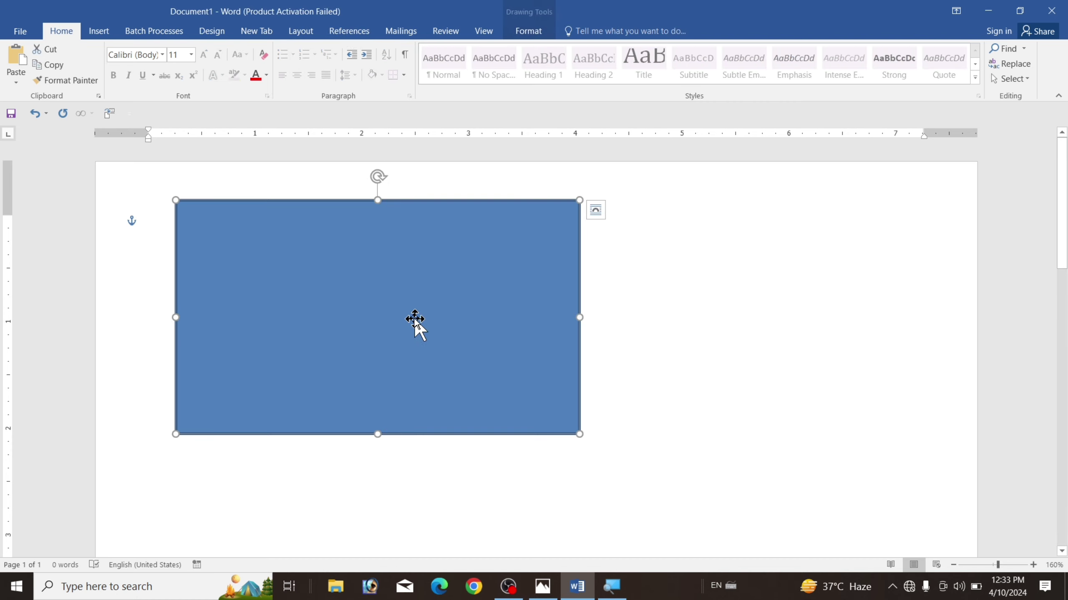
click(530, 32)
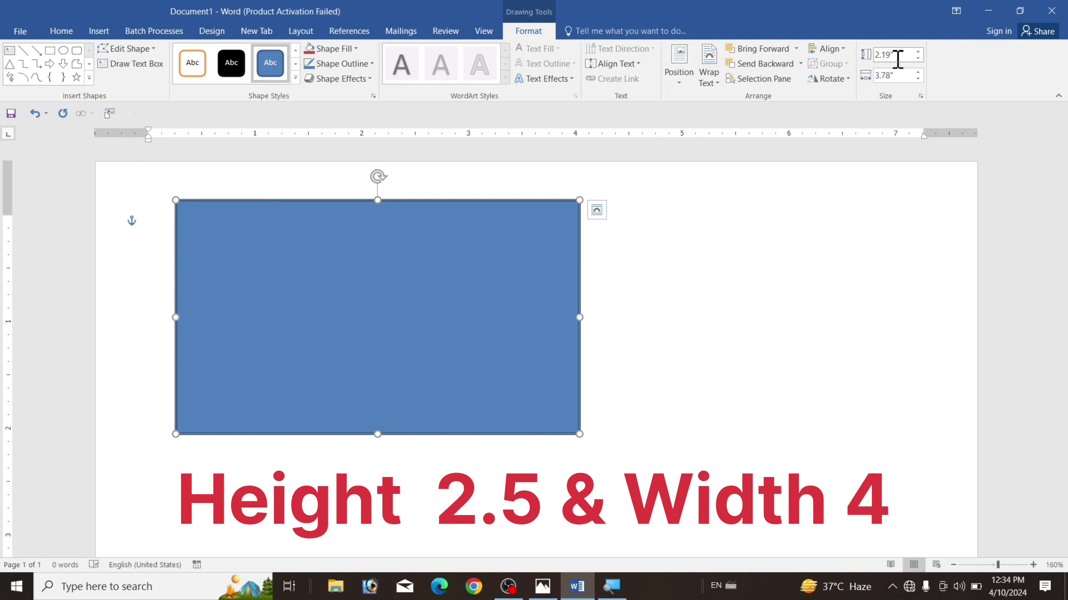
text(2.5)
click(900, 77)
text(4)
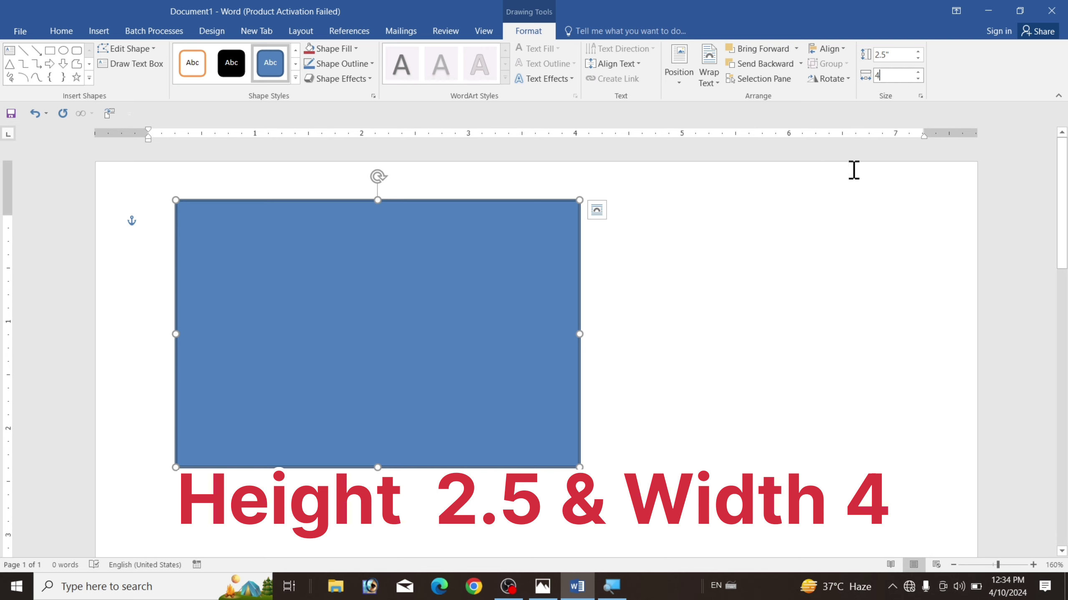
click(688, 286)
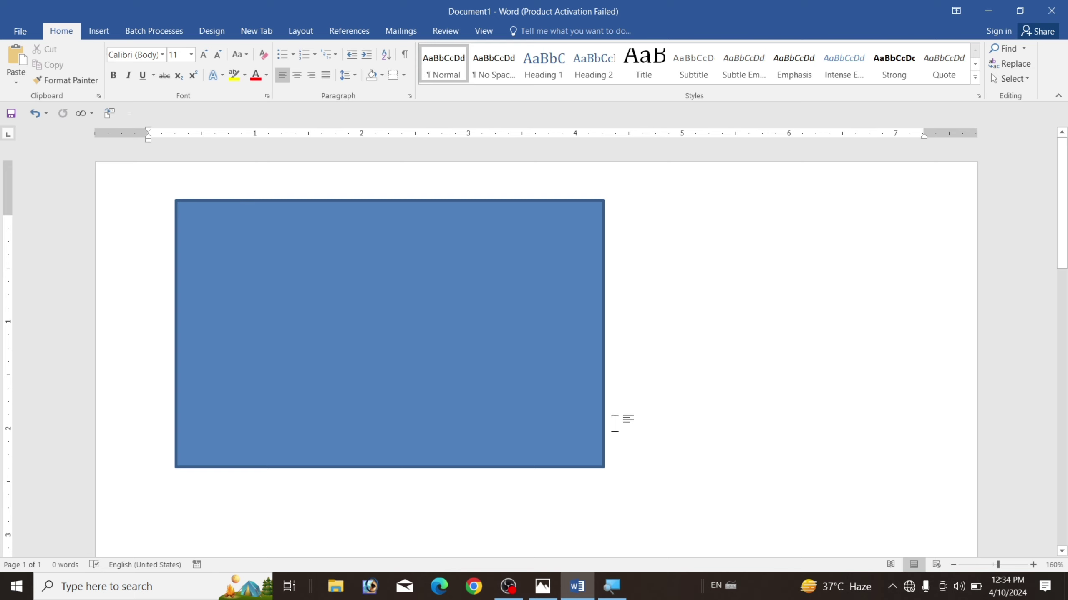
Centre the rectangle horizontally on the page.
drag(366, 336, 486, 362)
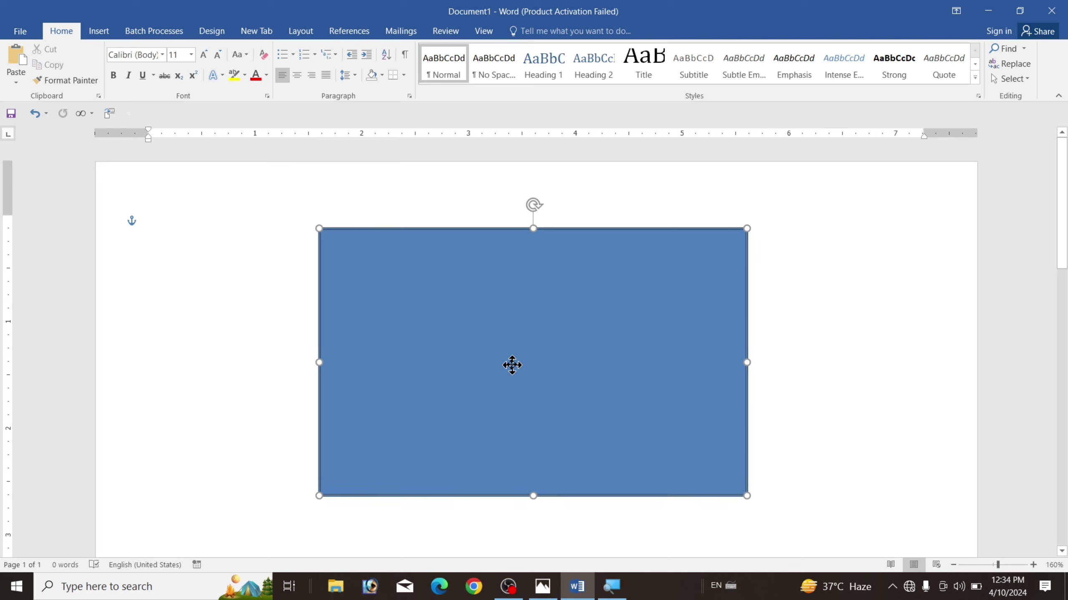
drag(487, 362, 514, 364)
click(810, 358)
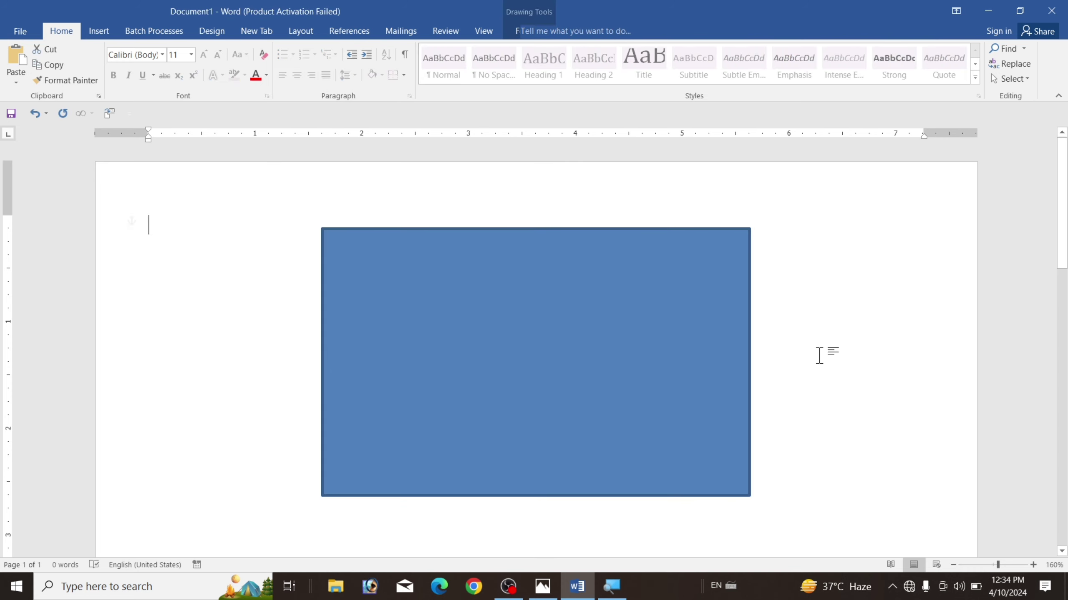
Give the rectangle No Fill and a black outline.
click(528, 325)
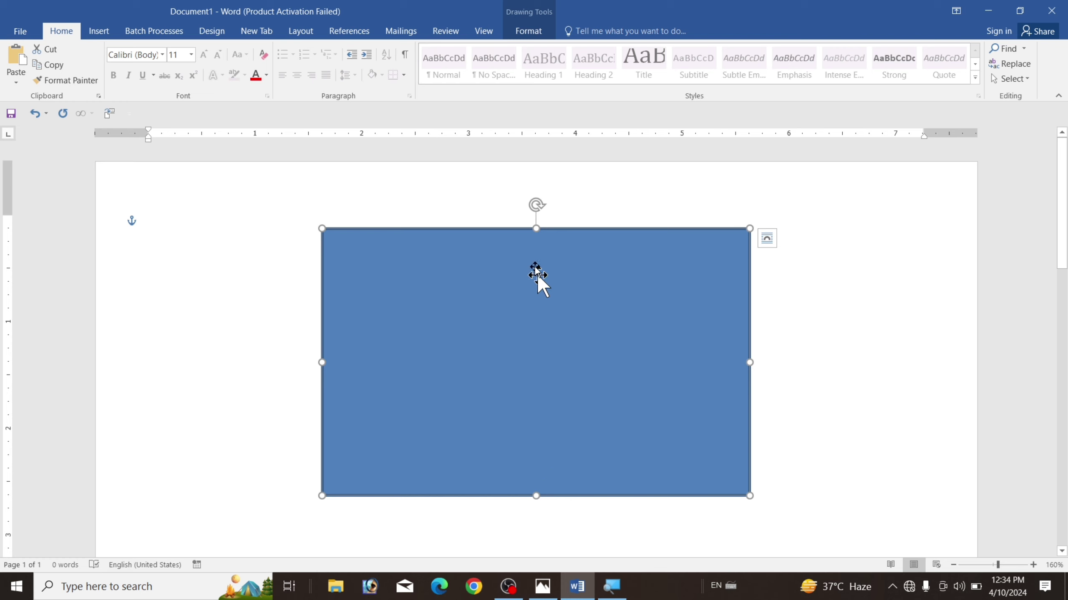
click(529, 31)
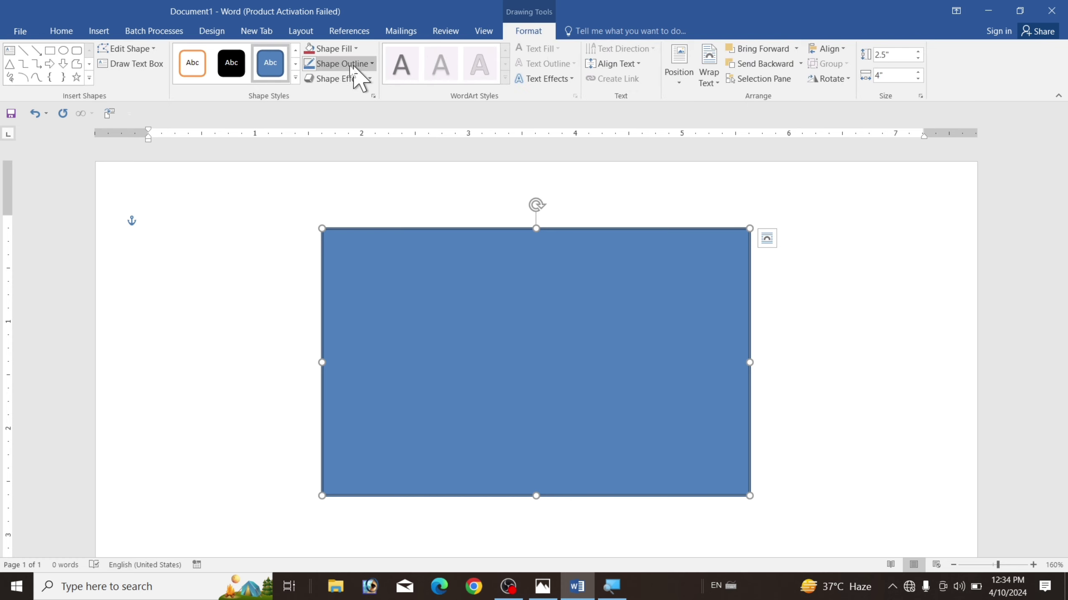
click(336, 49)
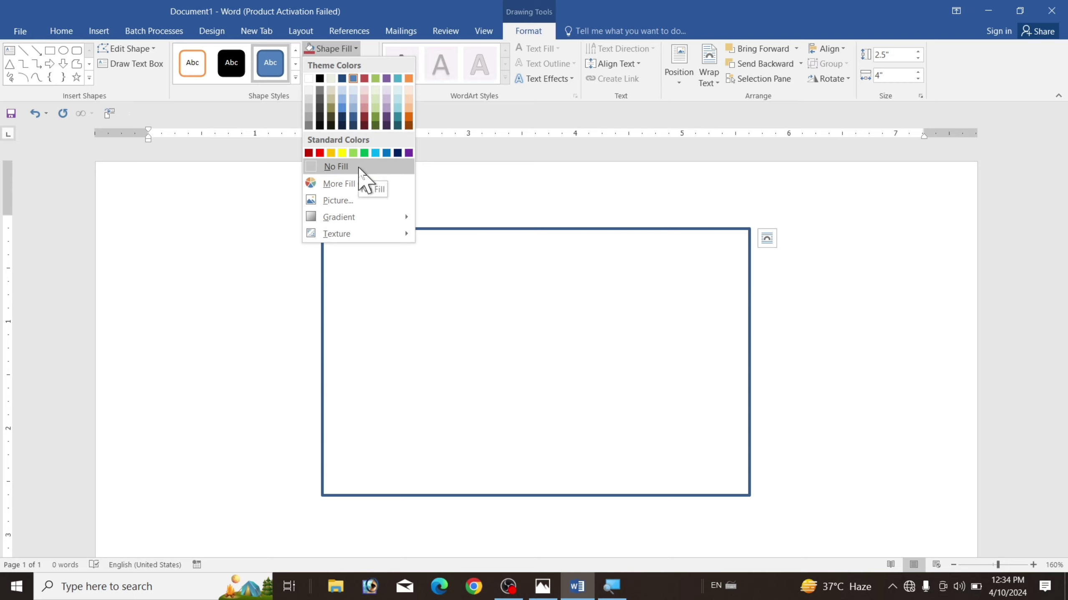
click(336, 166)
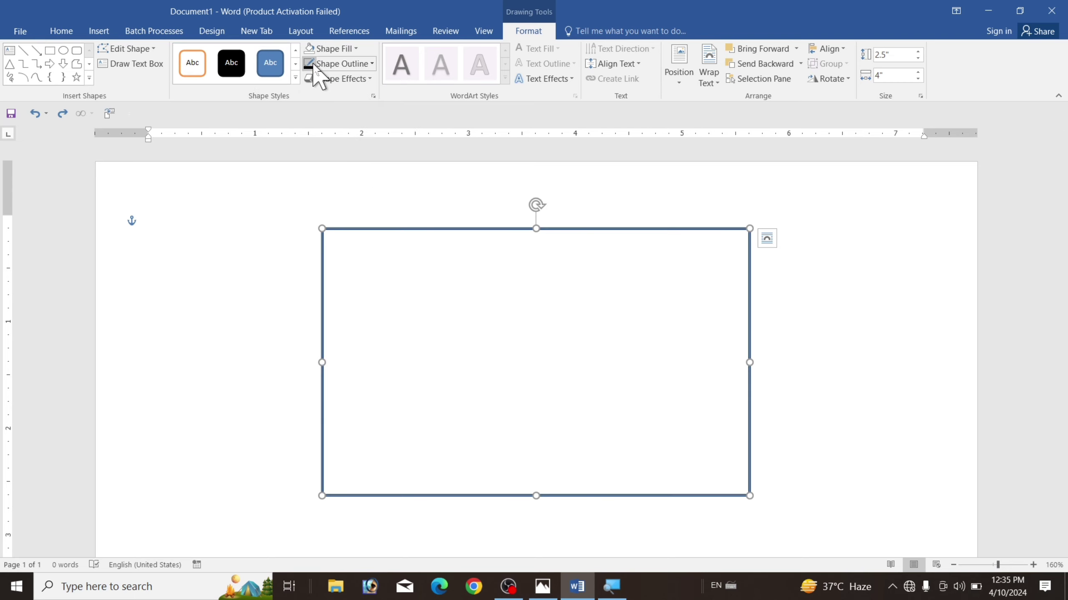
click(365, 69)
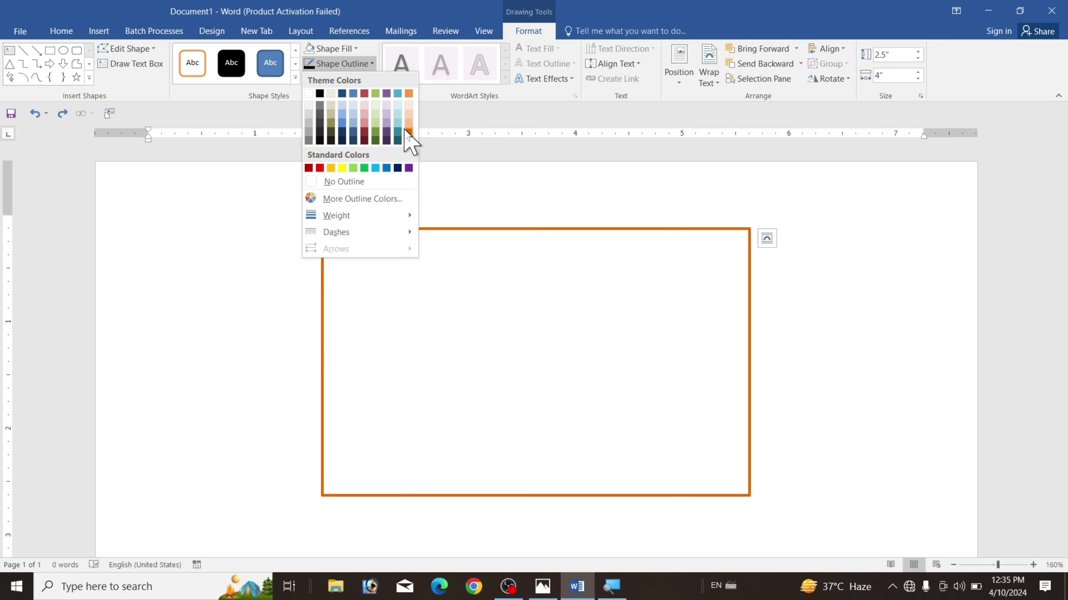
click(319, 94)
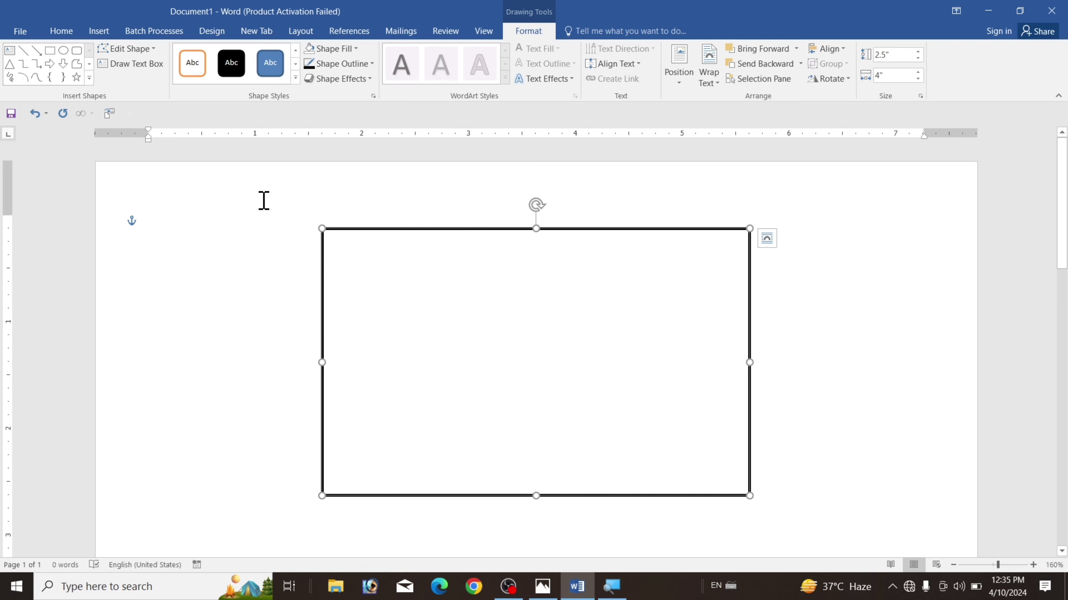
click(98, 31)
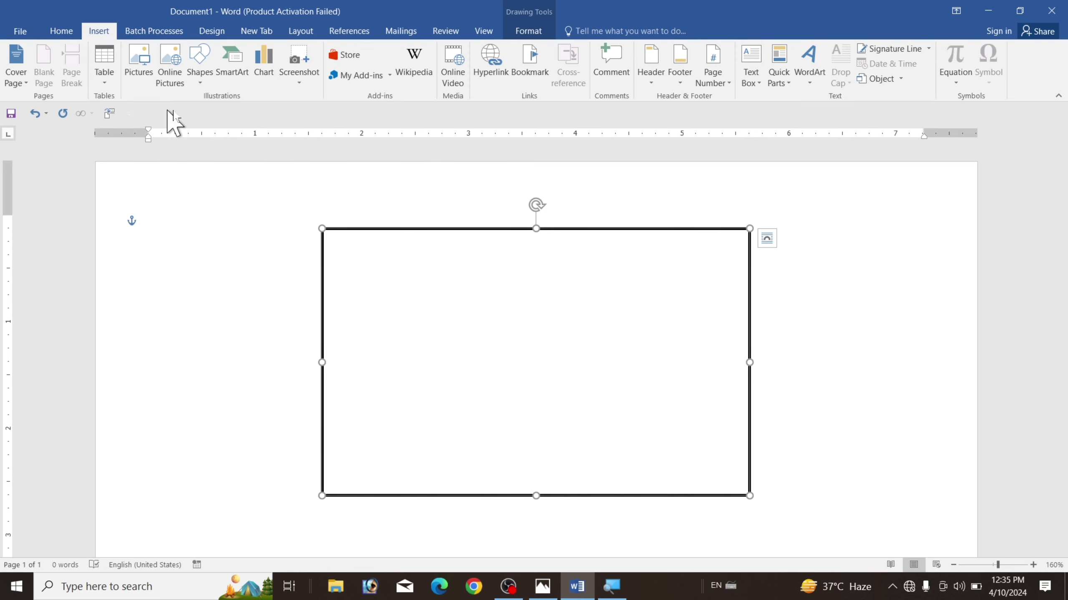
Draw an outline-free blue rectangle across the top of the card frame.
click(200, 67)
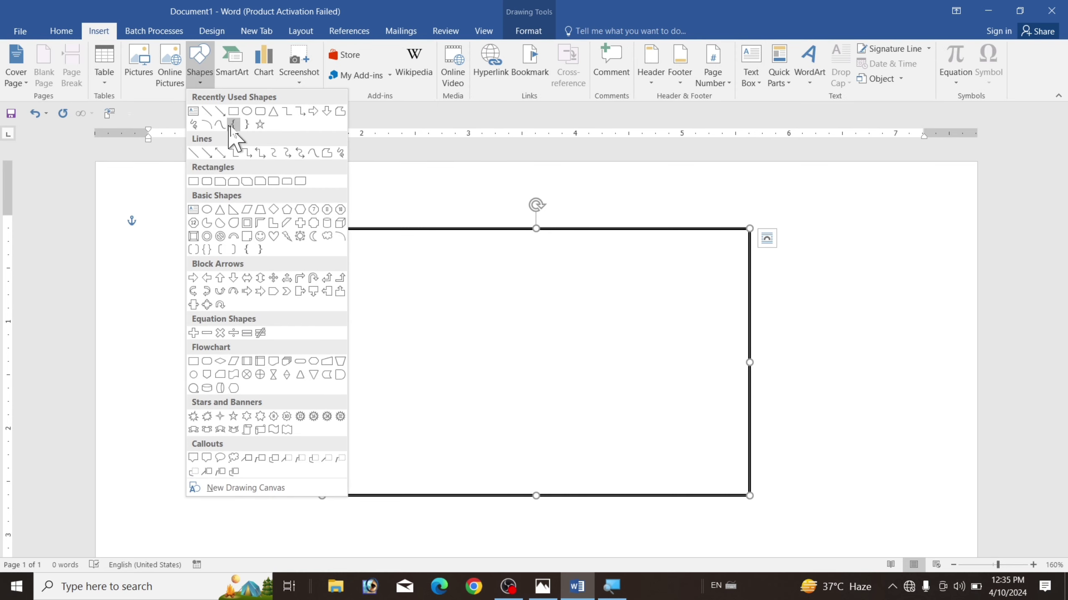
click(234, 111)
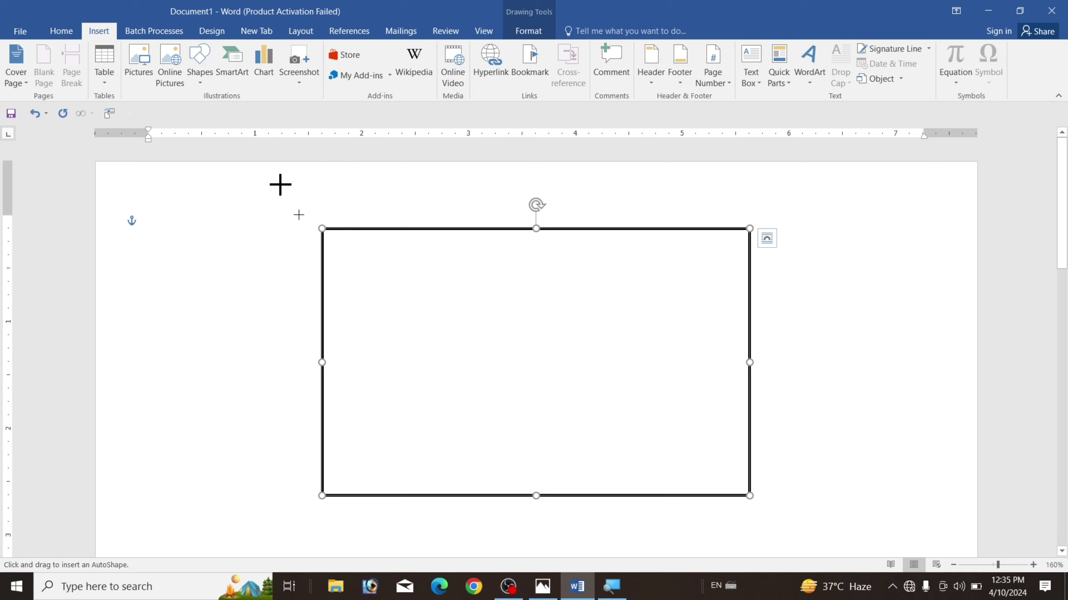
drag(327, 235, 747, 321)
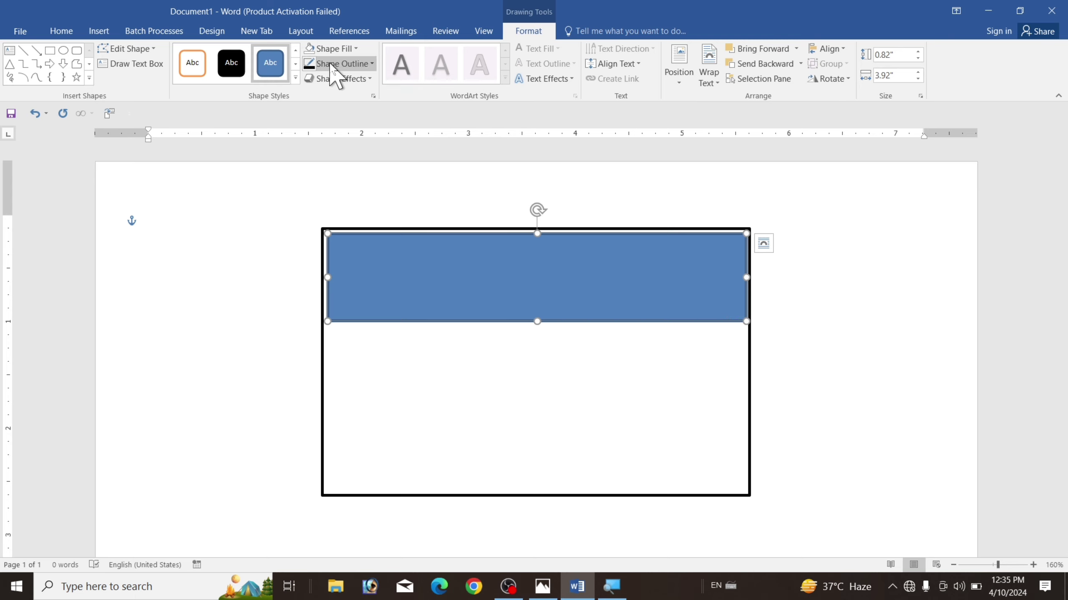
click(332, 64)
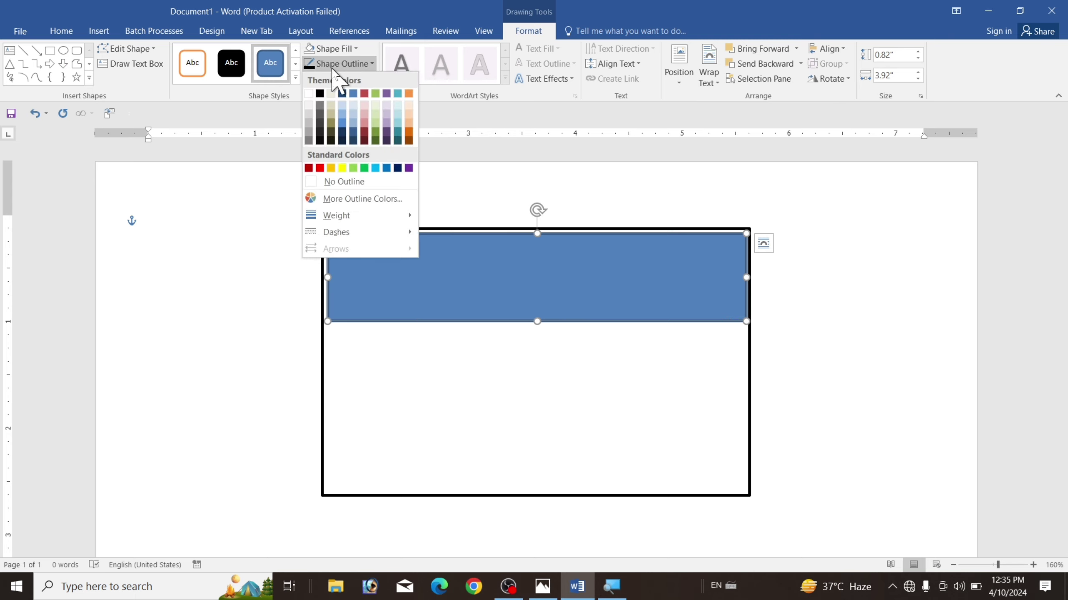
click(341, 182)
Stretch the blue band to the frame's full width, about 3.97" wide and 0.82" tall.
drag(411, 244, 492, 279)
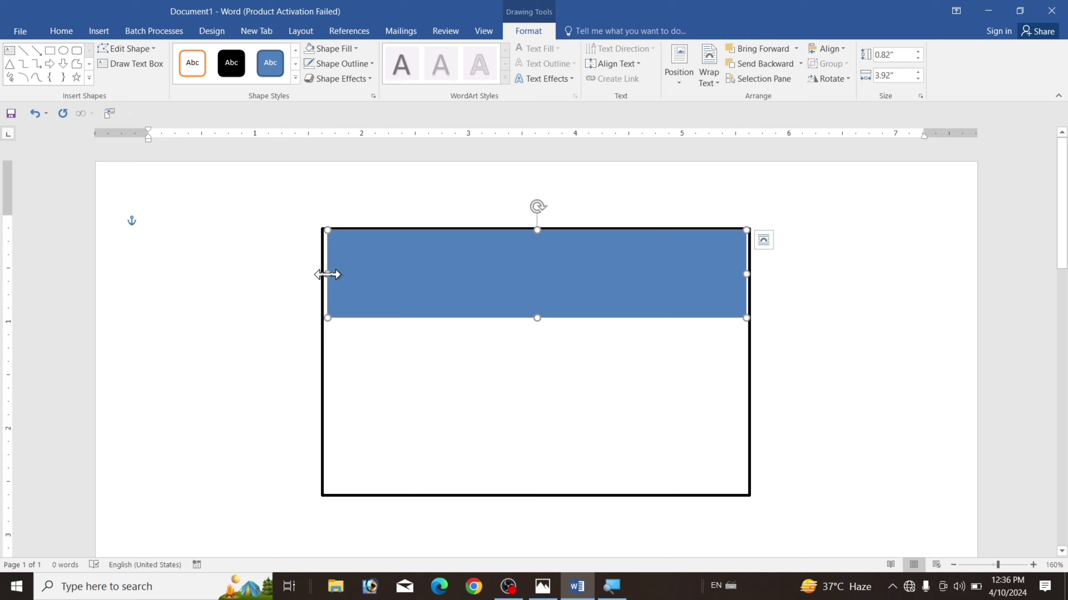
drag(327, 274, 323, 274)
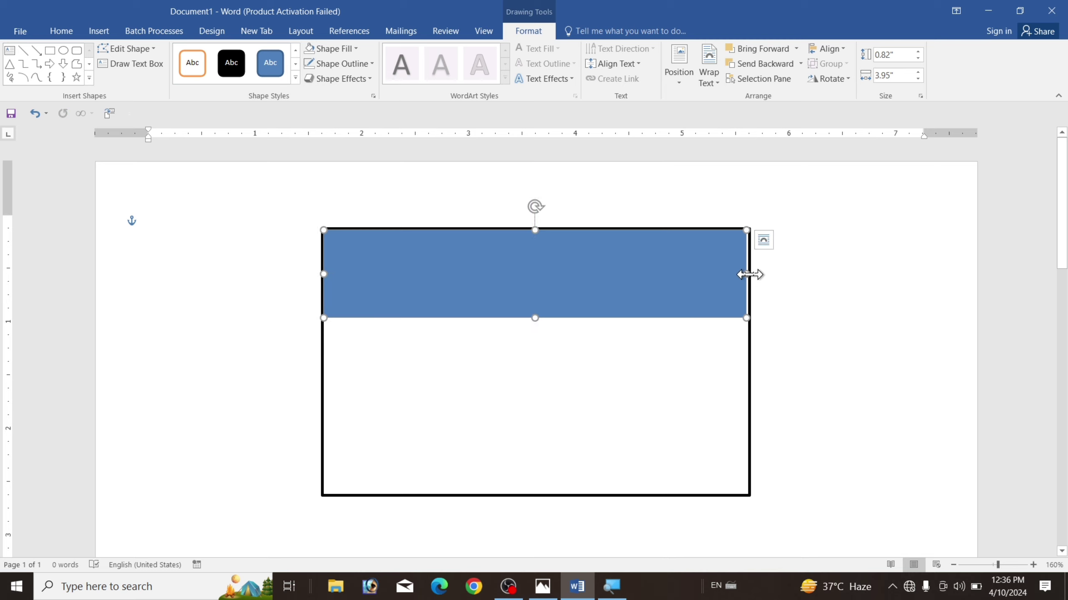
drag(749, 273, 751, 274)
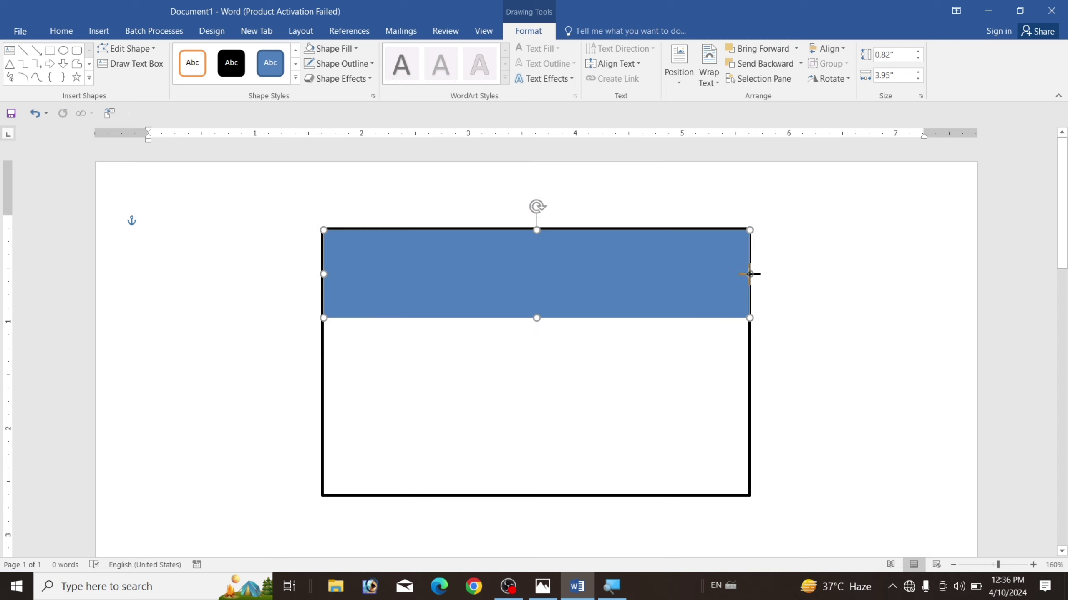
key(Escape)
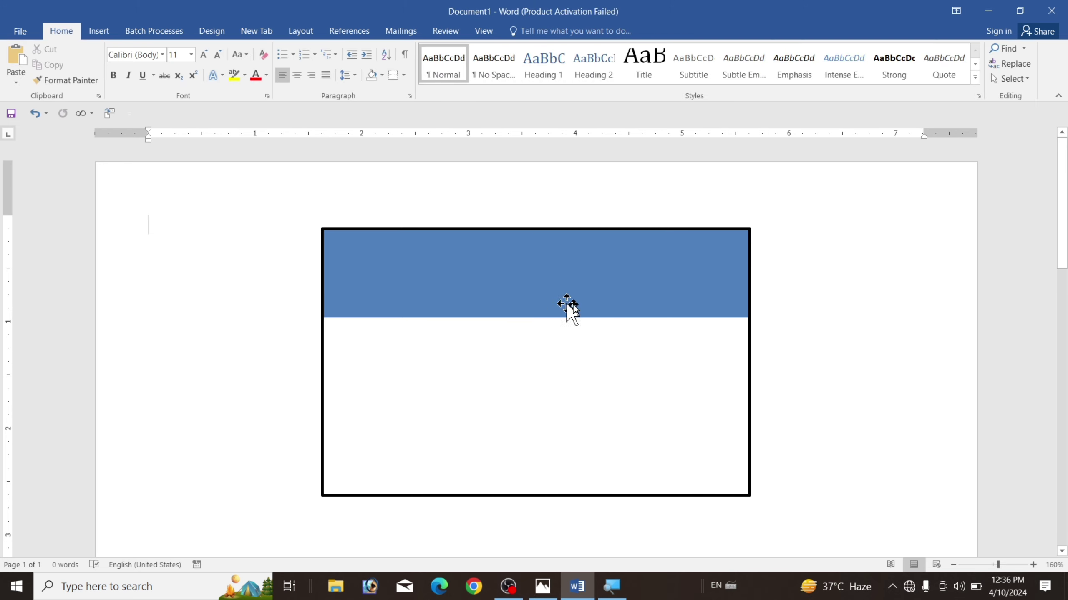
click(492, 291)
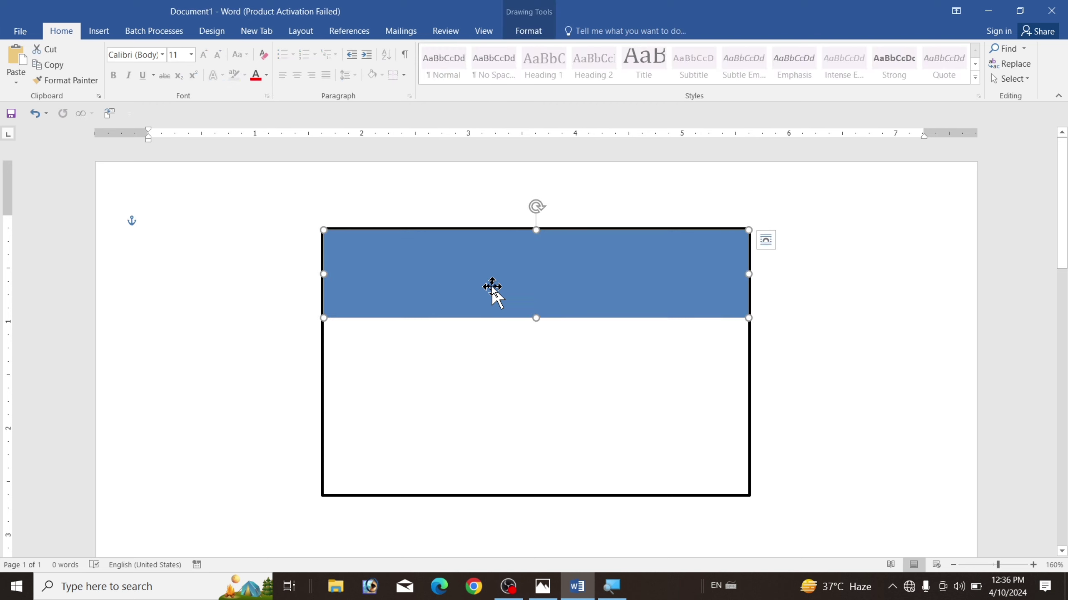
click(529, 31)
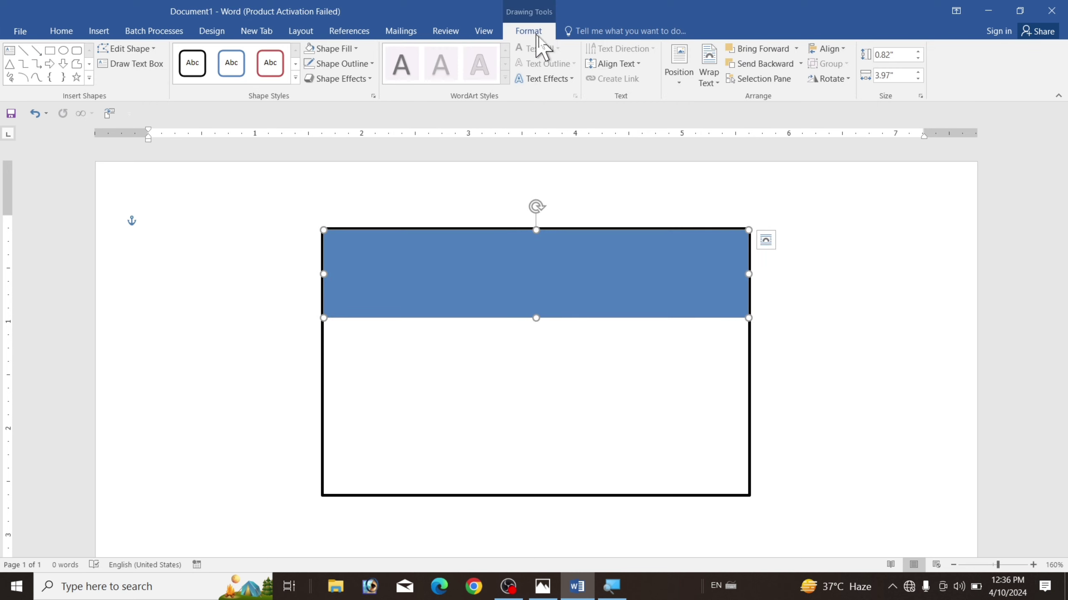
Switch the band to a gradient fill and delete the 74% and 83% stops.
click(327, 53)
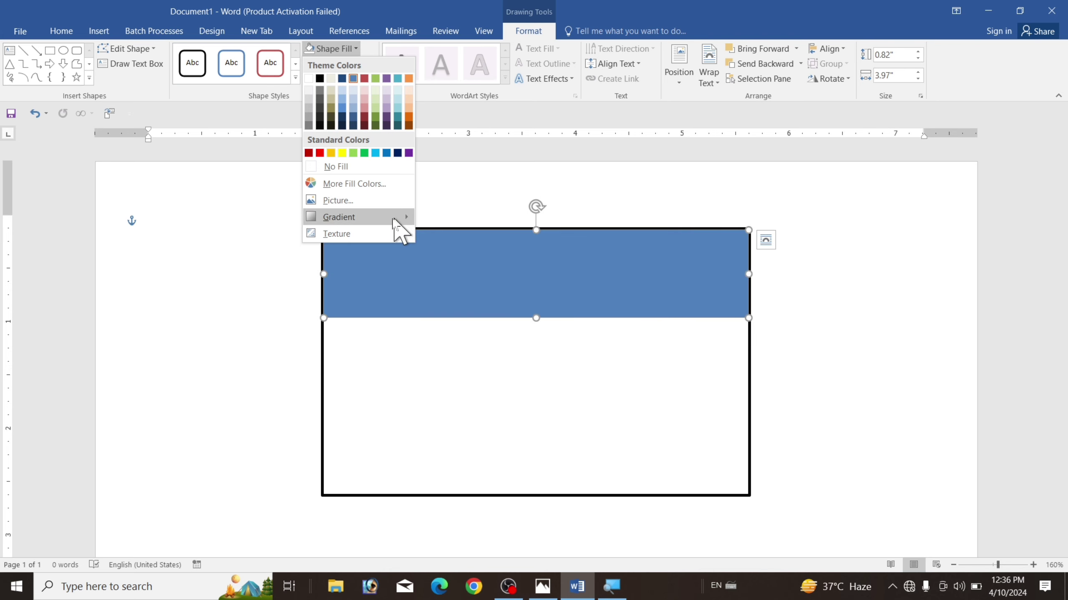
mouse_move(338, 217)
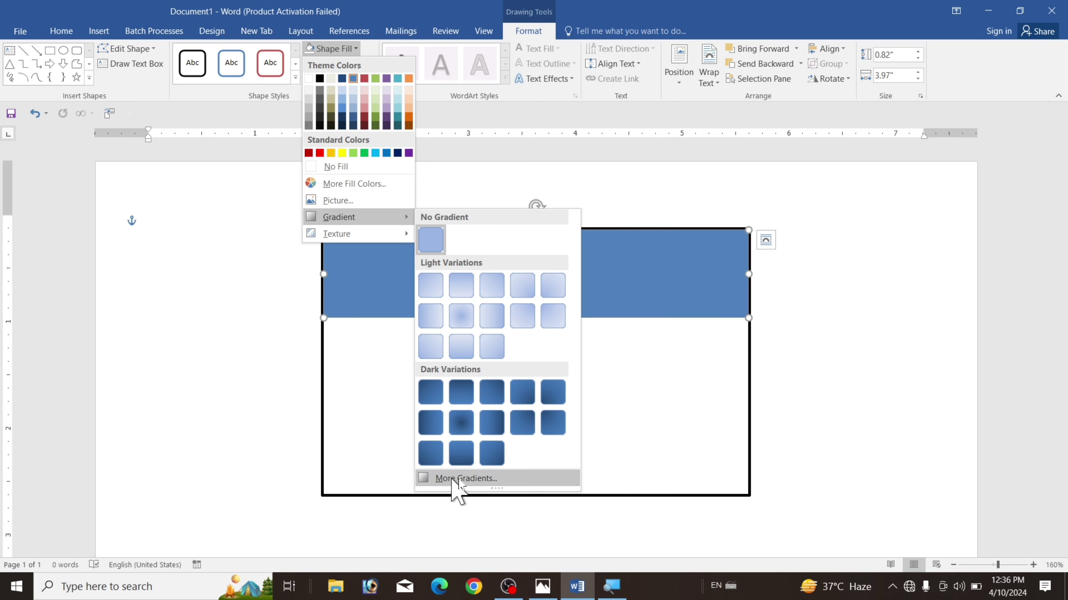
click(512, 480)
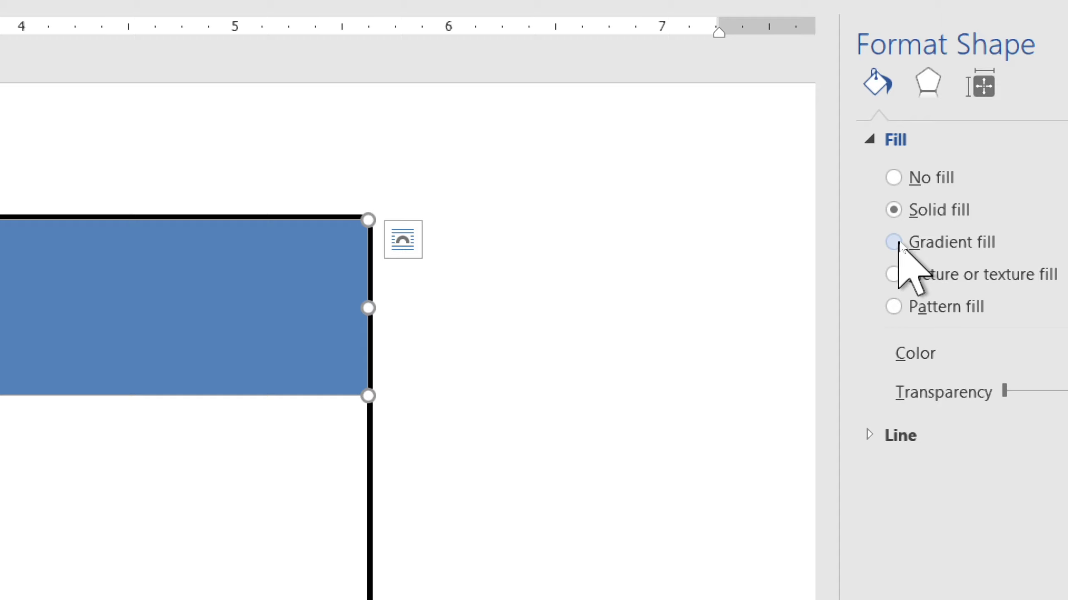
click(898, 243)
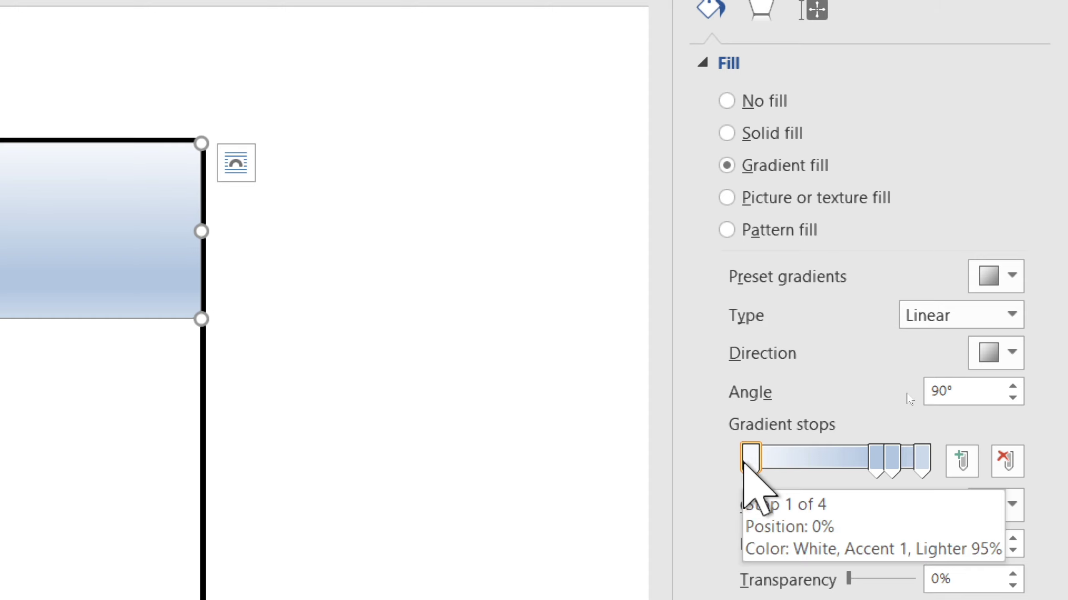
click(880, 465)
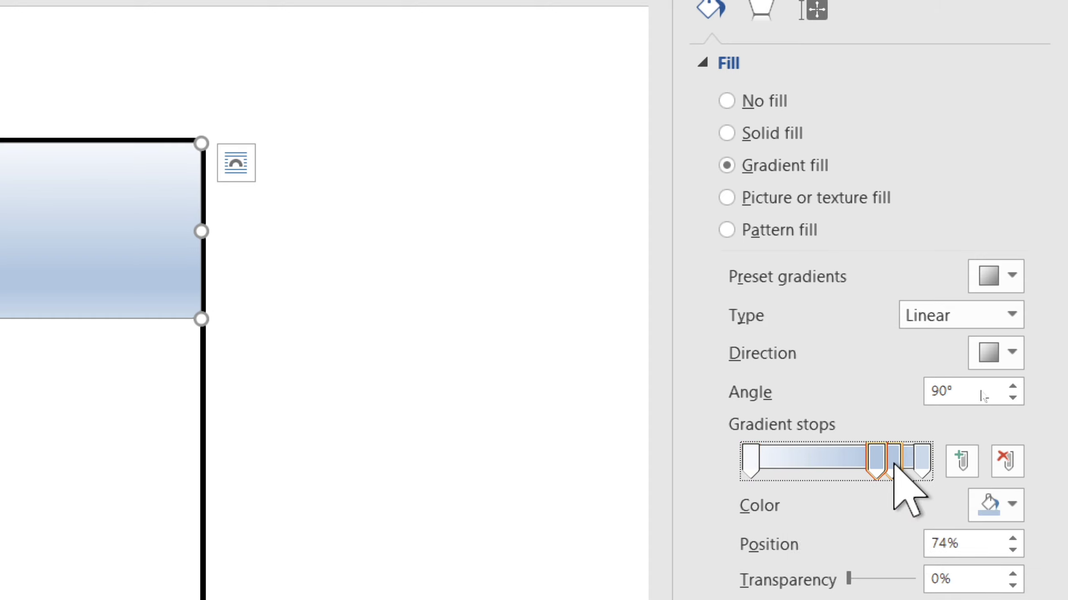
click(1008, 462)
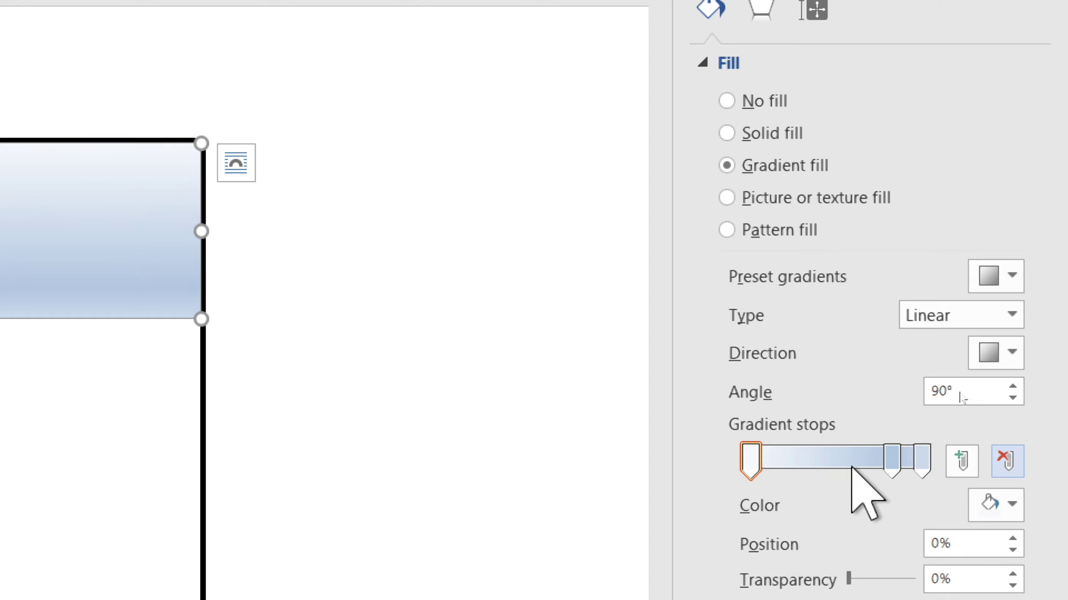
click(891, 458)
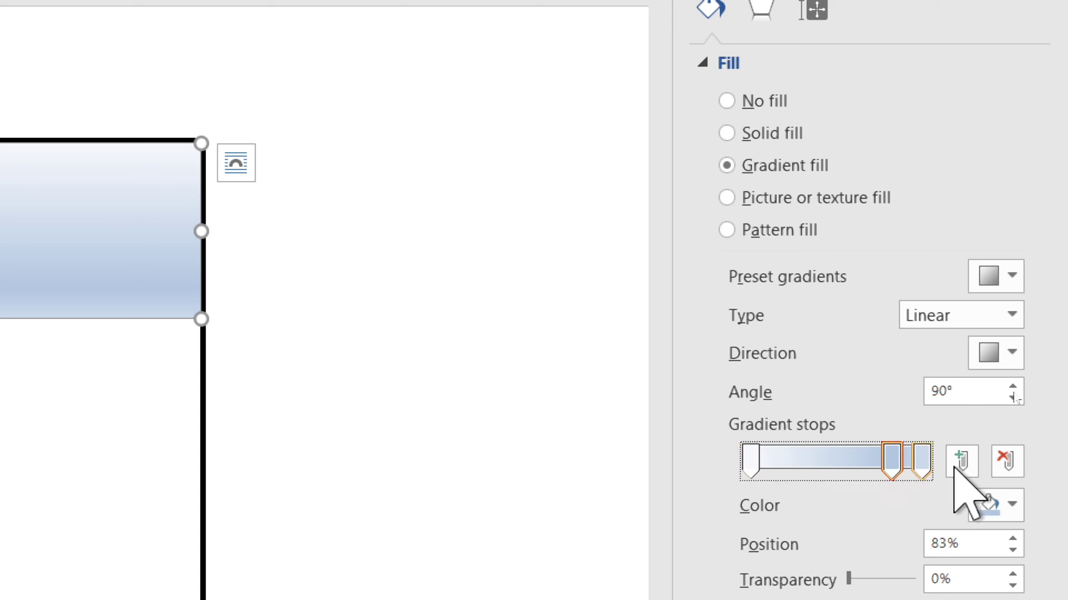
click(1008, 462)
Set the first gradient stop to Red and the last stop to Dark Red.
click(756, 459)
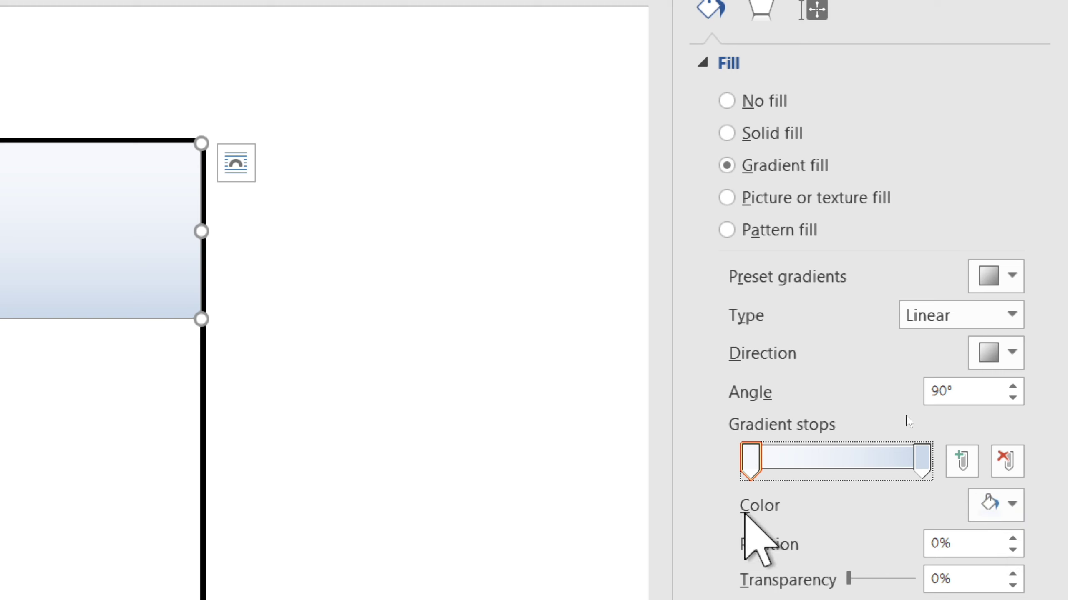
click(1012, 517)
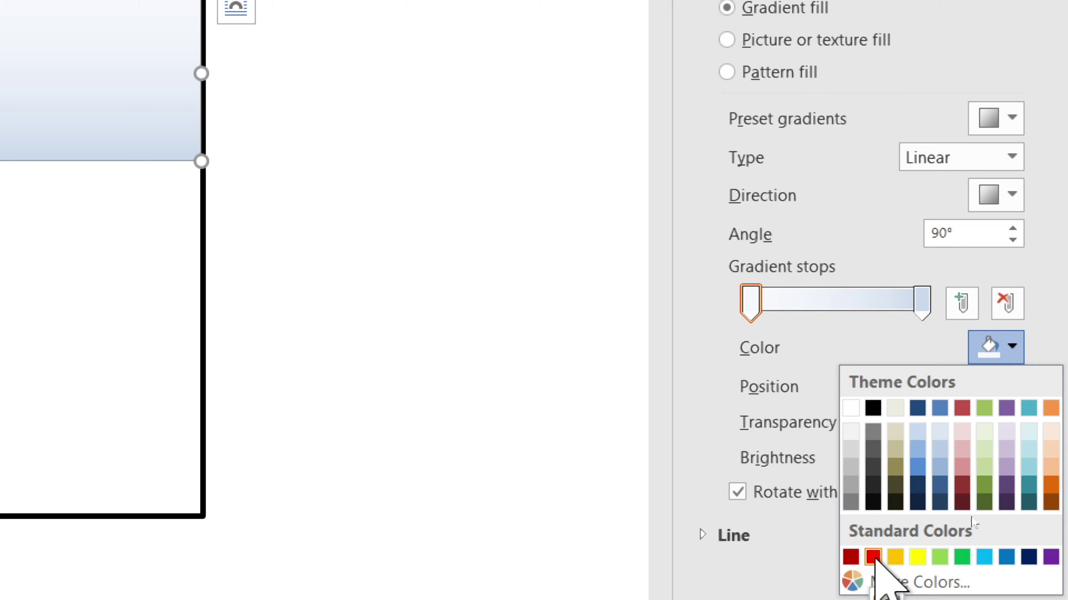
click(874, 559)
click(918, 314)
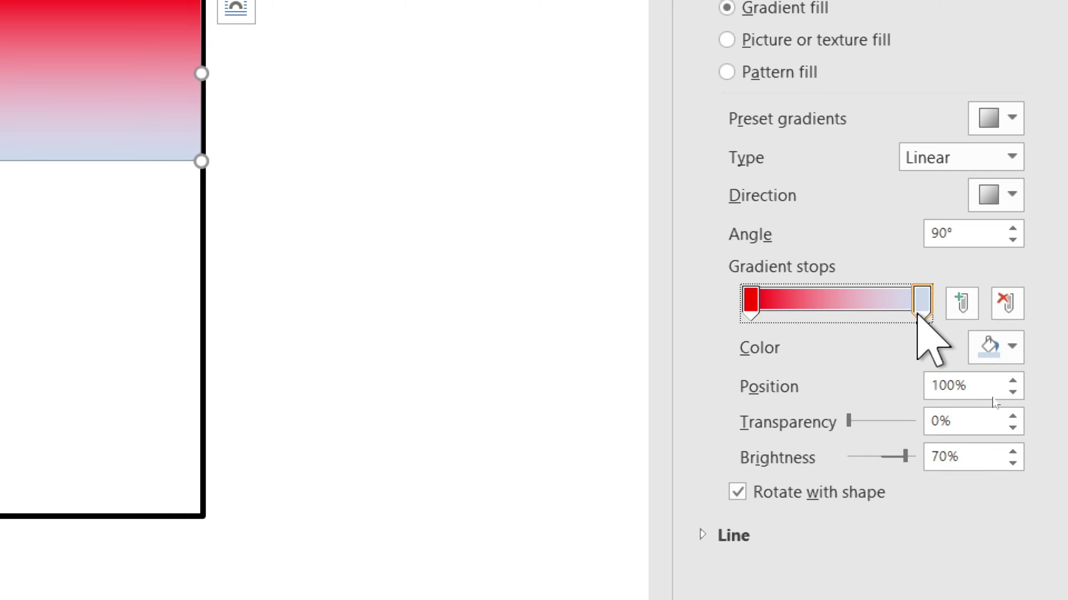
click(1009, 347)
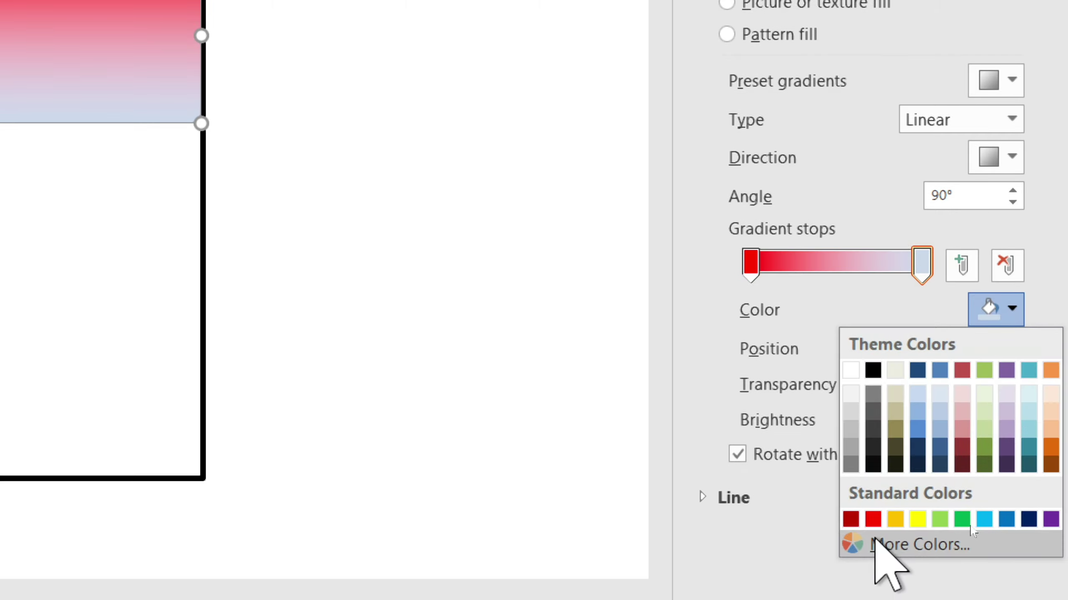
click(850, 520)
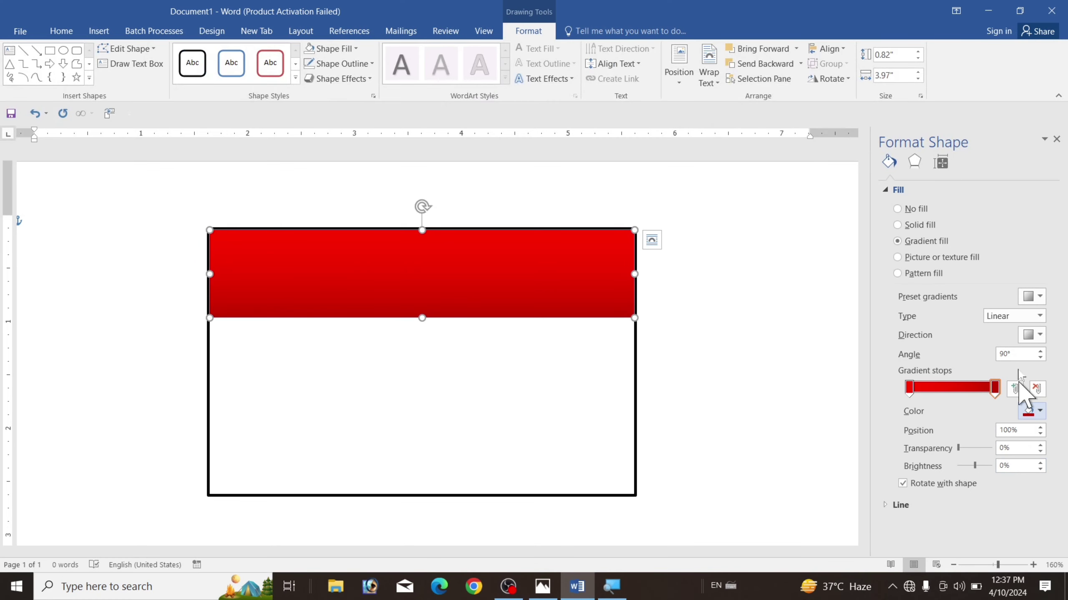
click(1056, 139)
Draw a blue Flowchart: Delay shape, 0.99" by 1.15", at the red band's left end.
click(837, 334)
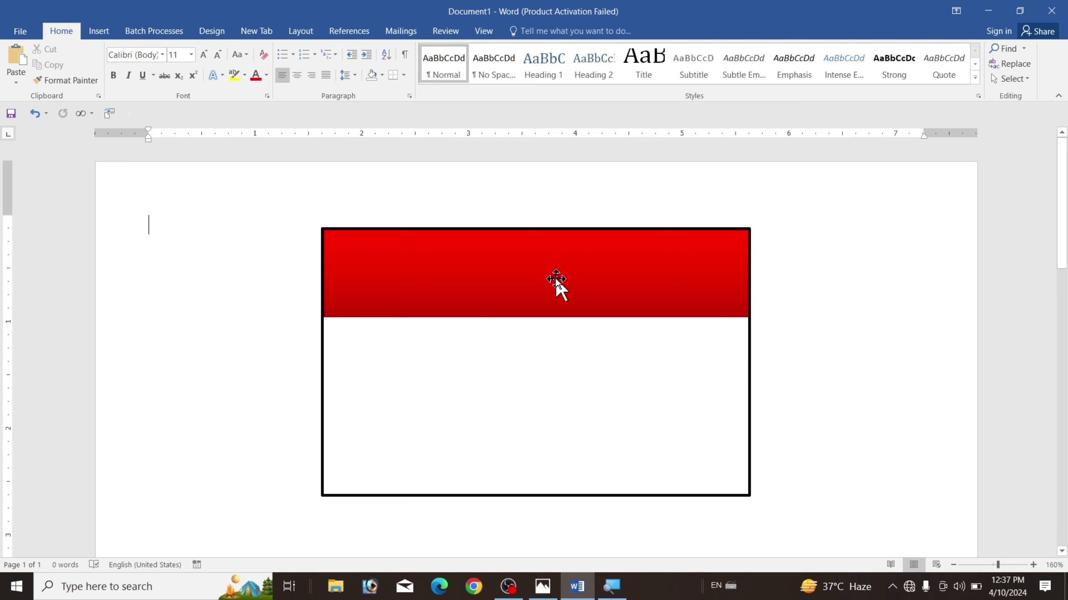
click(99, 31)
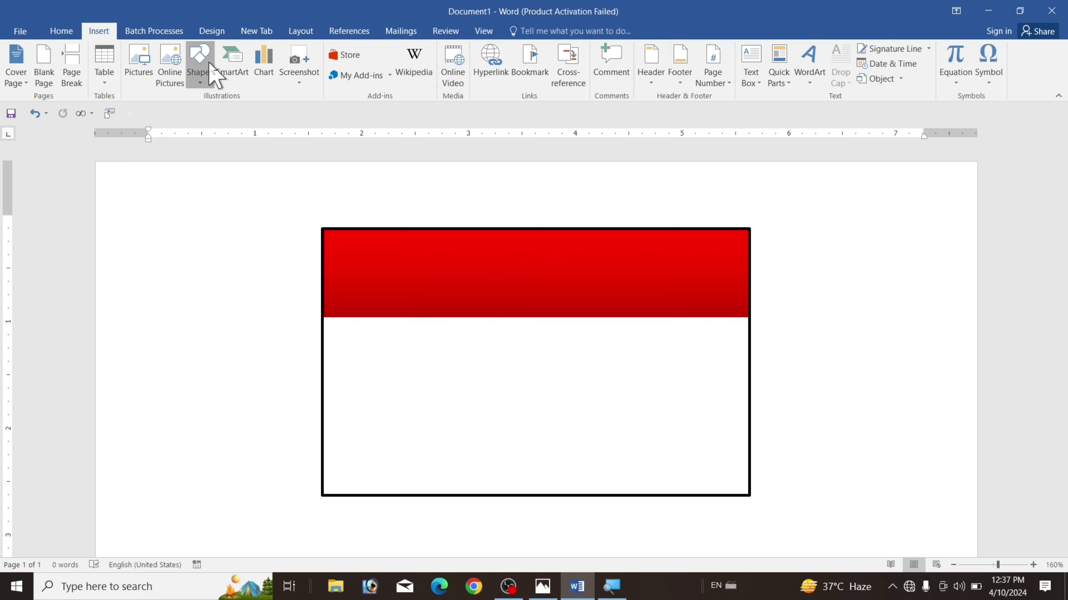
click(209, 72)
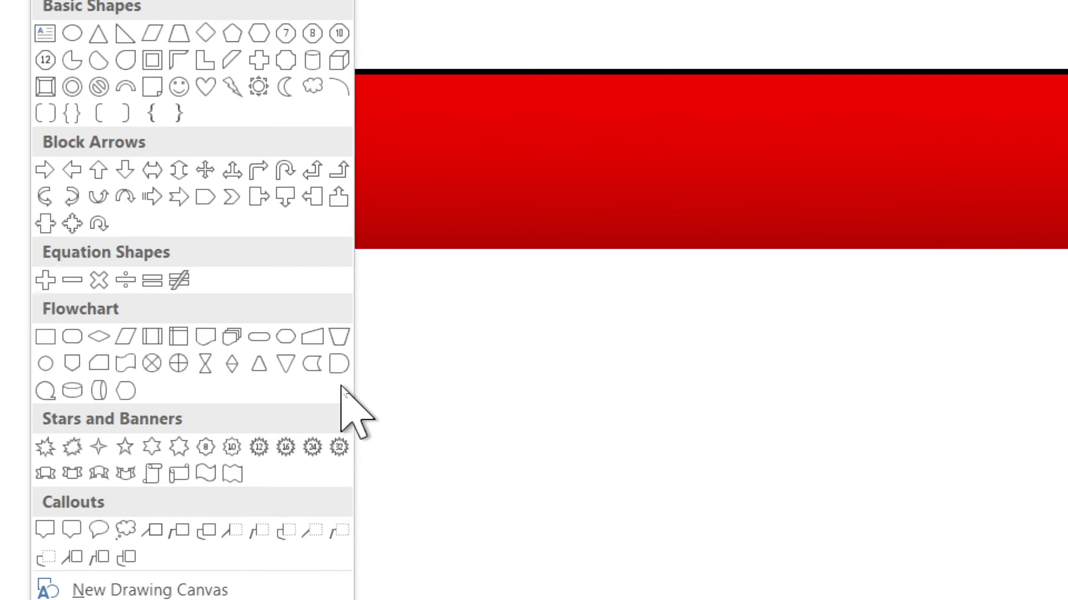
click(337, 365)
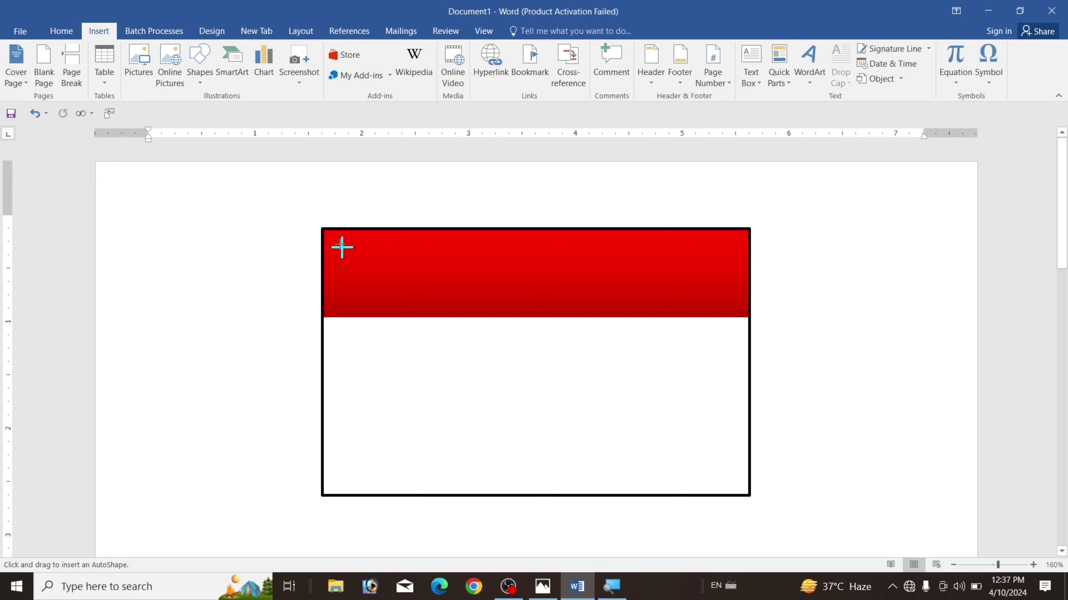
mouse_move(317, 223)
mouse_down()
mouse_move(408, 316)
mouse_move(428, 317)
mouse_up()
drag(369, 279, 377, 282)
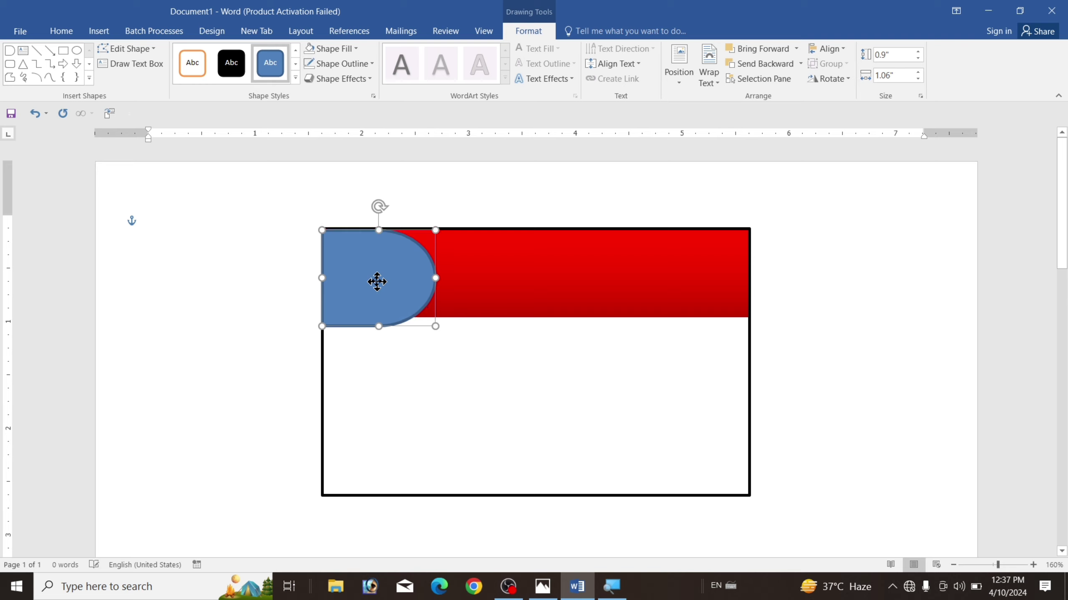
drag(433, 326, 442, 336)
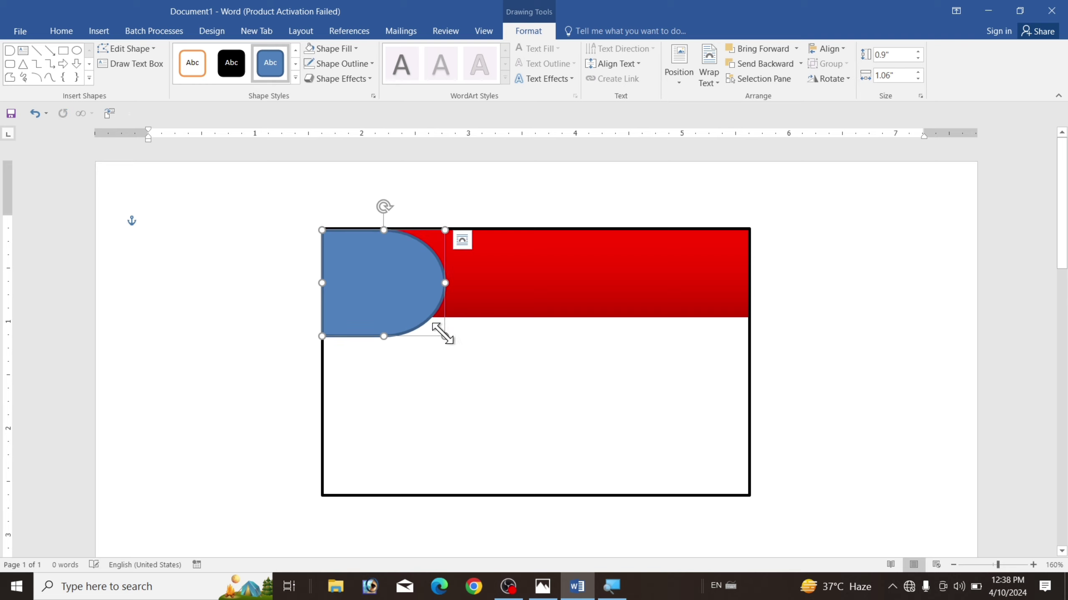
drag(384, 291, 410, 286)
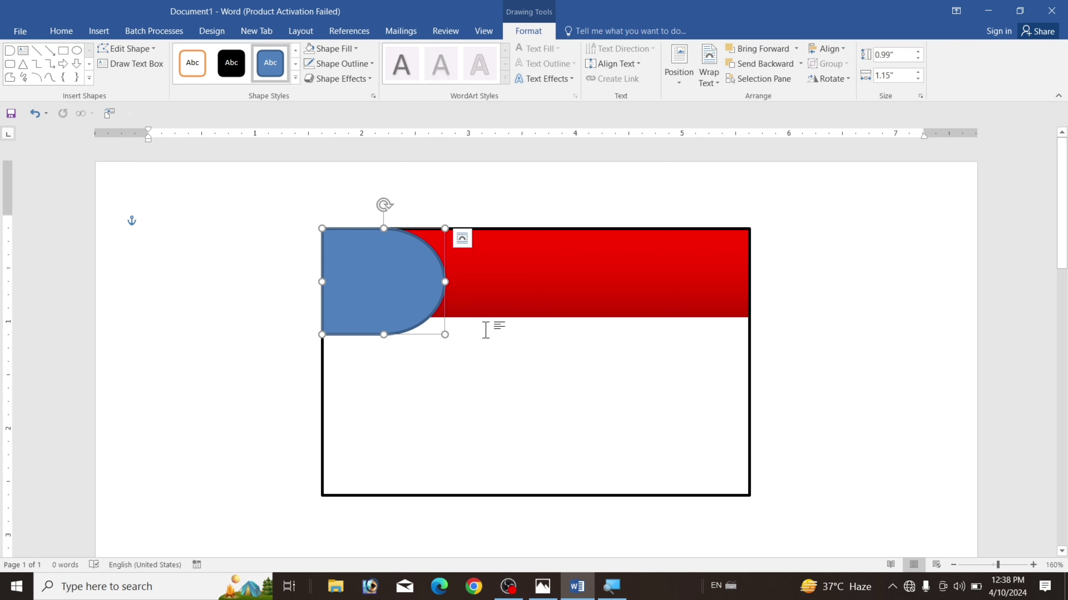
click(482, 361)
Remove the half-round shape's outline and nudge it slightly into place.
click(385, 298)
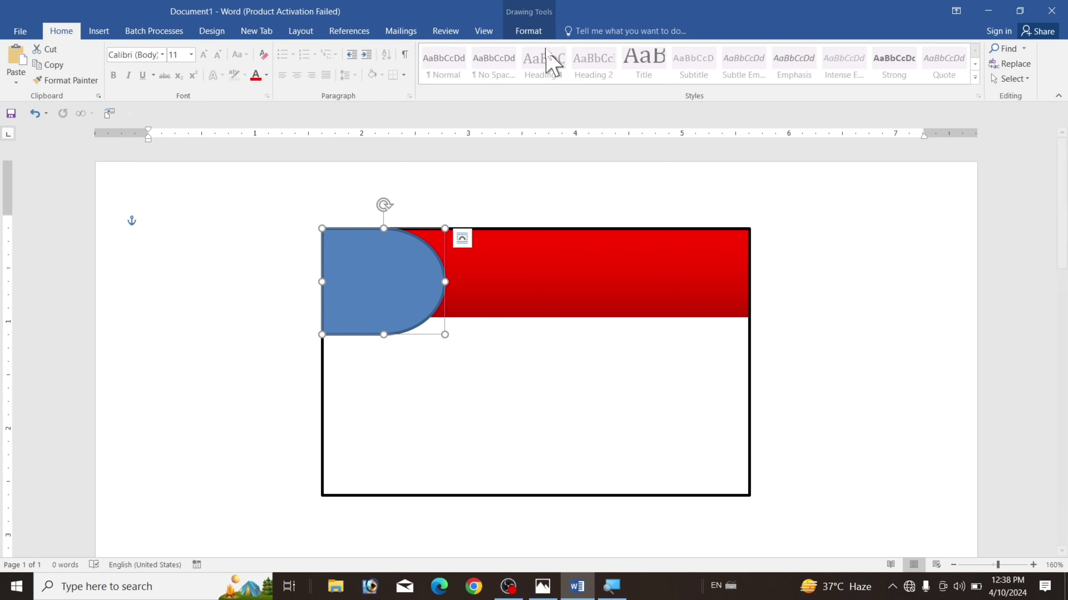
click(528, 31)
click(342, 64)
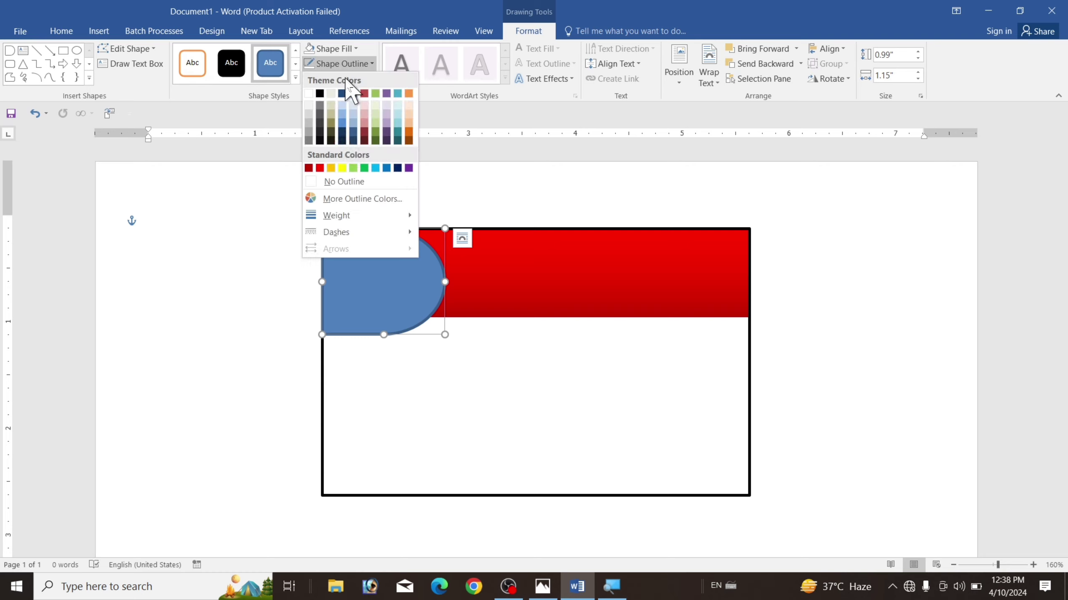
click(347, 186)
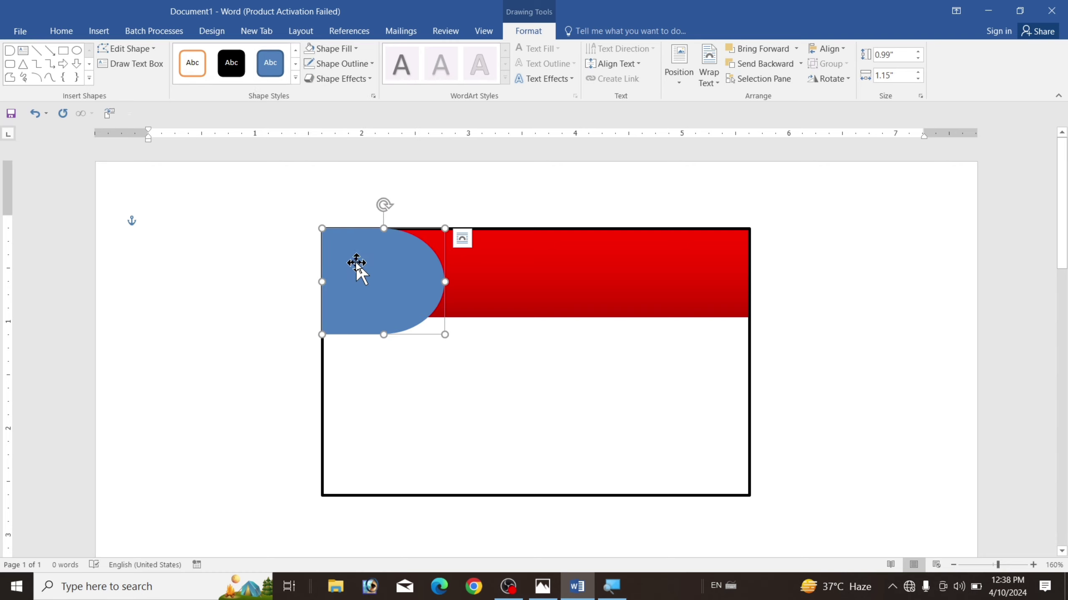
drag(356, 263, 359, 264)
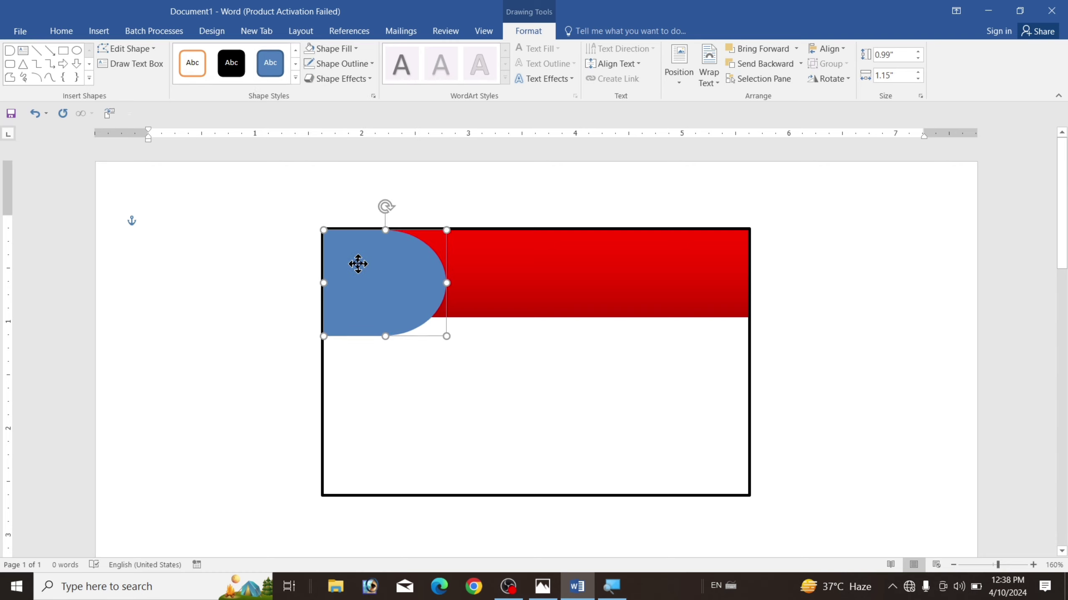
click(832, 334)
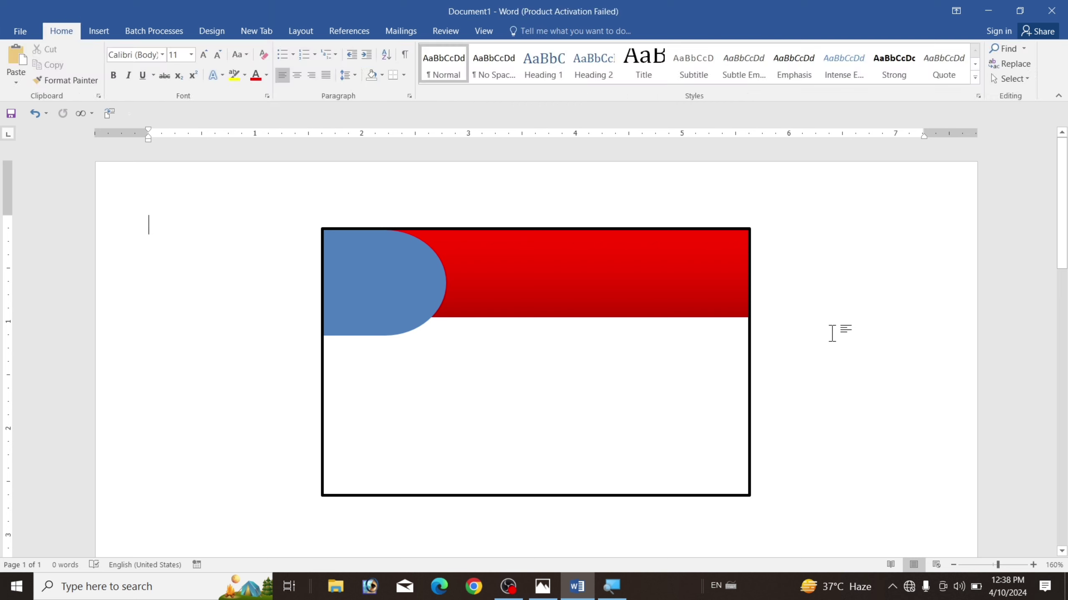
Give the half-round shape the header band's red gradient fill.
click(395, 285)
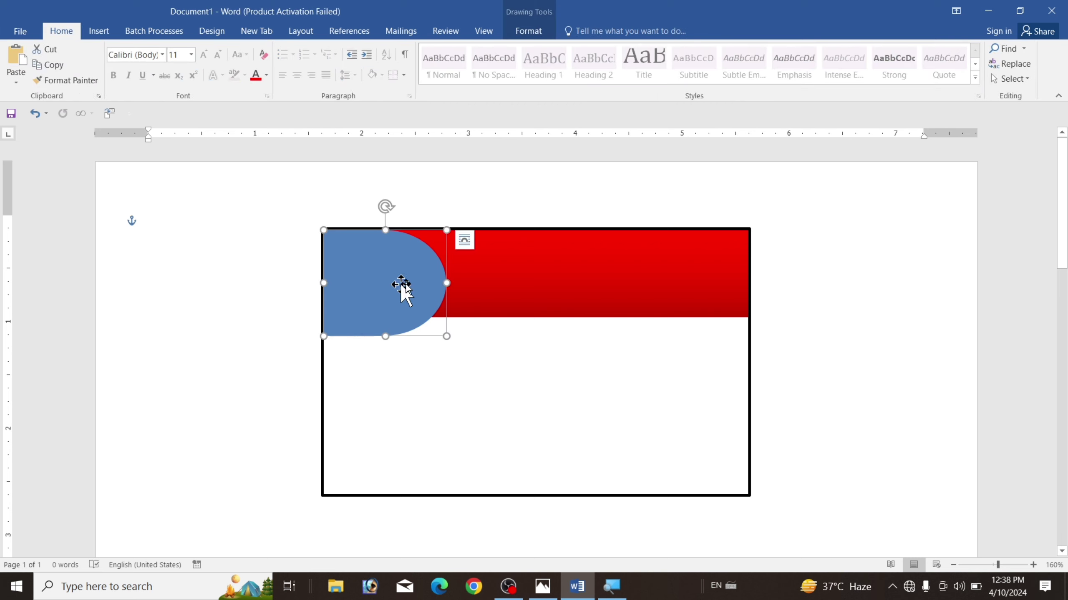
click(533, 32)
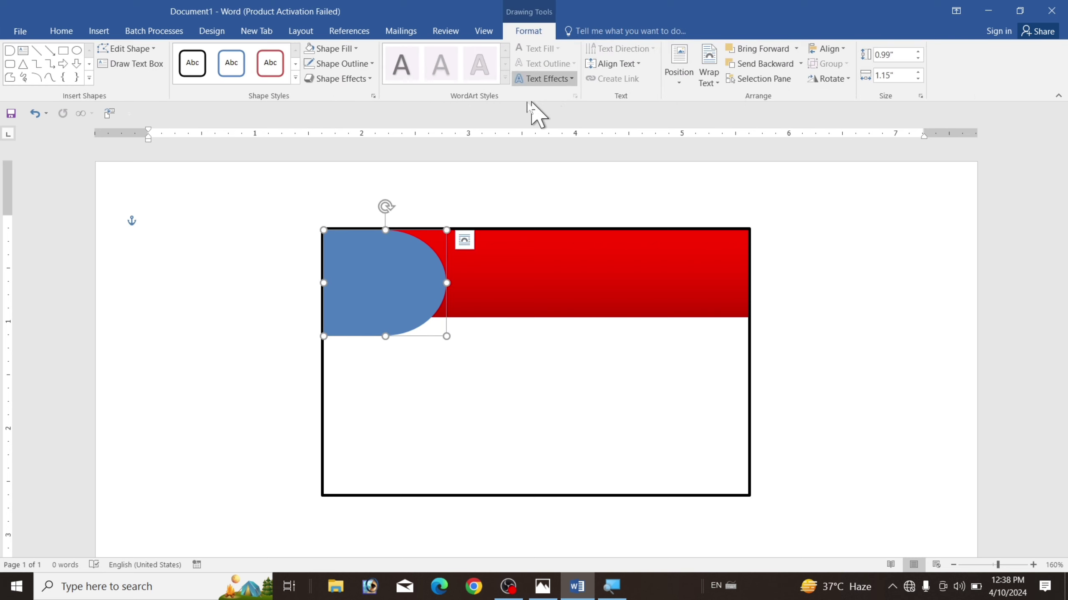
click(345, 49)
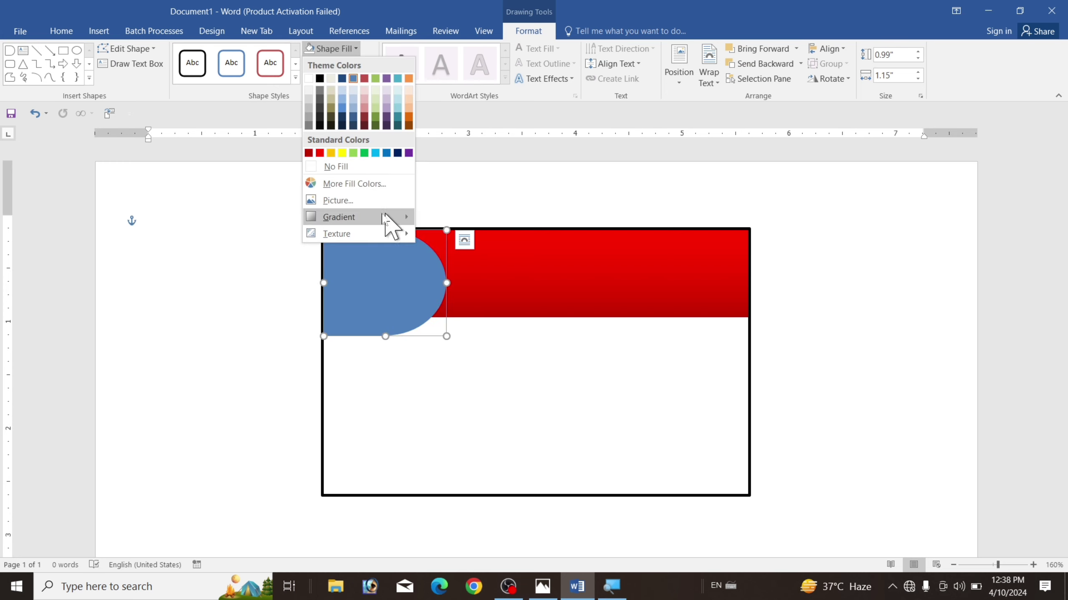
mouse_move(338, 217)
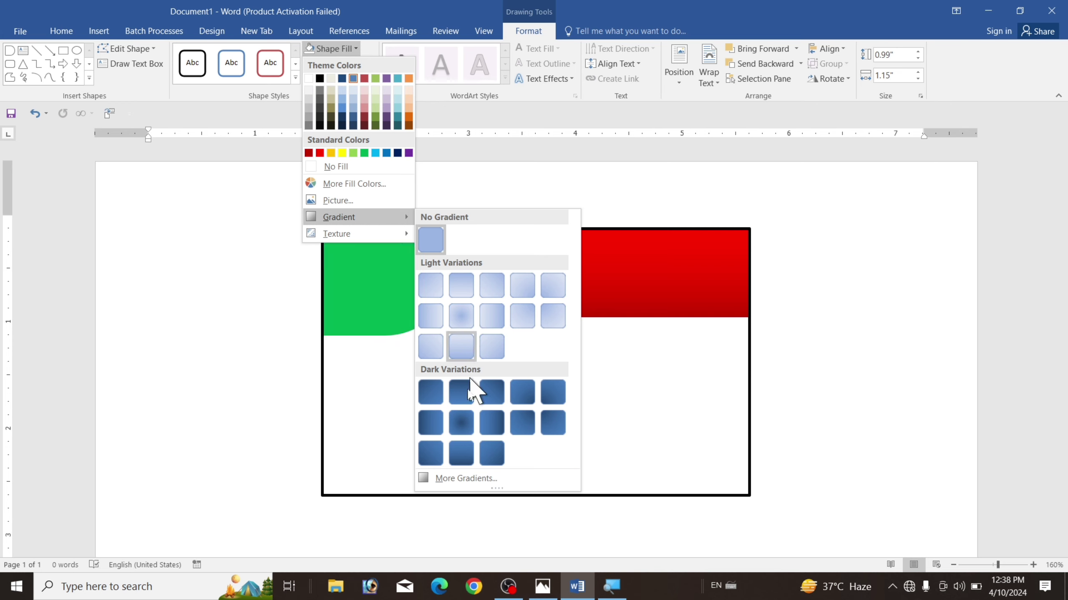
click(463, 479)
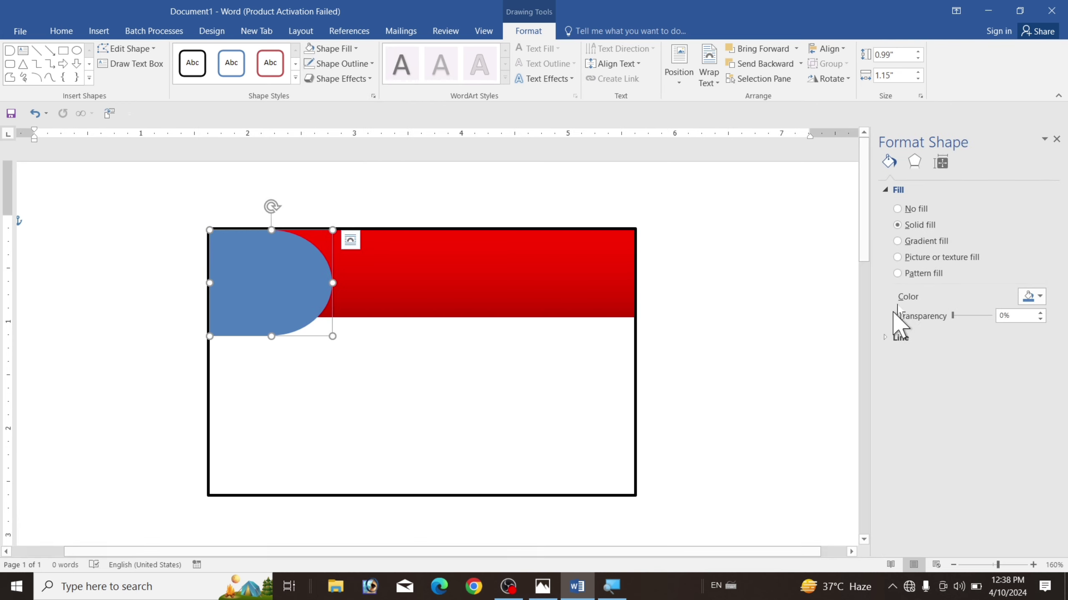
click(897, 241)
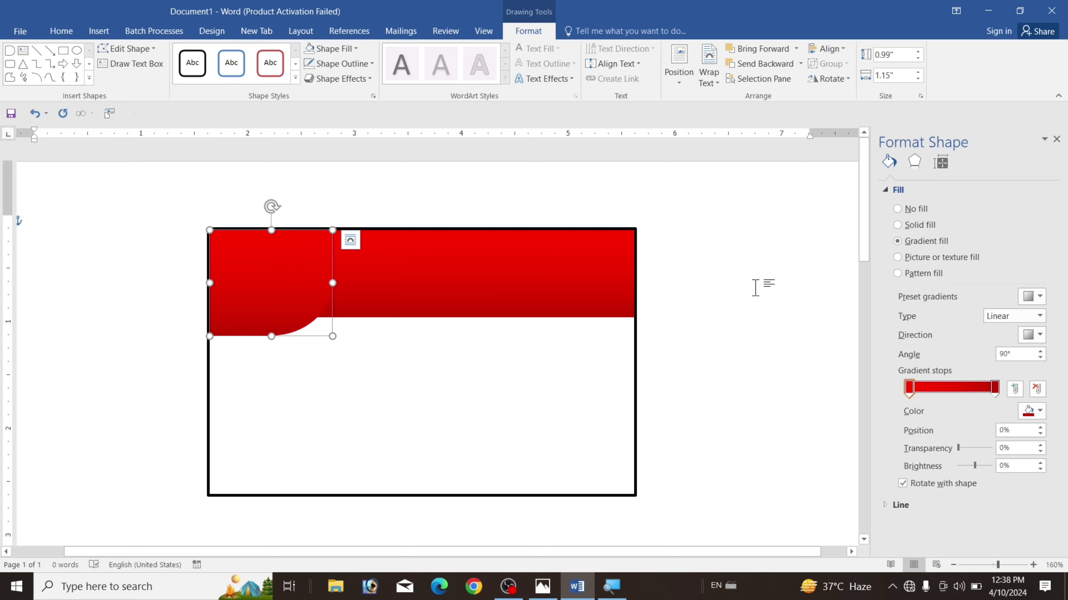
click(1056, 139)
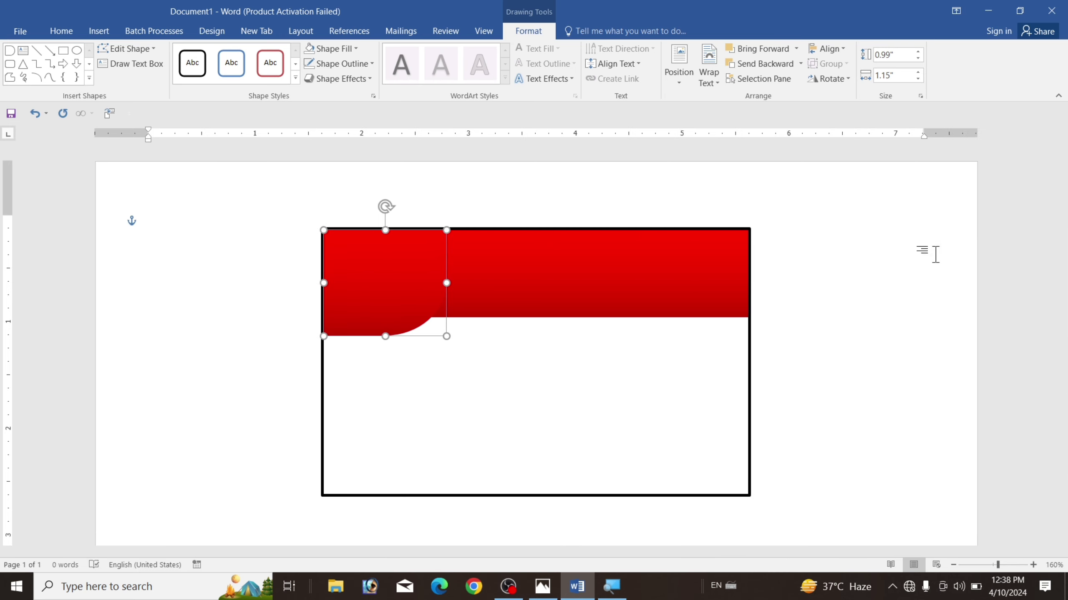
Draw a 0.87" blue circle over the left end of the red header band.
click(862, 273)
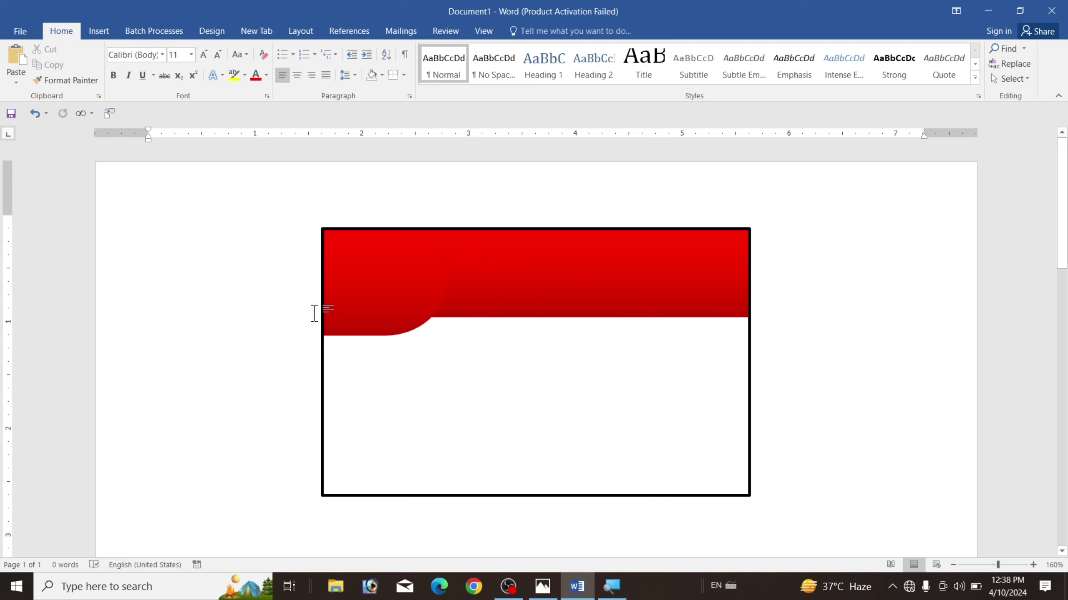
click(99, 31)
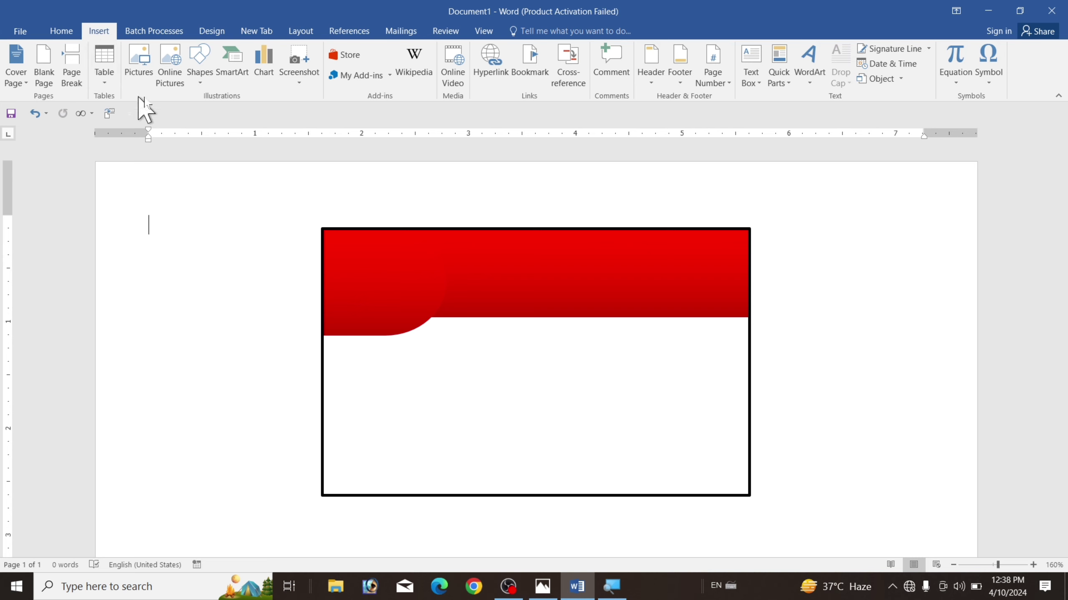
click(201, 74)
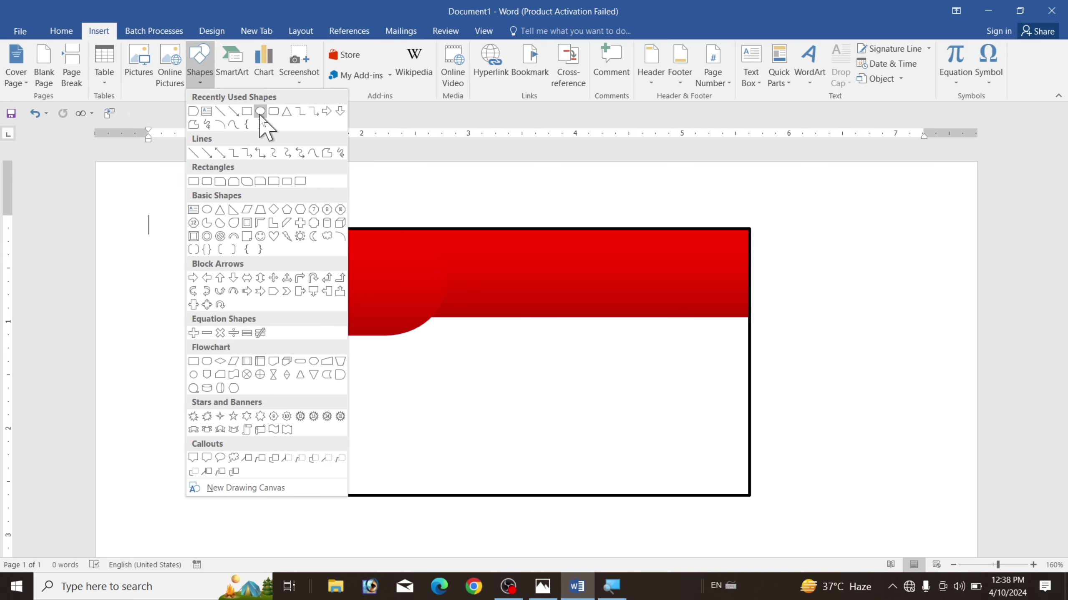
click(260, 111)
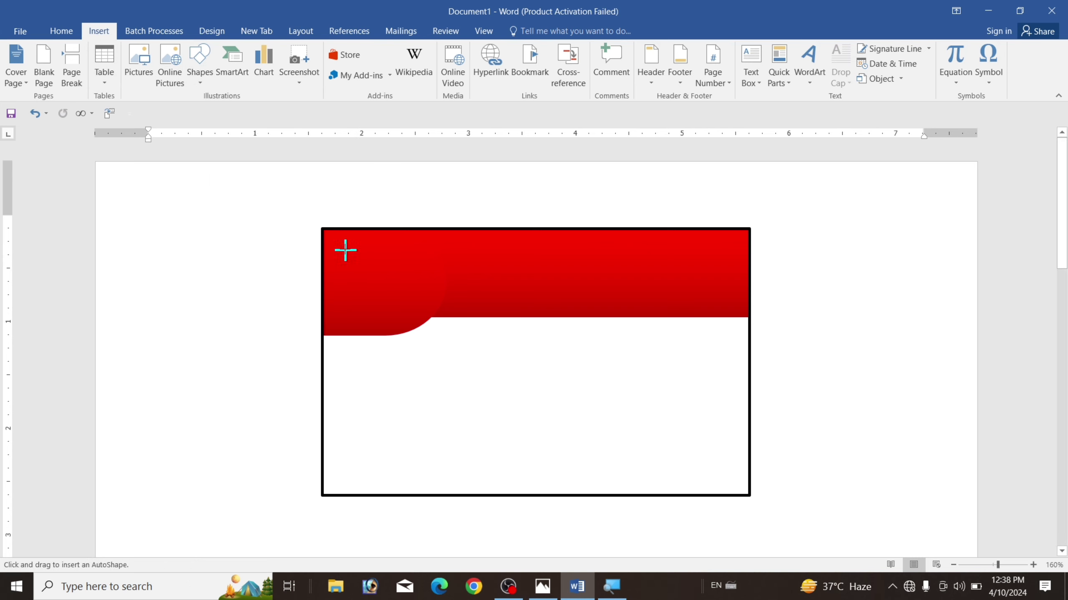
drag(339, 250, 432, 342)
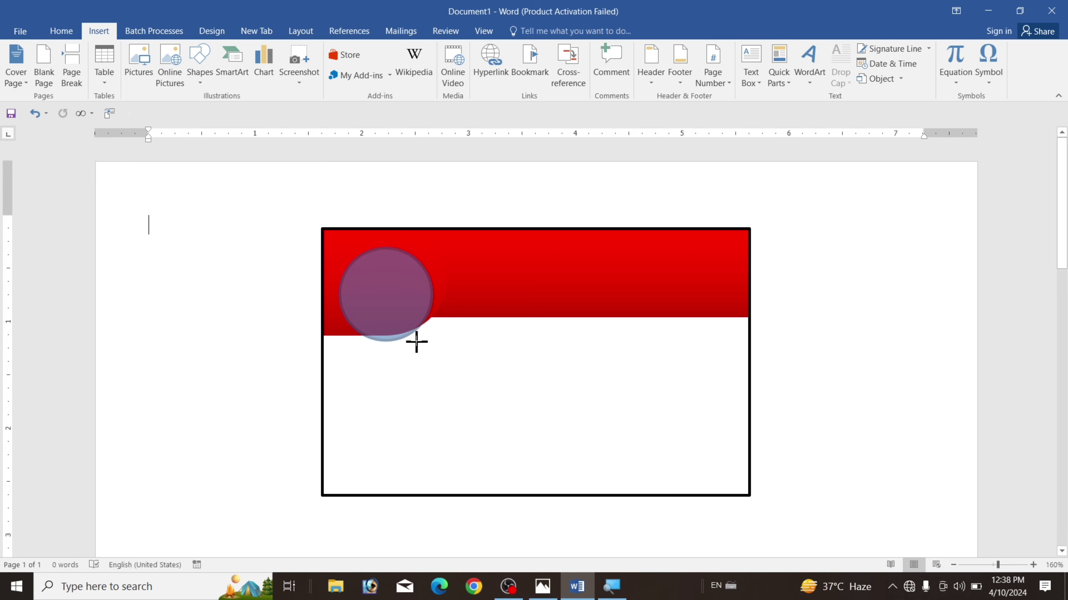
drag(387, 303, 378, 294)
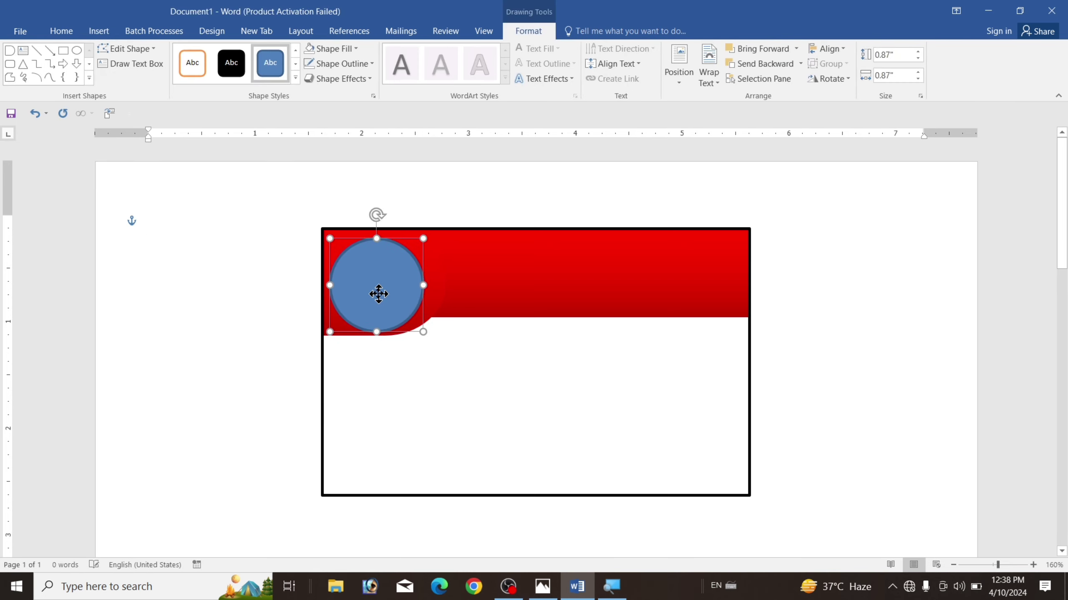
Fill the circle with the YOUR LOGO image from the Downloads folder, working offline.
click(344, 50)
click(339, 201)
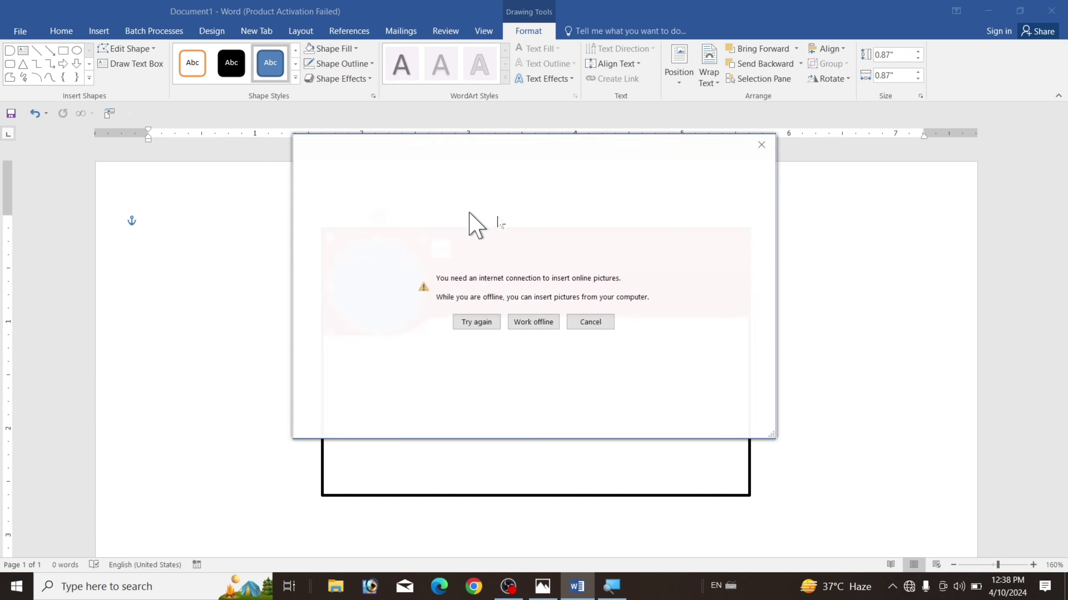
click(532, 322)
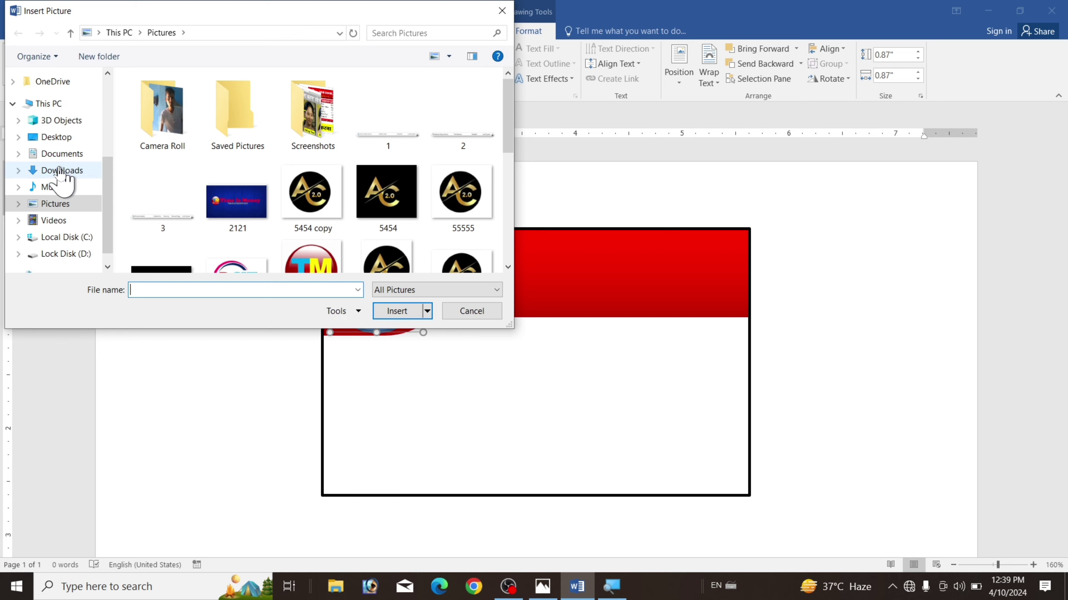
click(63, 170)
click(175, 151)
click(391, 312)
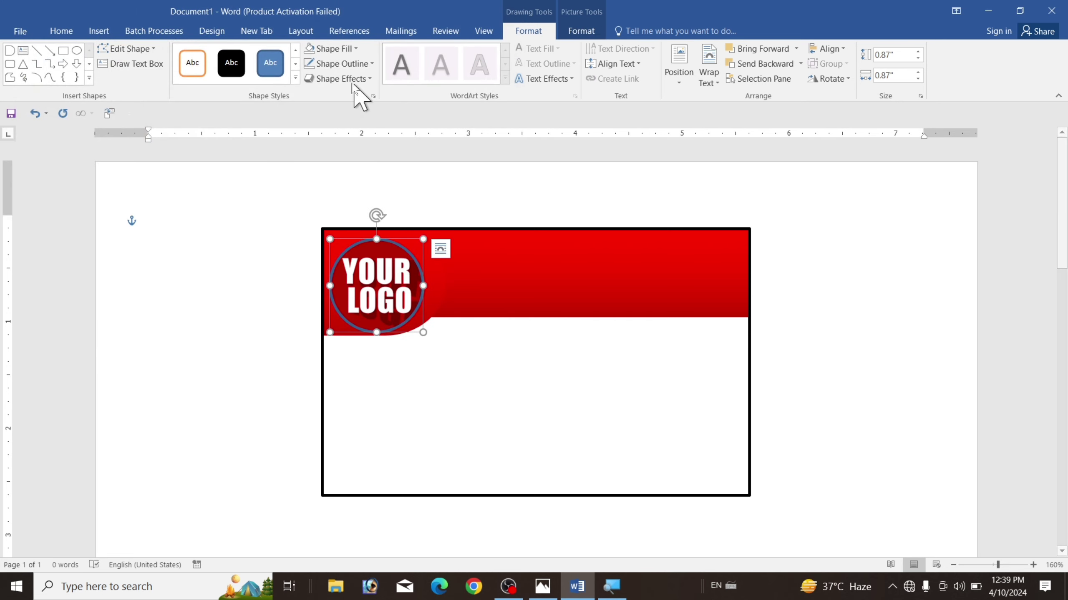
Give the logo circle a white outline, shrink it slightly and nudge it into the header's left end.
click(336, 64)
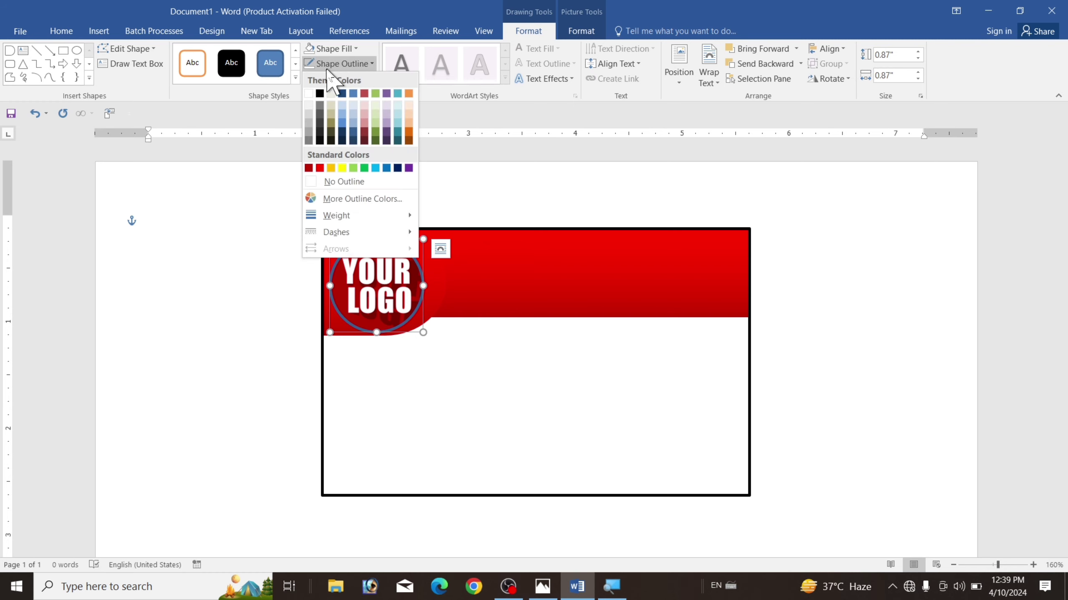
click(309, 95)
drag(378, 294, 376, 291)
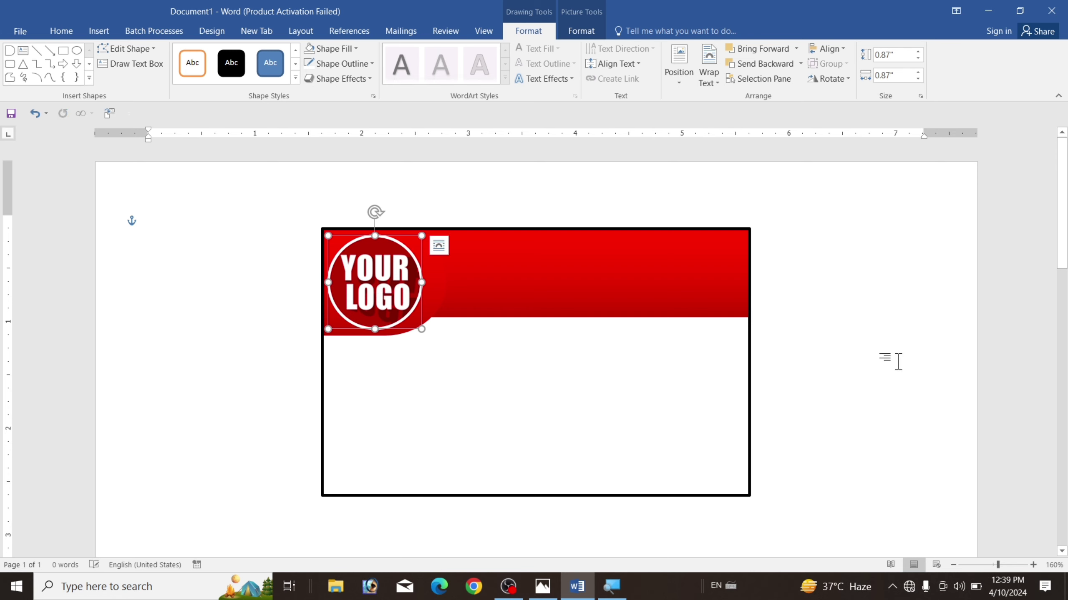
click(887, 357)
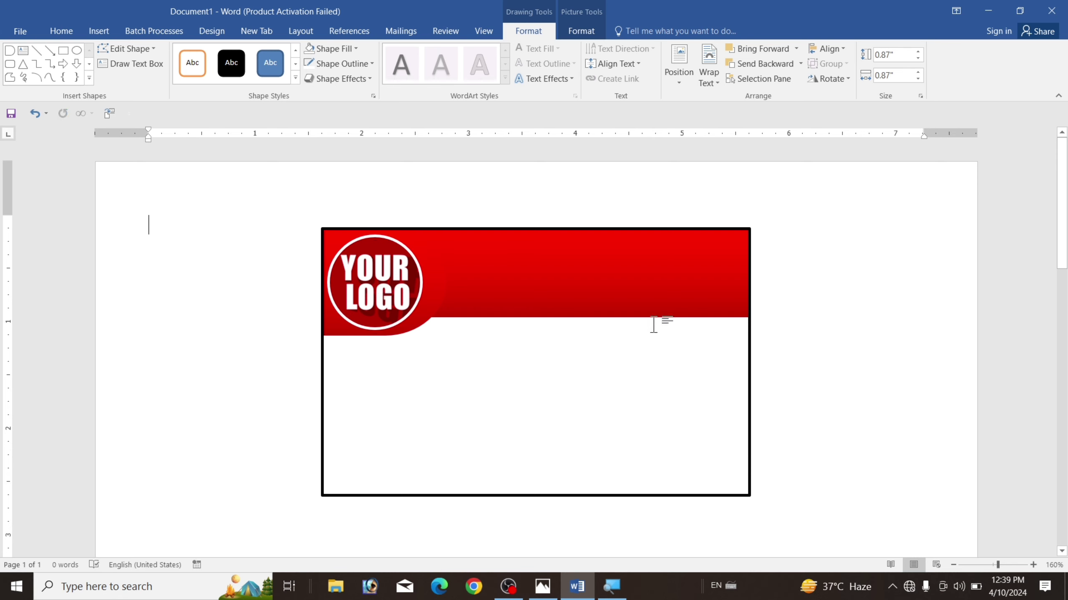
click(380, 290)
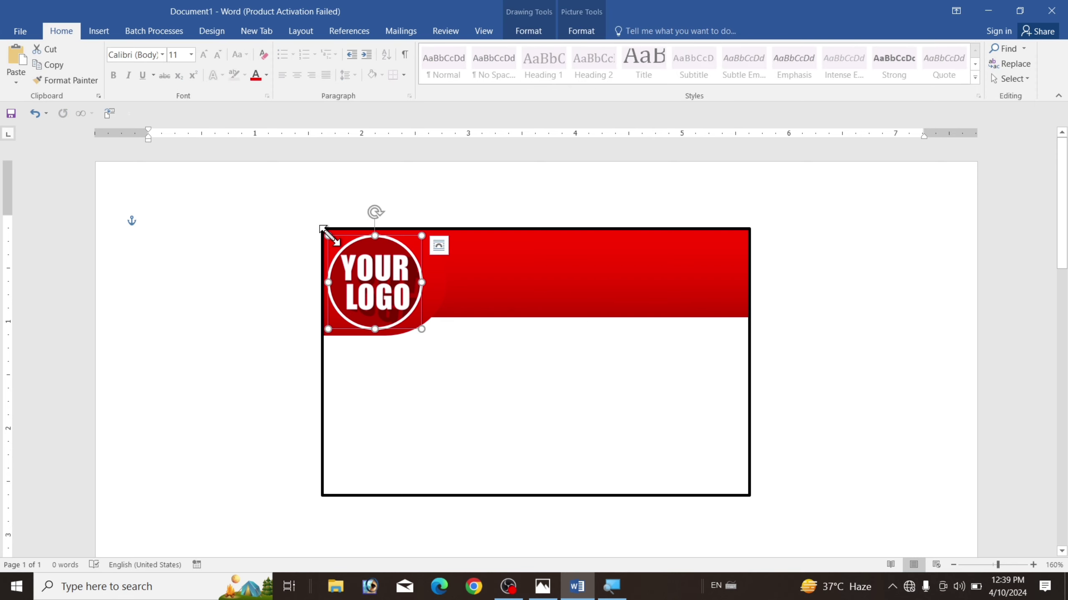
drag(328, 236, 335, 243)
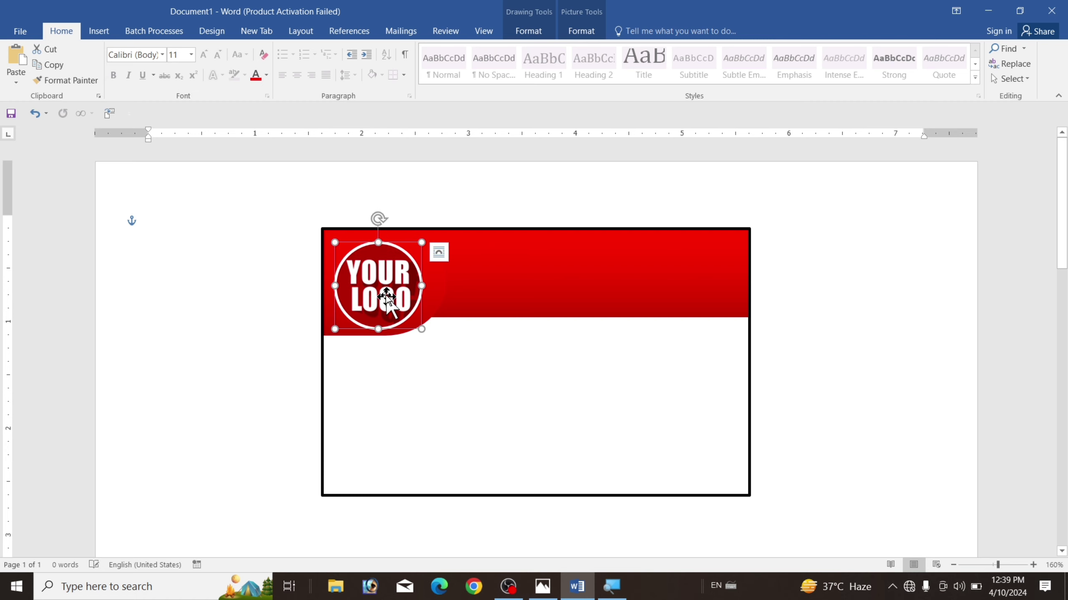
drag(382, 291, 379, 290)
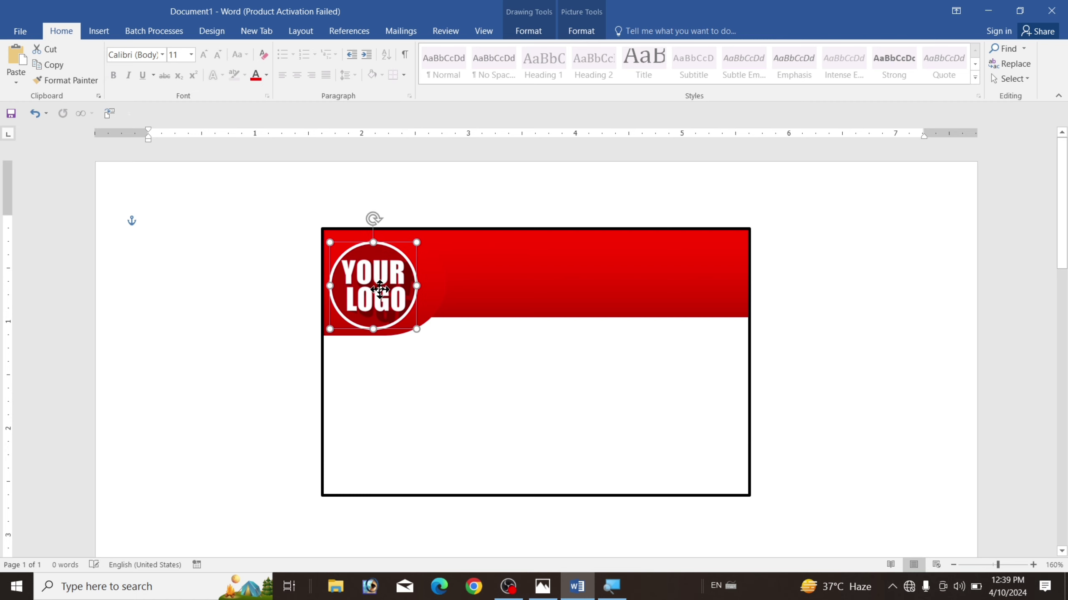
Insert a WordArt text box reading YOUR SCHOOL NAME HERE and place it on the red banner beside the logo.
click(838, 341)
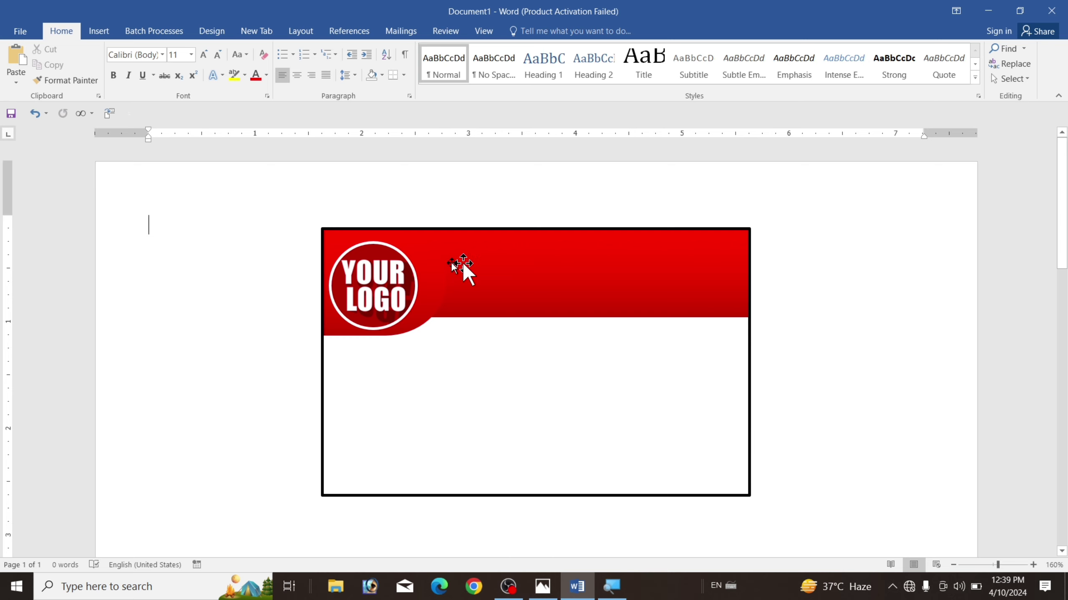
click(100, 31)
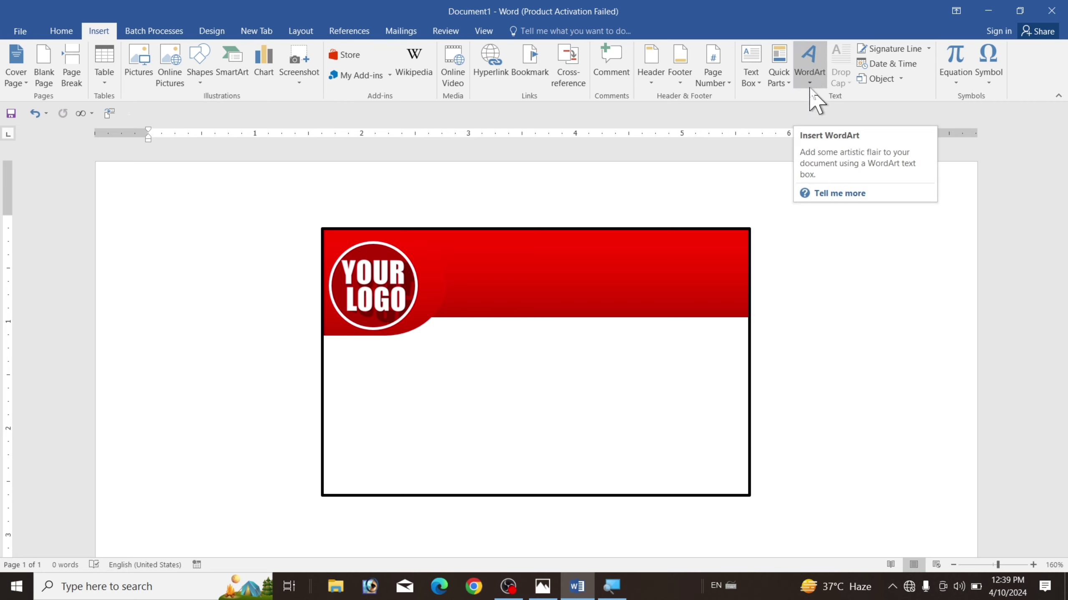
click(814, 68)
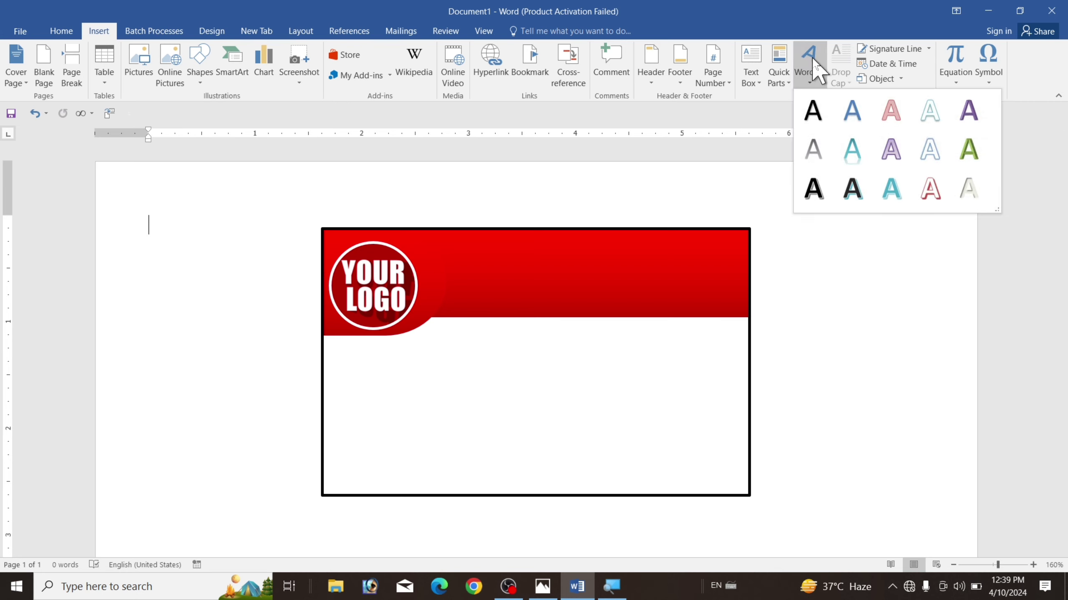
click(849, 121)
drag(231, 323, 502, 331)
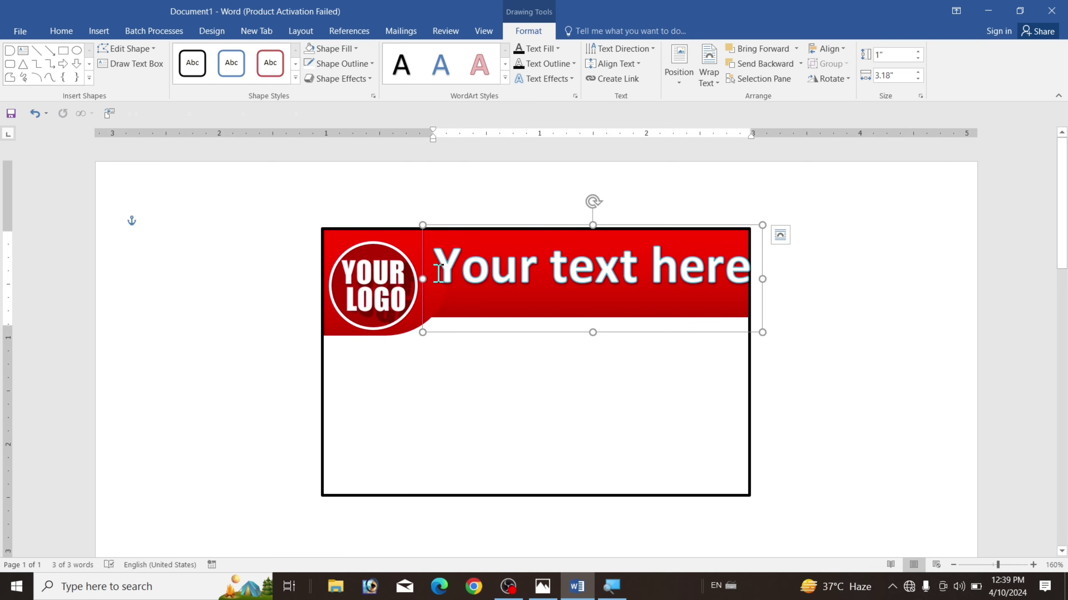
drag(439, 273, 464, 286)
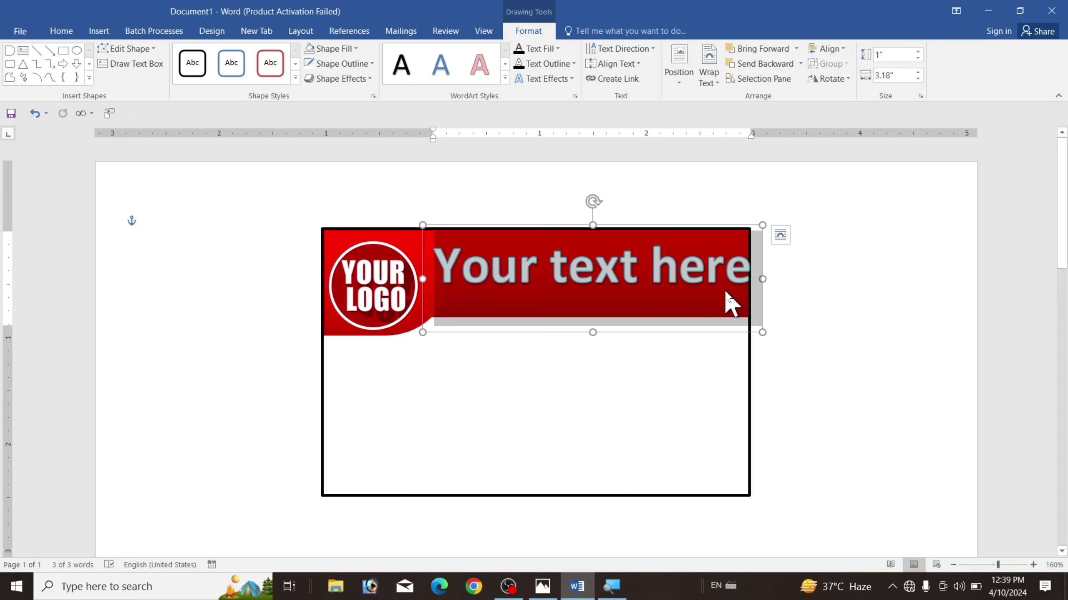
drag(727, 295, 634, 279)
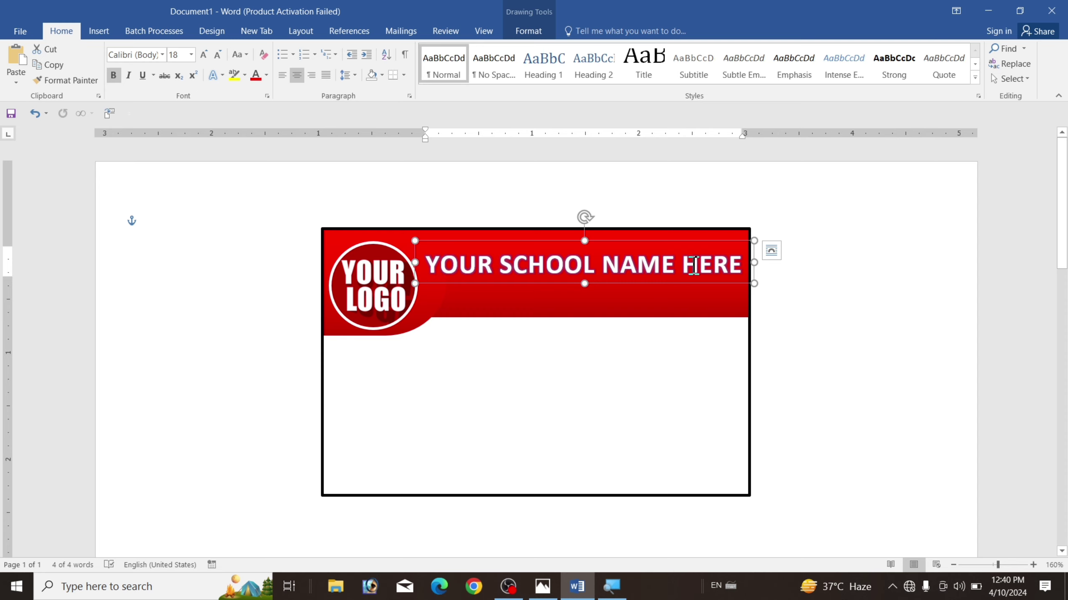
Remove the glow text effect from the school name.
click(529, 34)
click(532, 80)
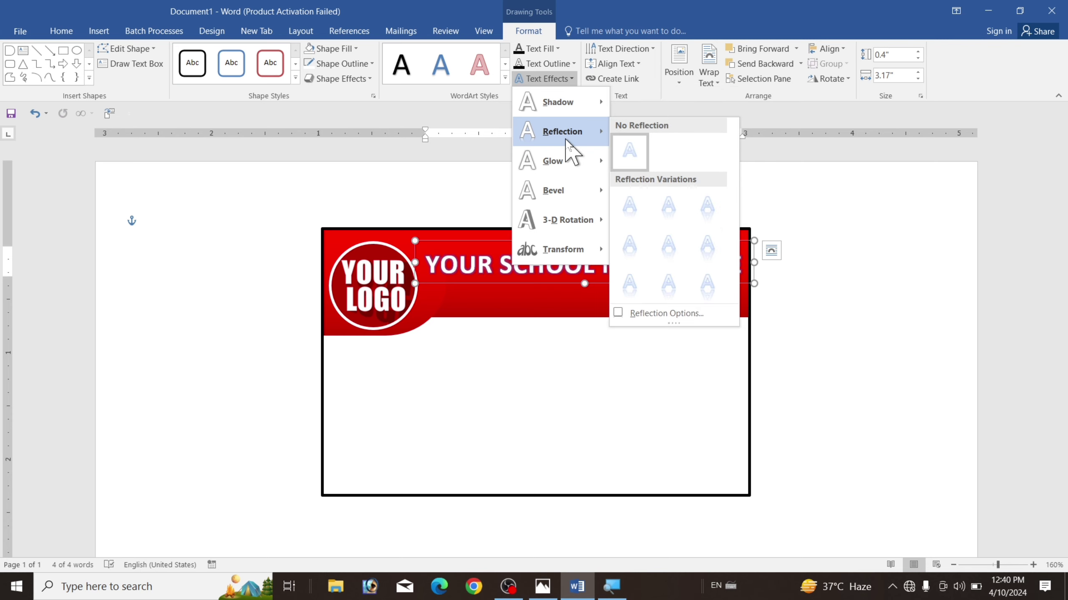
mouse_move(552, 161)
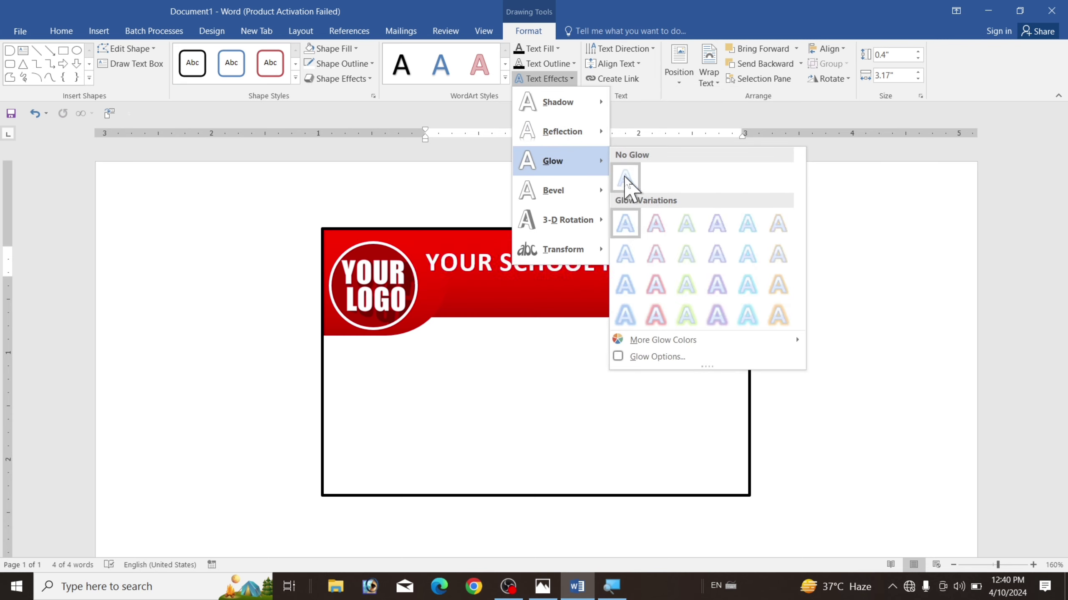
click(626, 179)
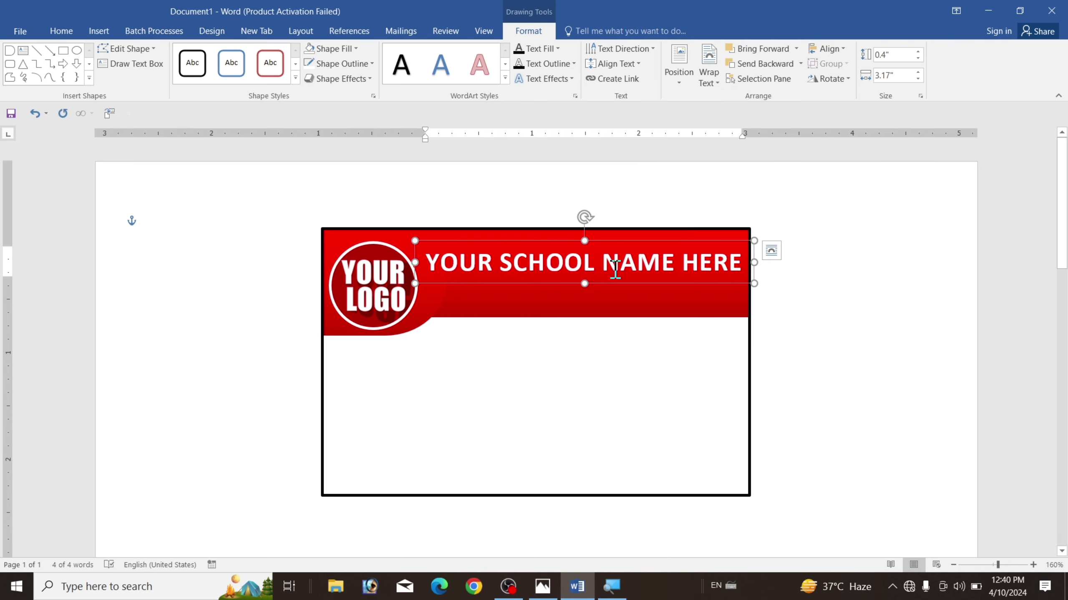
Set the school name to Franklin Gothic Demi Cond at size 20, moved up on the banner.
click(63, 34)
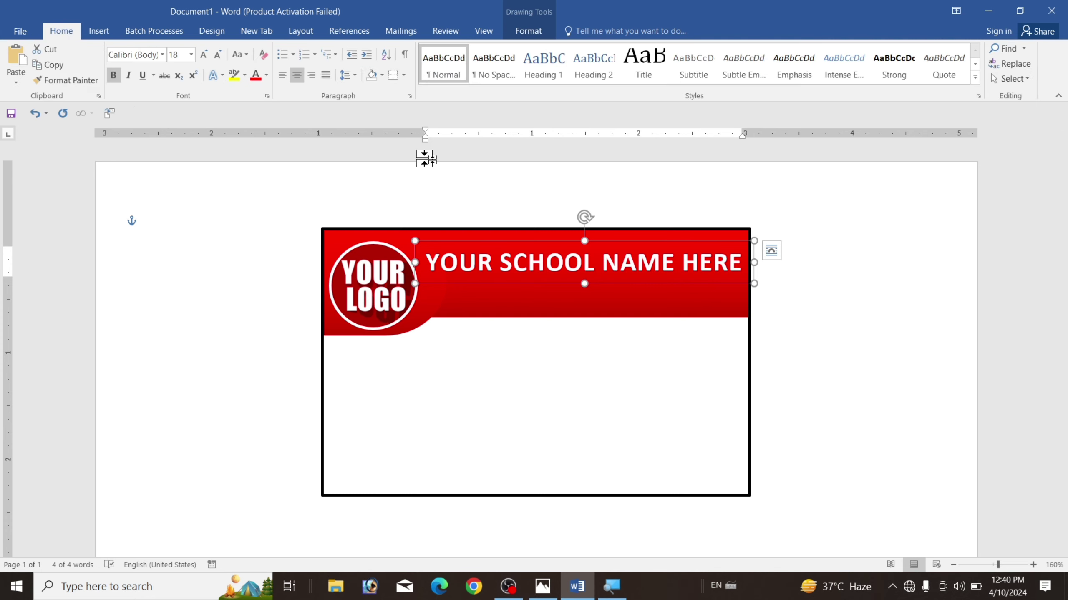
drag(624, 287, 626, 273)
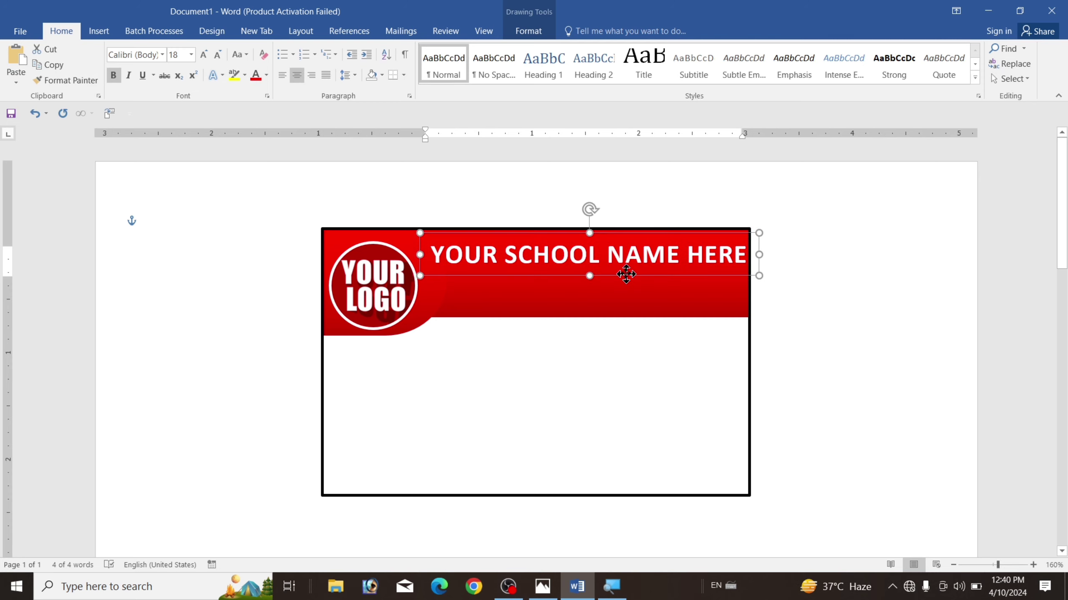
click(217, 55)
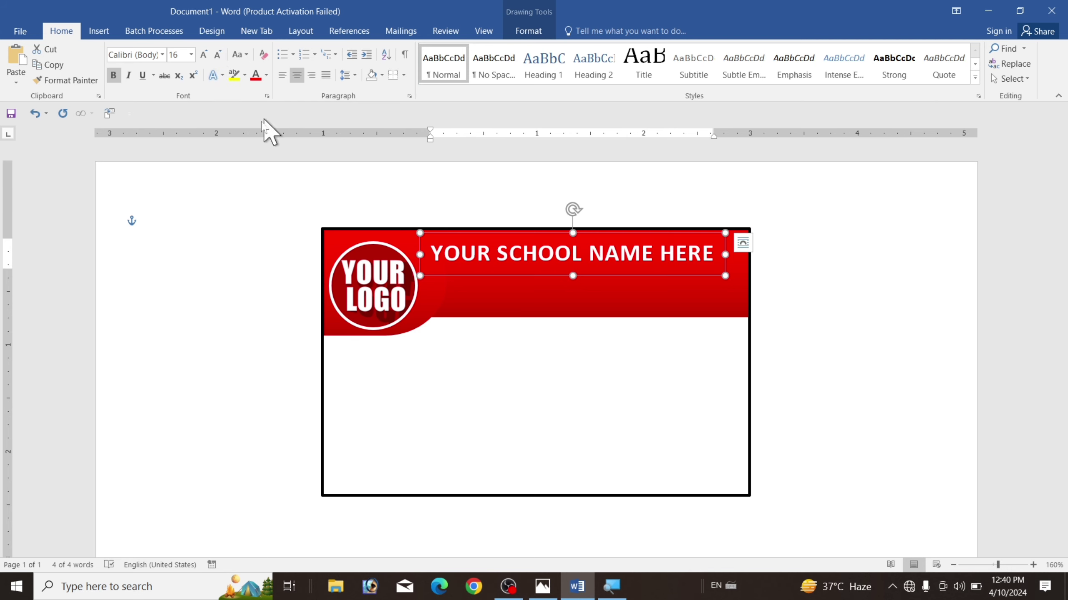
click(161, 54)
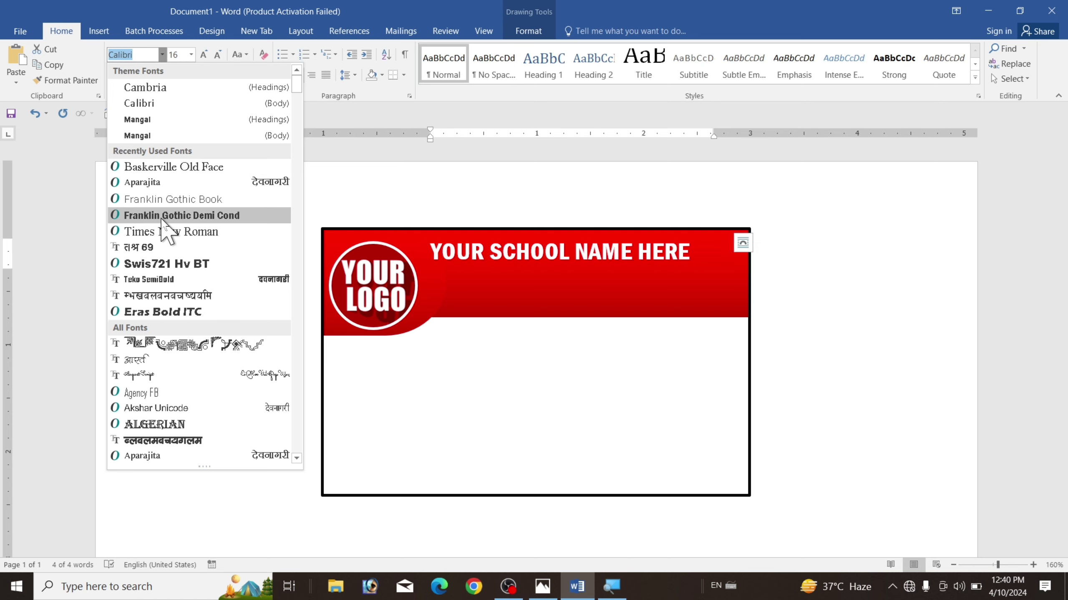
click(181, 215)
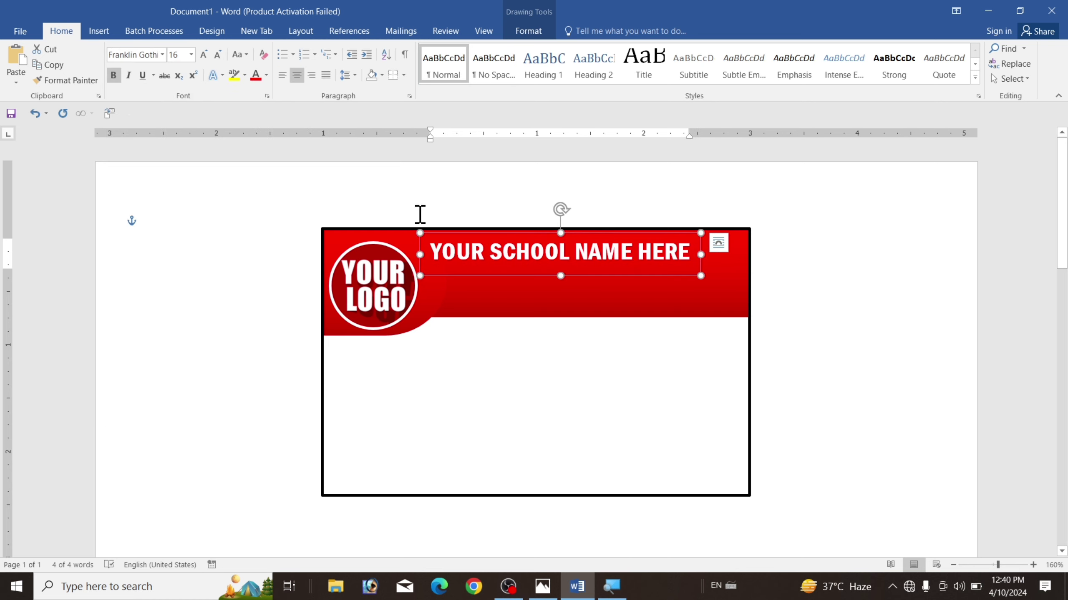
click(204, 55)
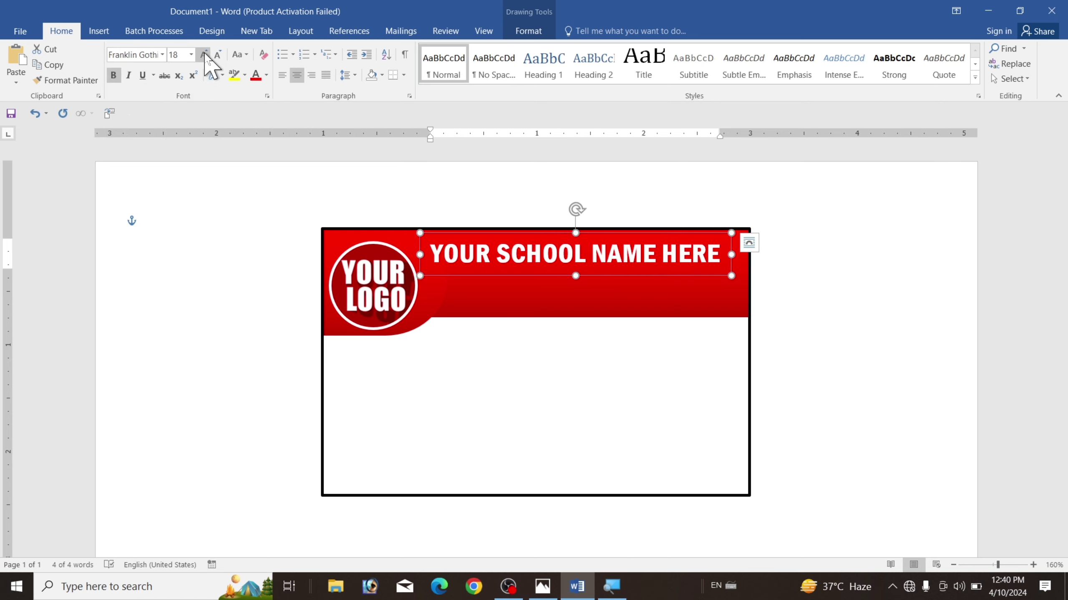
click(204, 54)
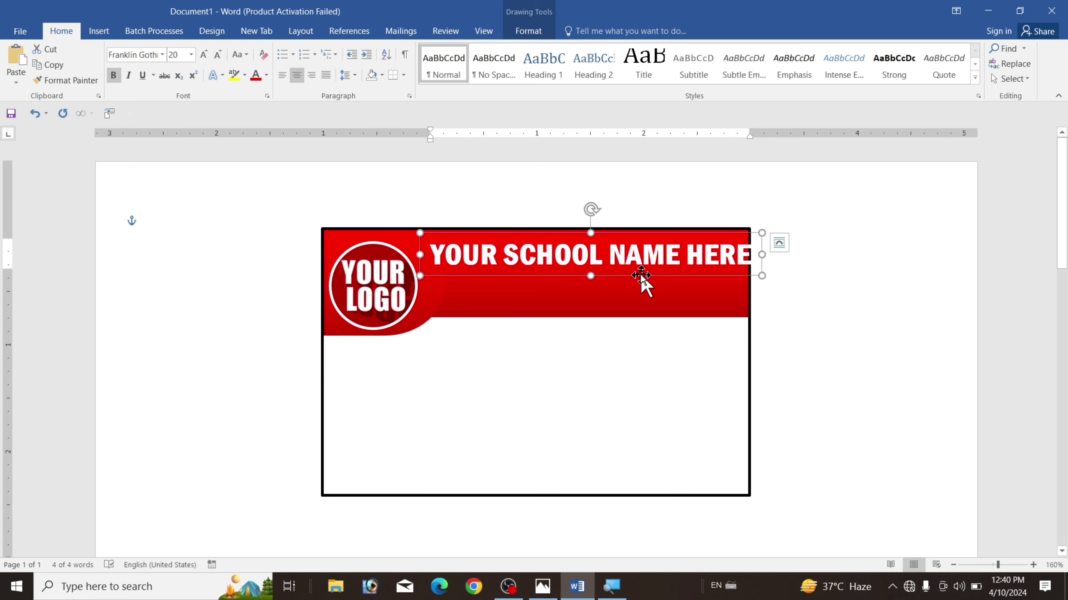
Nudge the school name box slightly left to fit beside the logo and check the layout.
drag(641, 276, 634, 274)
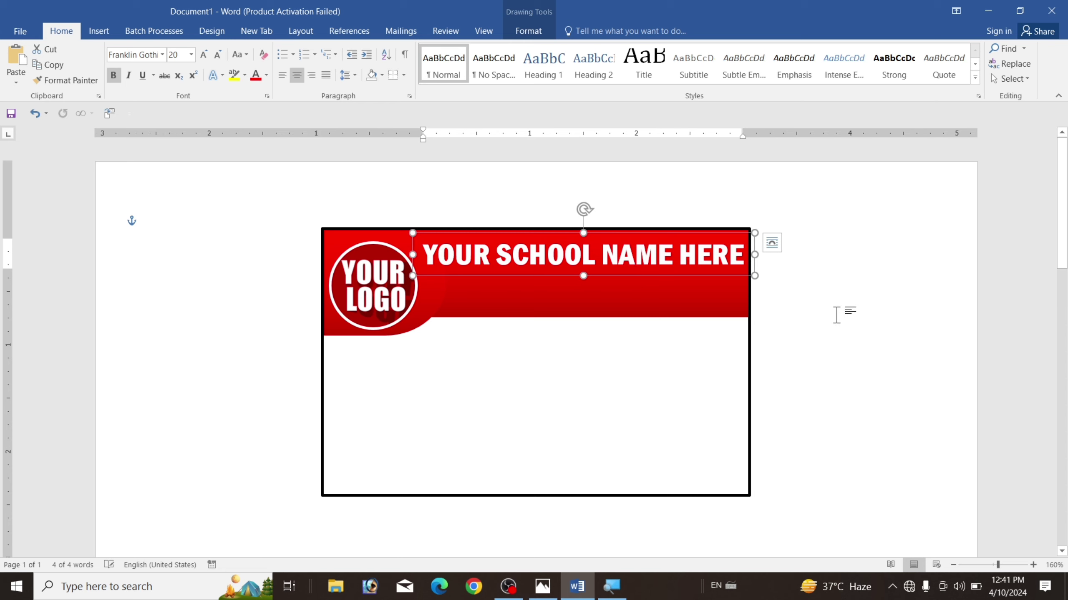
click(796, 312)
click(597, 263)
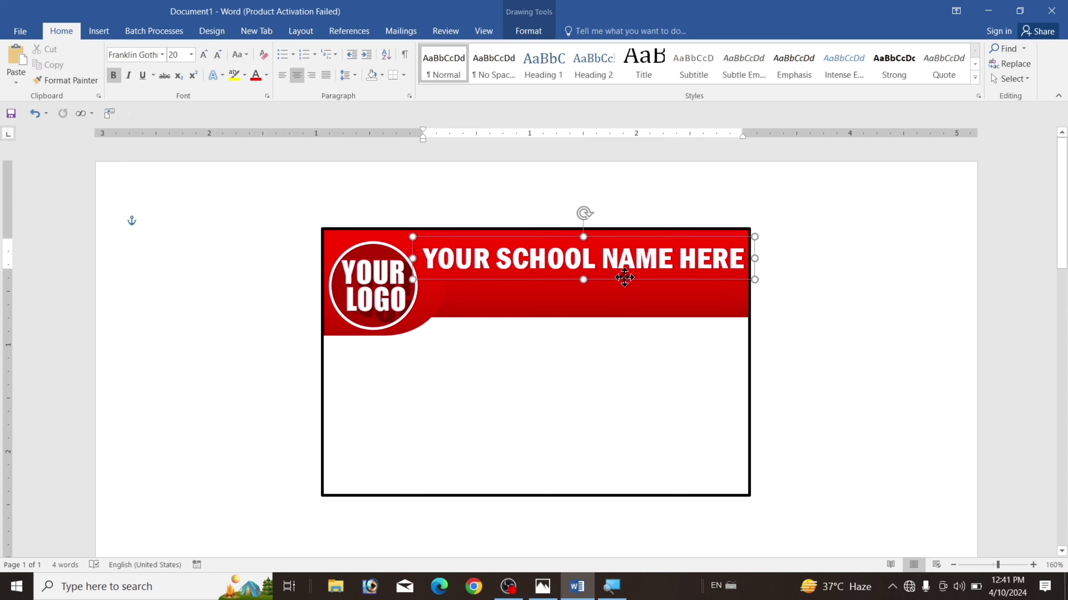
click(860, 303)
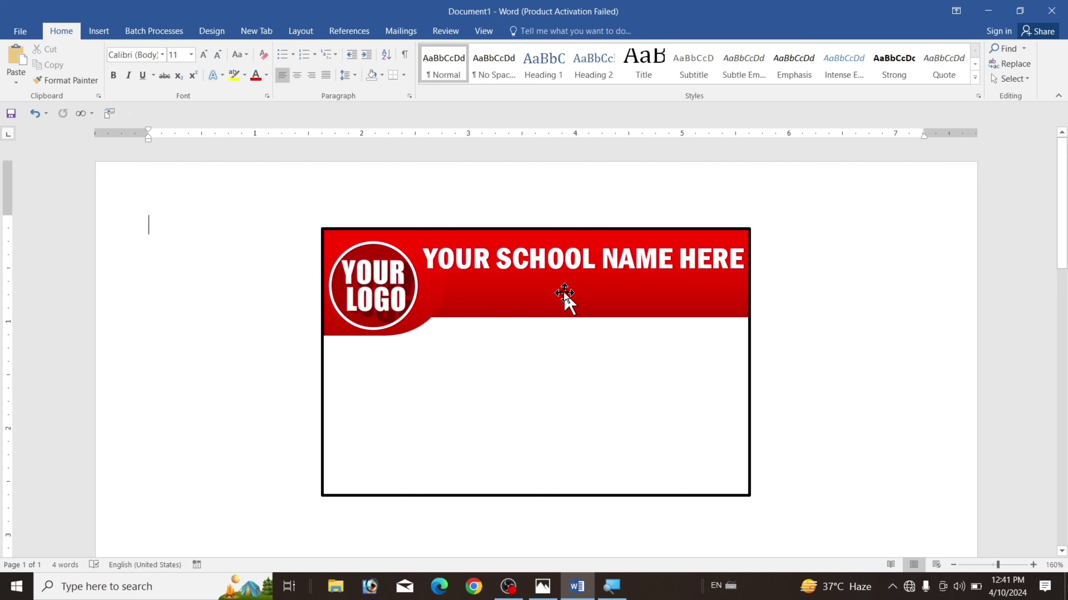
click(470, 273)
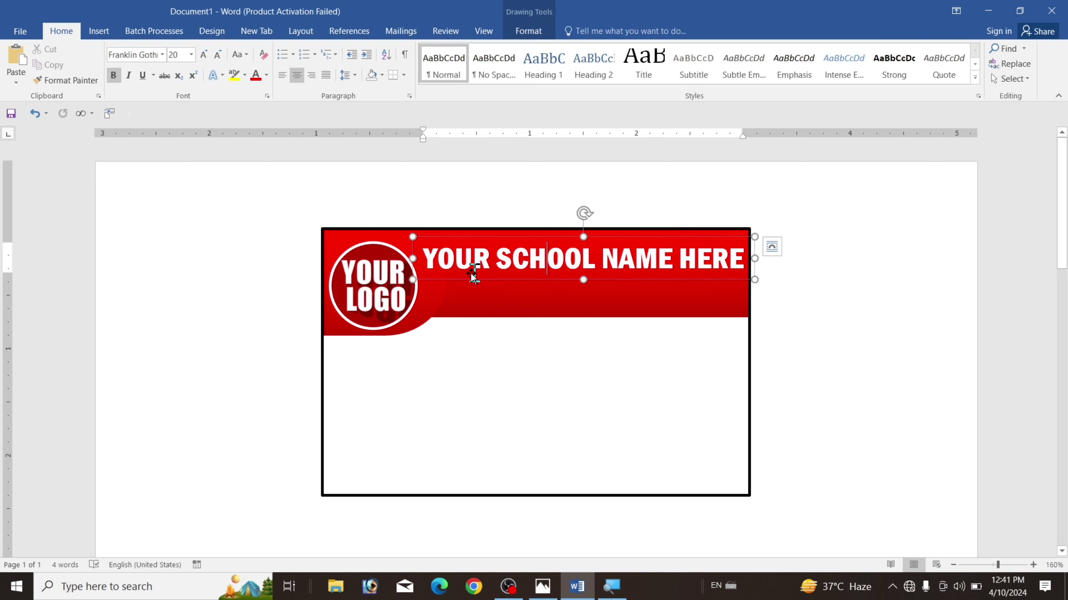
Duplicate the school name box with Ctrl+D, place it below, and retype it as YOUR SCHOOL ADDRESS NAME at size 14.
click(501, 281)
key(ctrl+d)
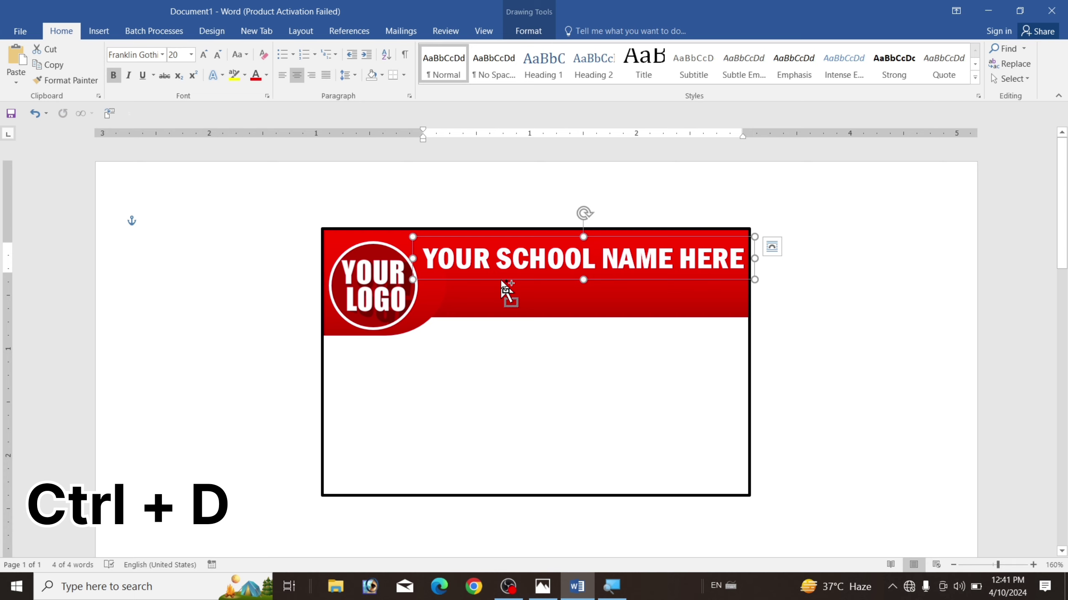
key(ctrl+d)
drag(524, 303, 511, 327)
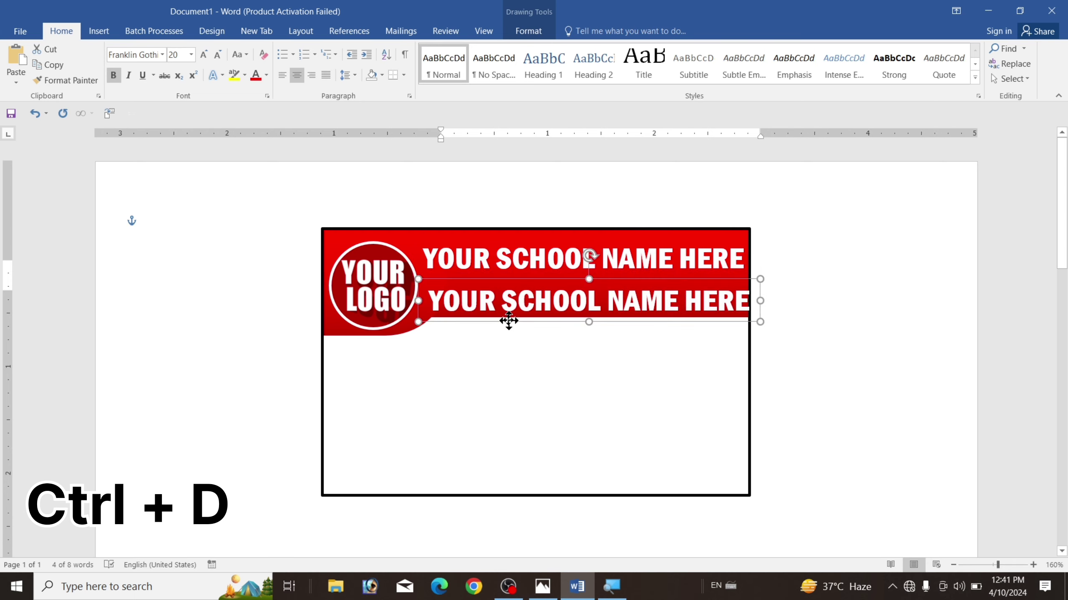
key(End)
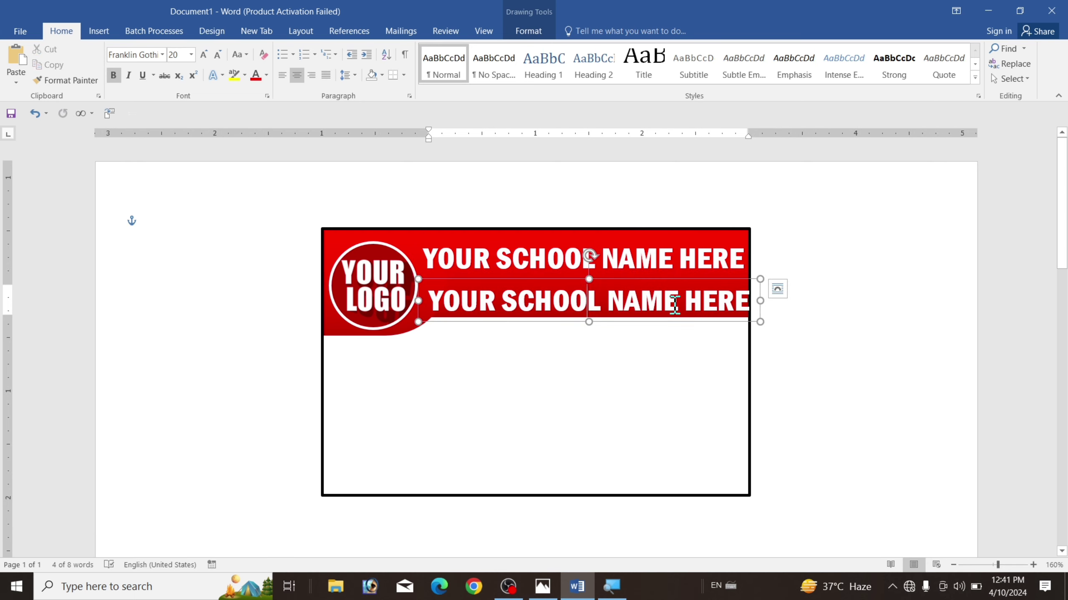
key(ctrl+shift+Left)
drag(431, 299, 763, 307)
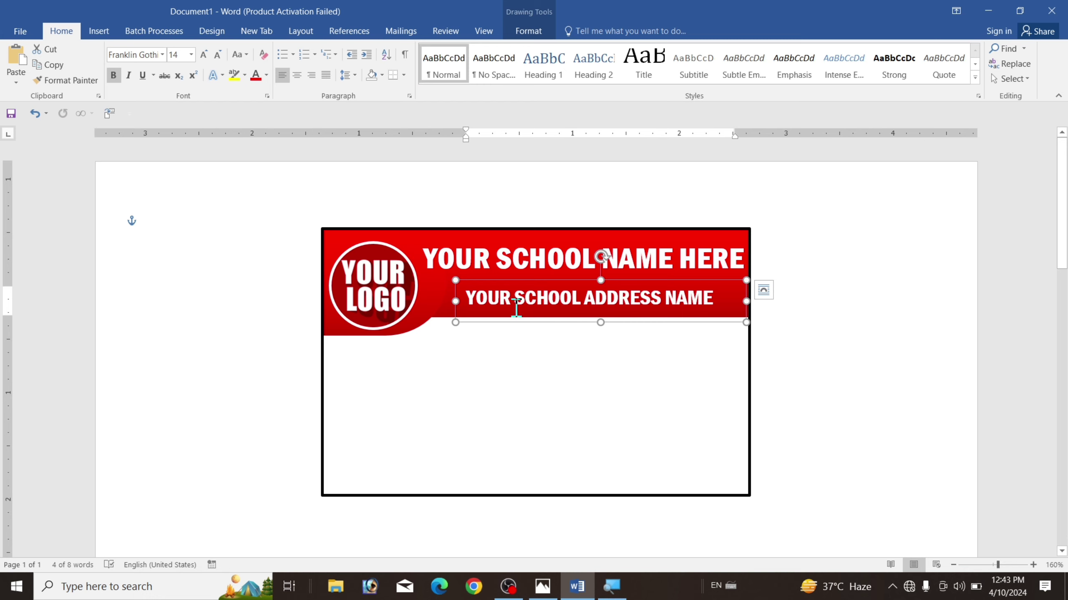
drag(530, 324, 550, 316)
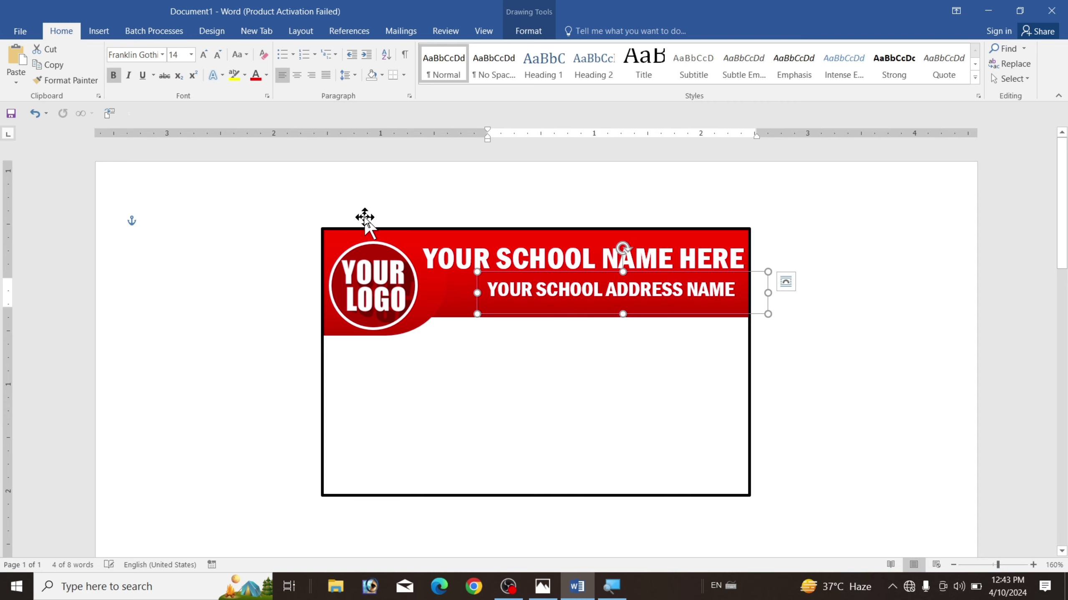
Set the address line's text fill to Yellow.
click(527, 32)
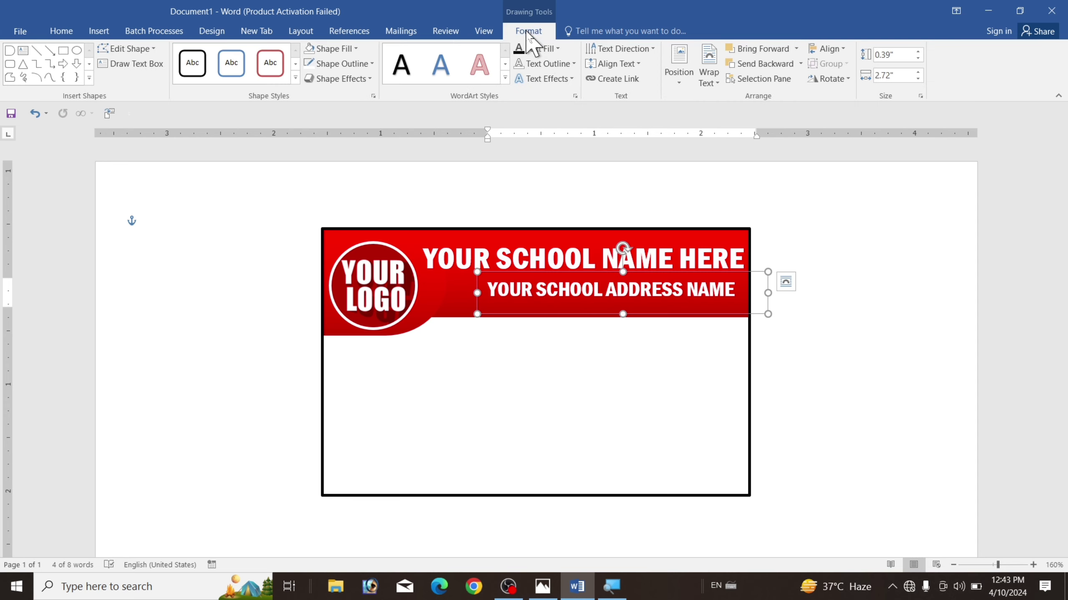
click(549, 51)
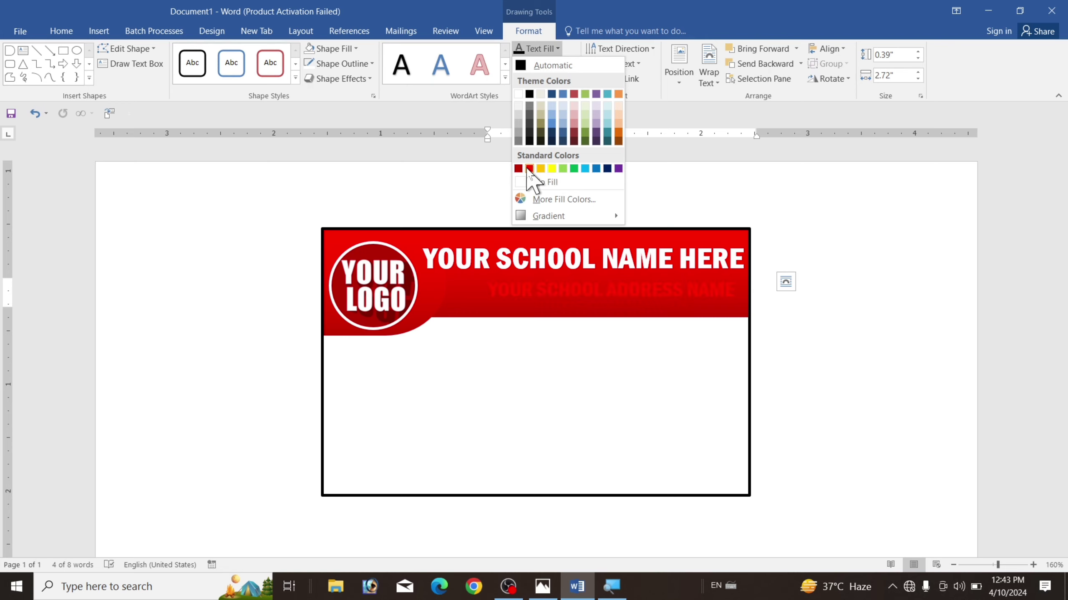
click(551, 169)
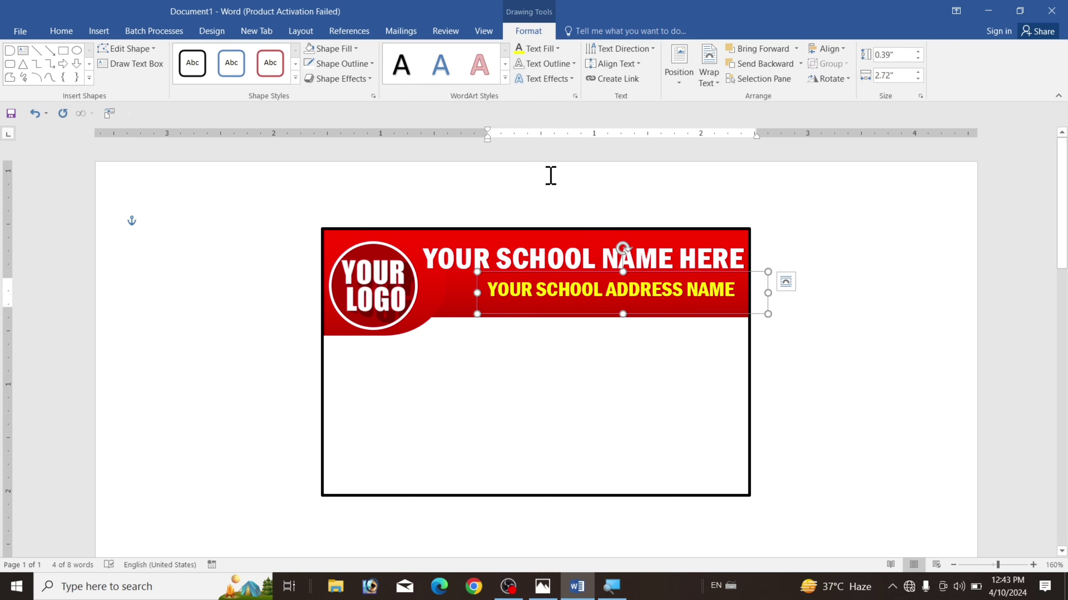
click(862, 260)
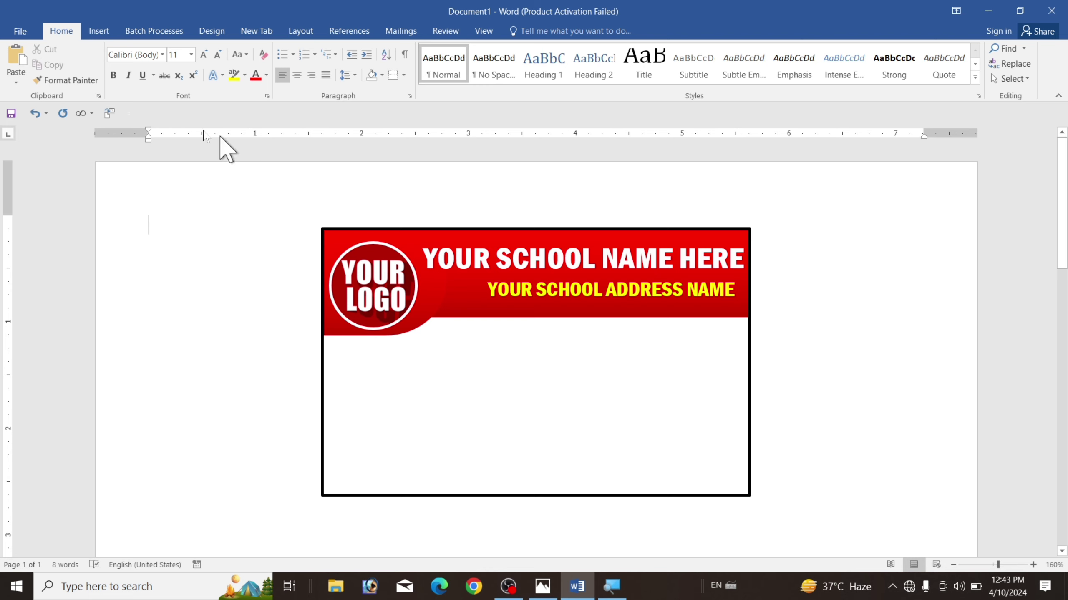
Draw a rectangle below the red header, size it, and round its corners.
click(93, 27)
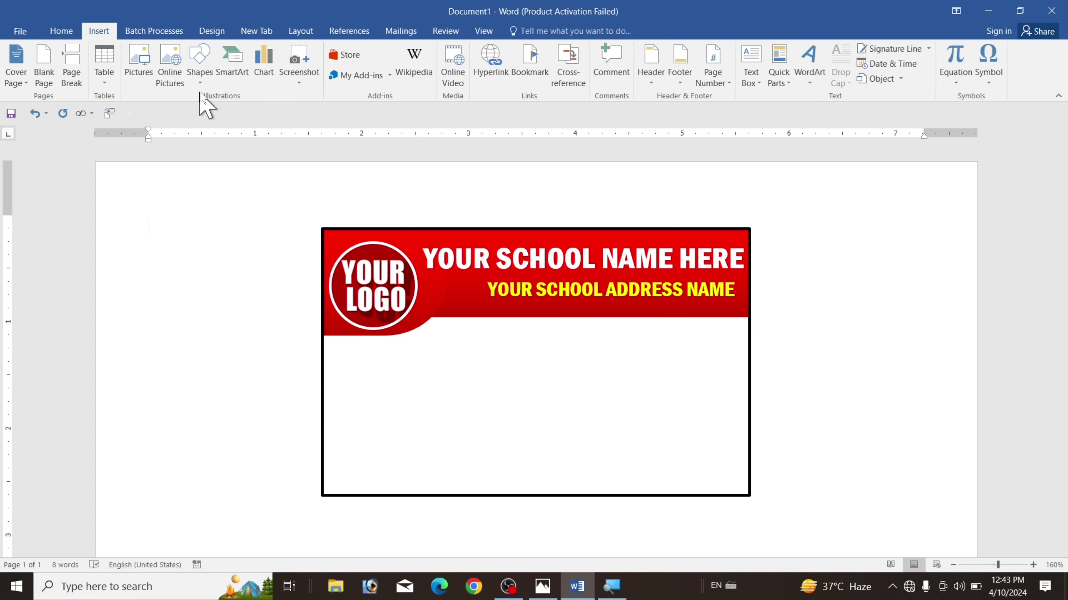
click(199, 58)
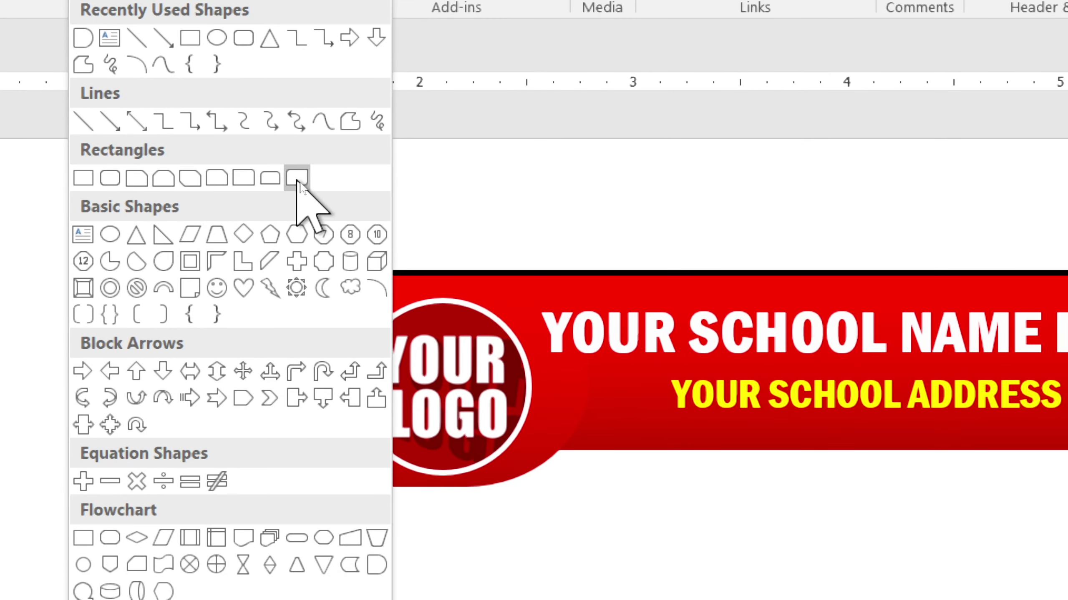
click(297, 179)
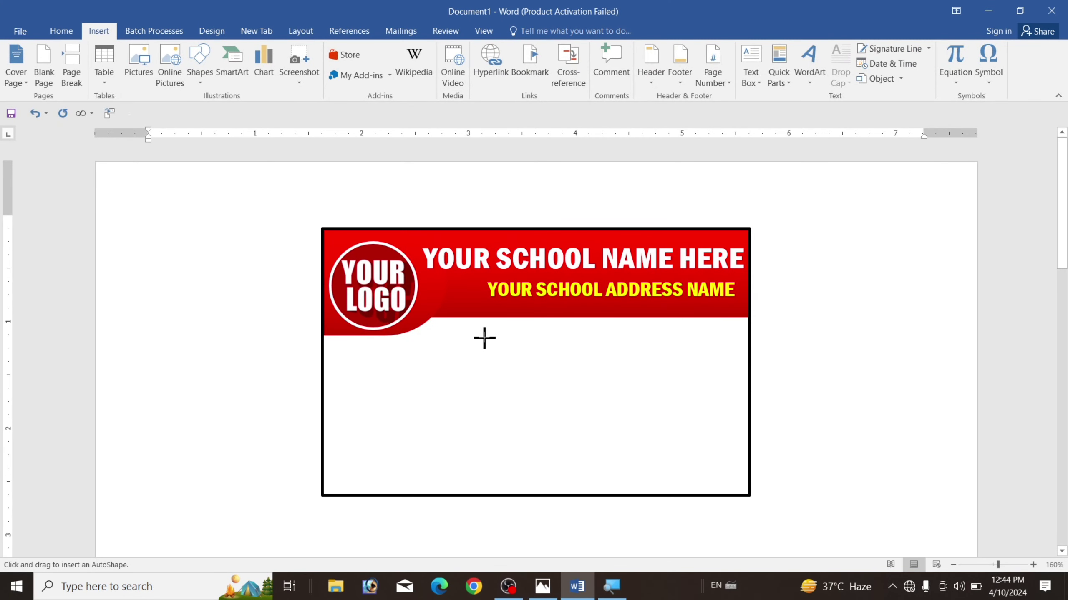
drag(484, 333, 631, 366)
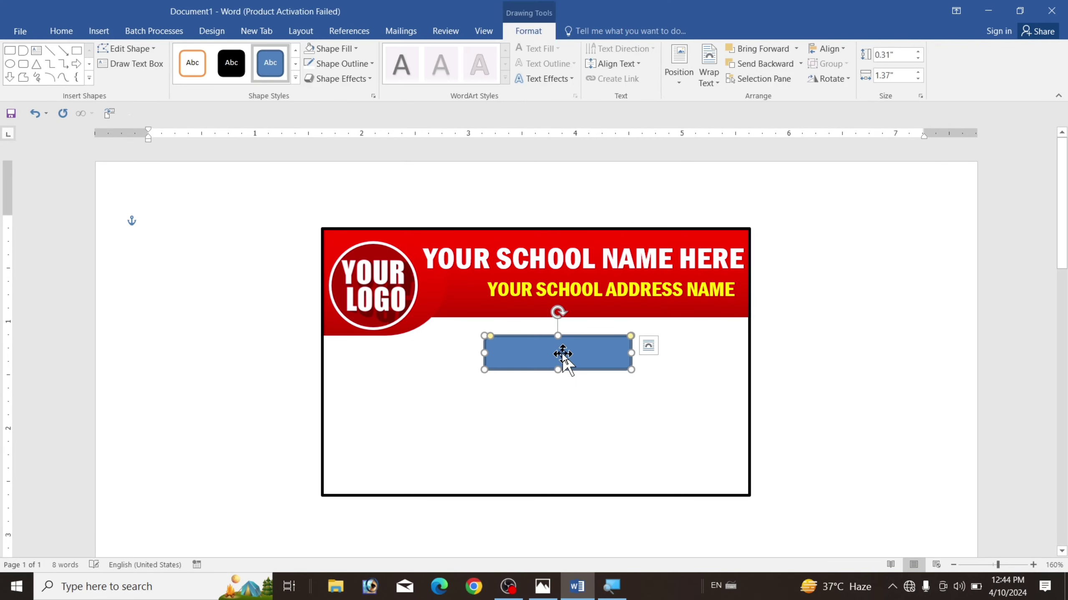
drag(562, 349, 566, 343)
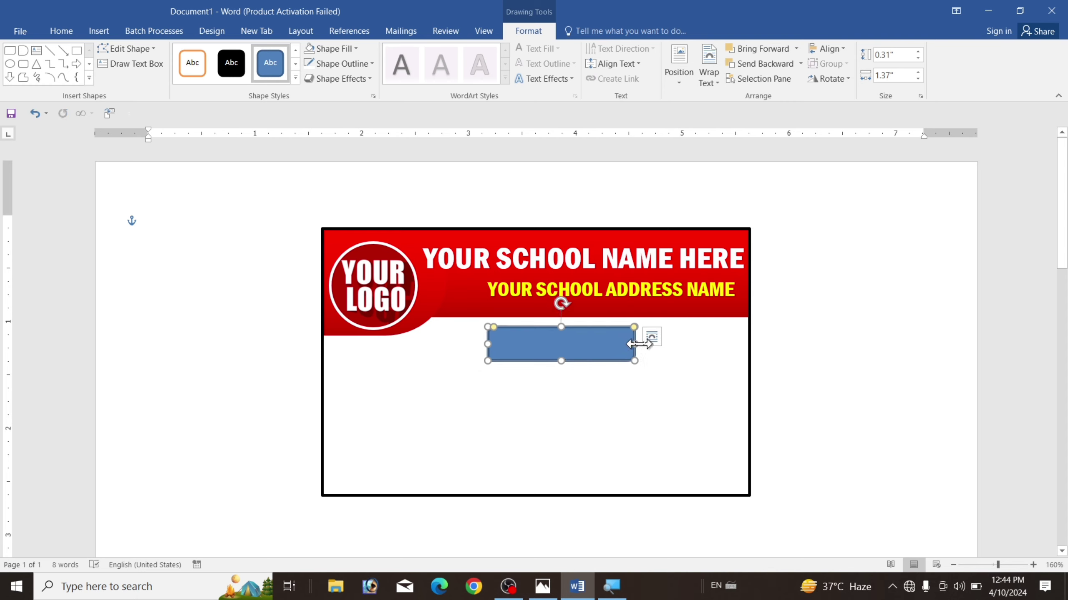
drag(638, 344, 653, 344)
drag(570, 327, 572, 333)
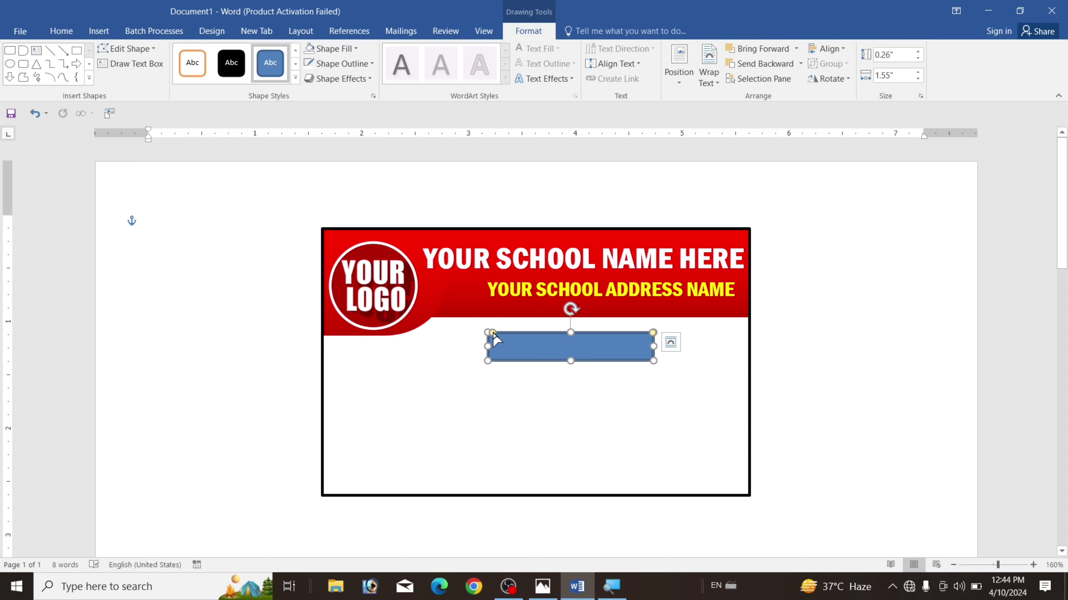
mouse_move(493, 334)
mouse_down()
mouse_move(546, 350)
mouse_move(549, 341)
mouse_move(567, 356)
mouse_move(567, 336)
mouse_up()
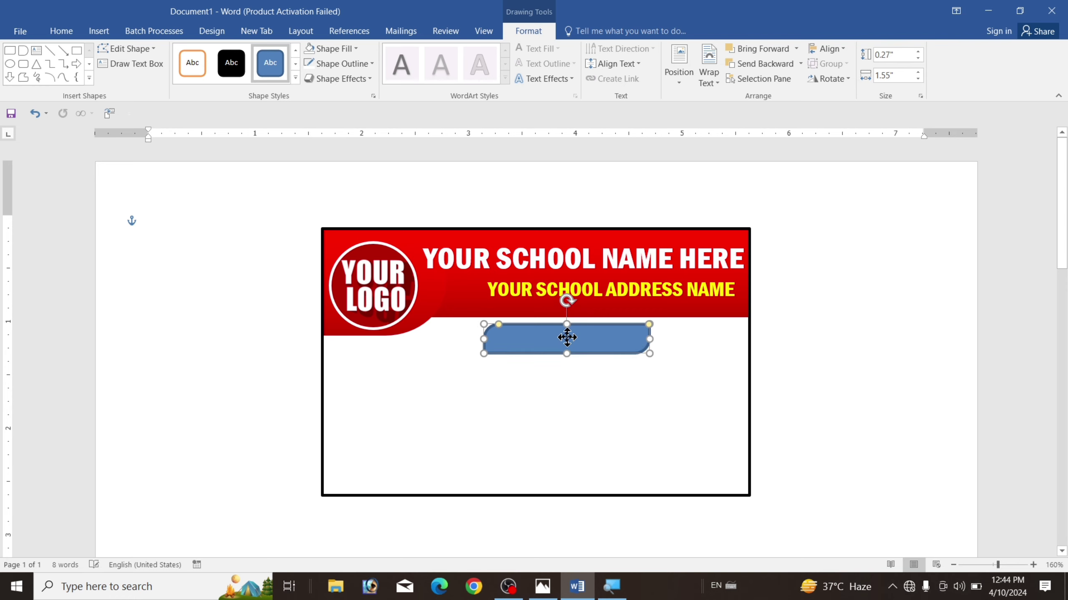
Shift the blue bar slightly right and set its outline to No Outline.
click(717, 367)
ctrl+scroll(717, 367, up, 1)
ctrl+scroll(718, 367, up, 3)
ctrl+scroll(720, 368, up, 1)
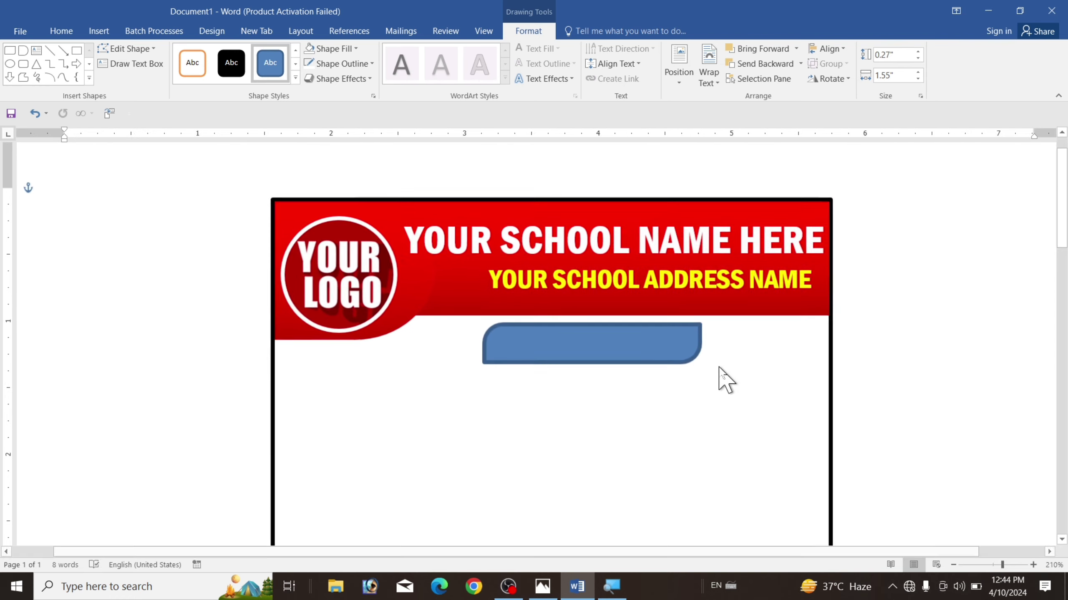
ctrl+scroll(720, 368, up, 1)
click(720, 367)
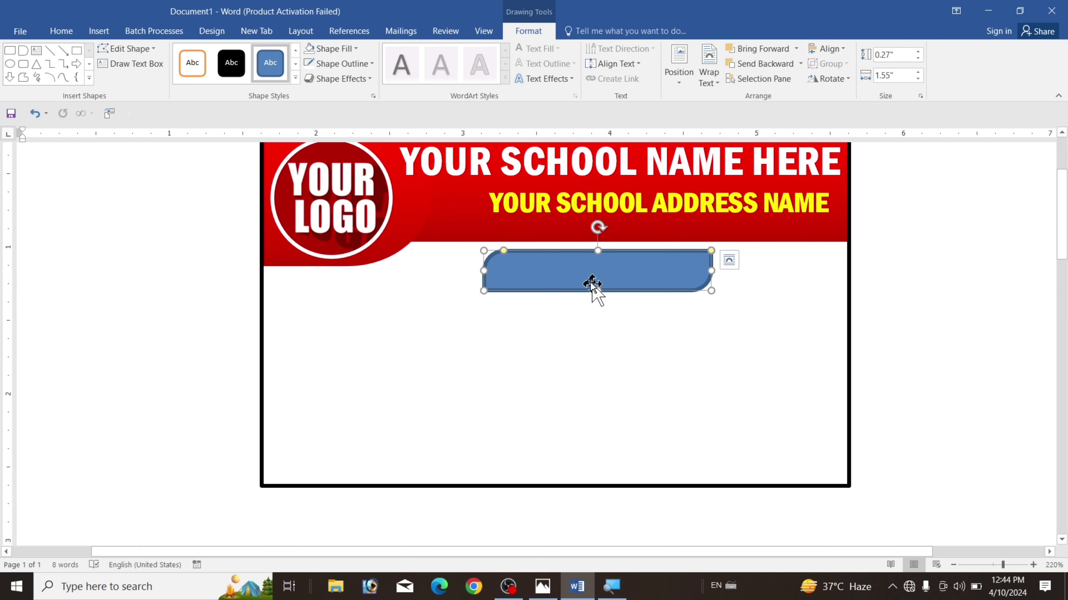
drag(587, 272, 594, 271)
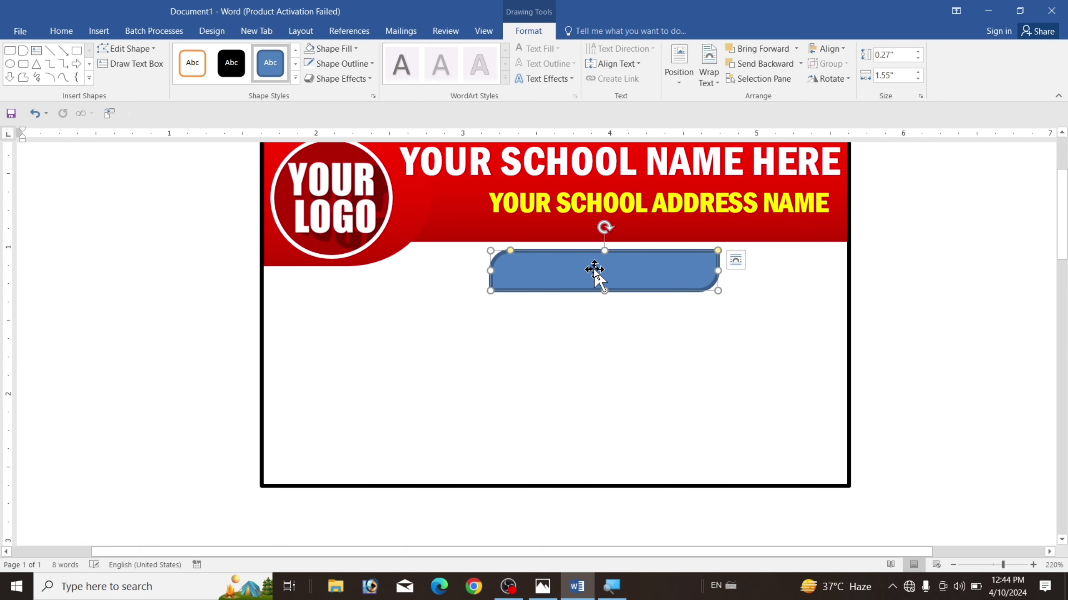
click(362, 64)
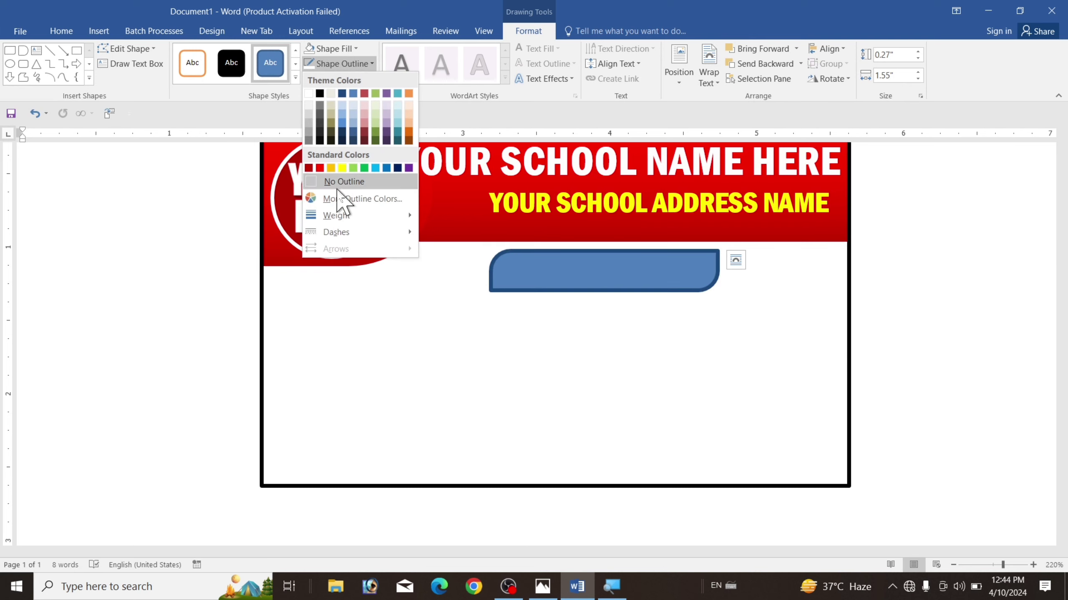
click(341, 181)
Replace the bar's blue fill with a red gradient fill via More Gradients.
click(334, 49)
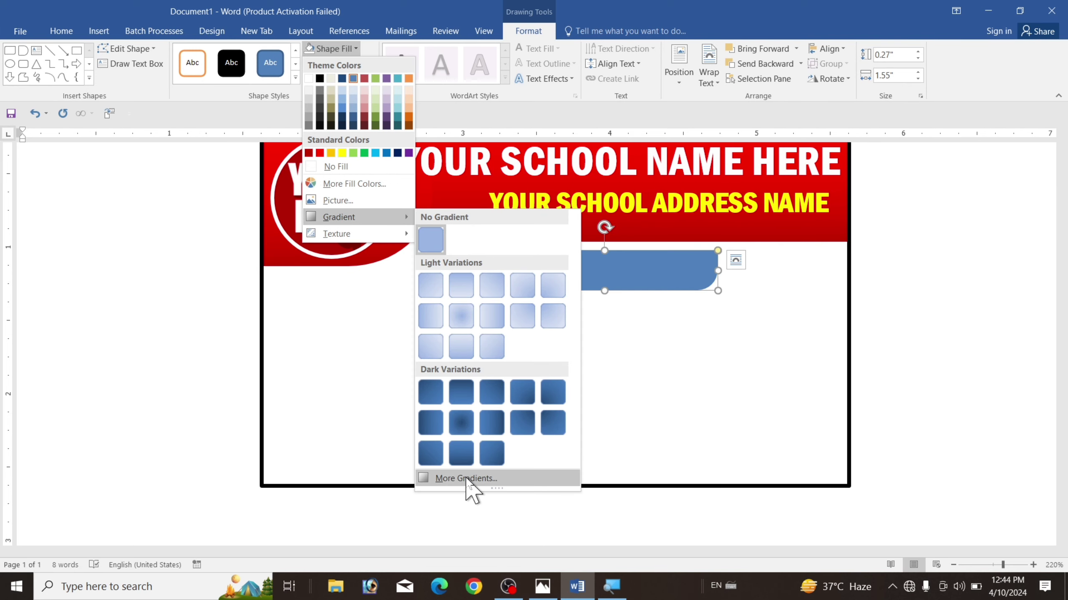
click(467, 480)
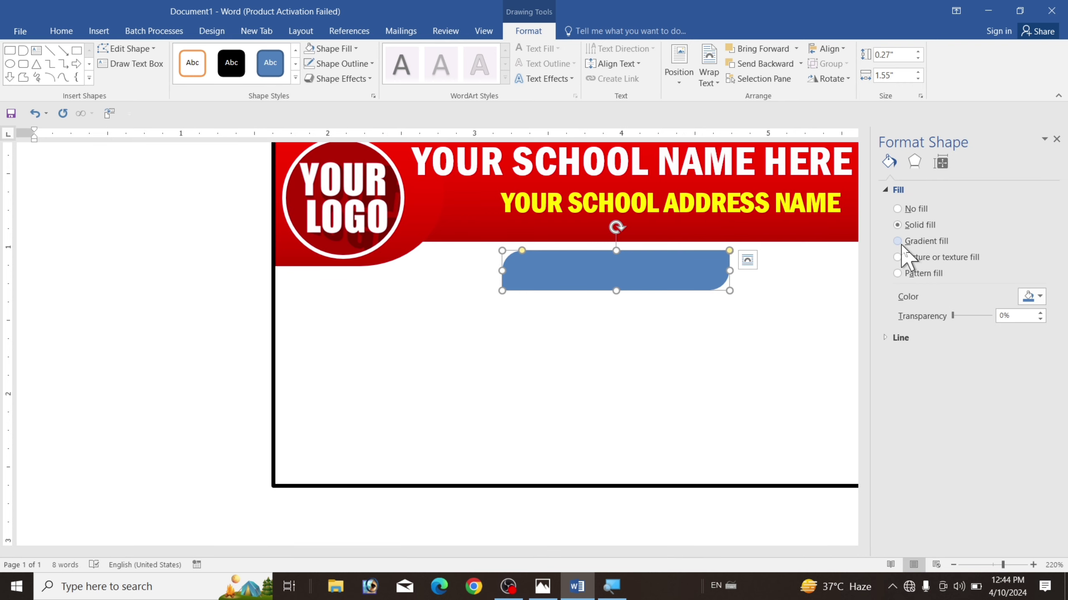
click(897, 242)
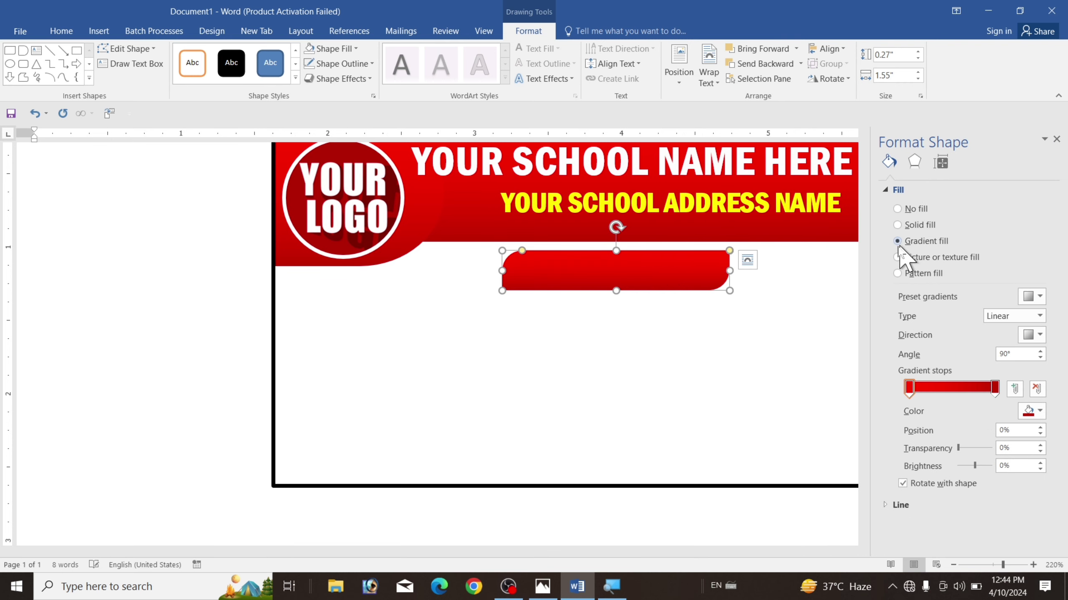
click(1056, 140)
scroll(673, 328, up, 2)
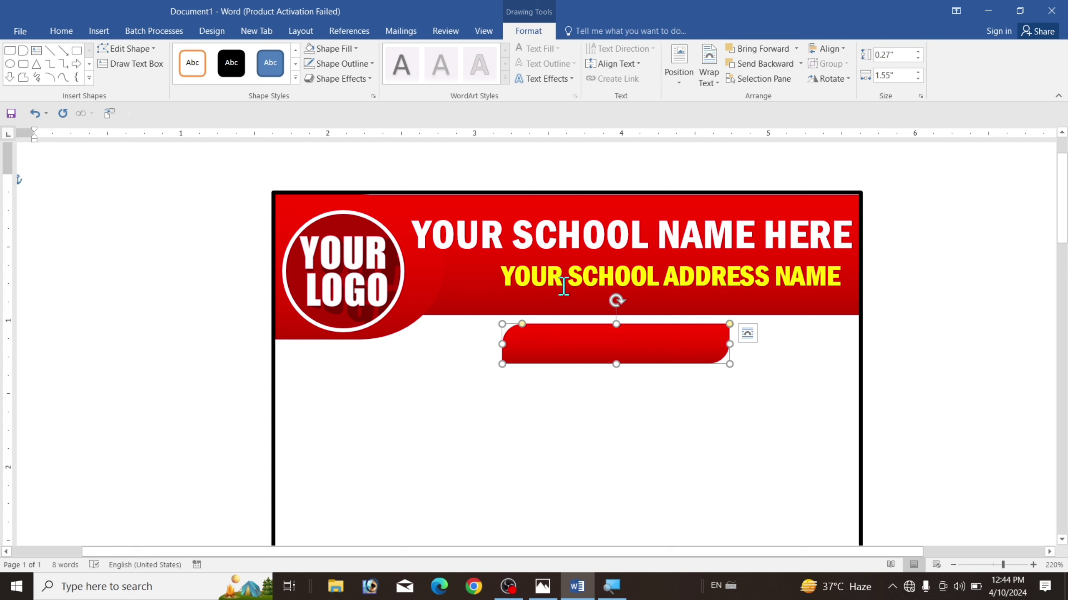
Duplicate the address box, change its text to IDENTITY CARD, and narrow it onto the red bar.
click(559, 284)
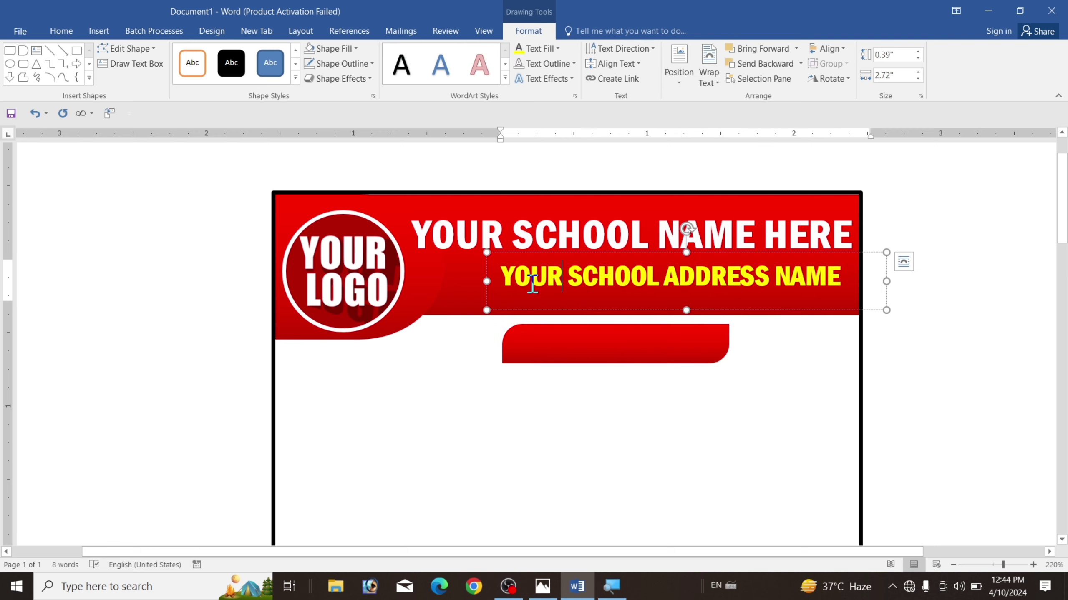
click(522, 310)
mouse_move(522, 309)
mouse_down()
mouse_move(544, 334)
mouse_move(527, 384)
mouse_move(874, 362)
mouse_up()
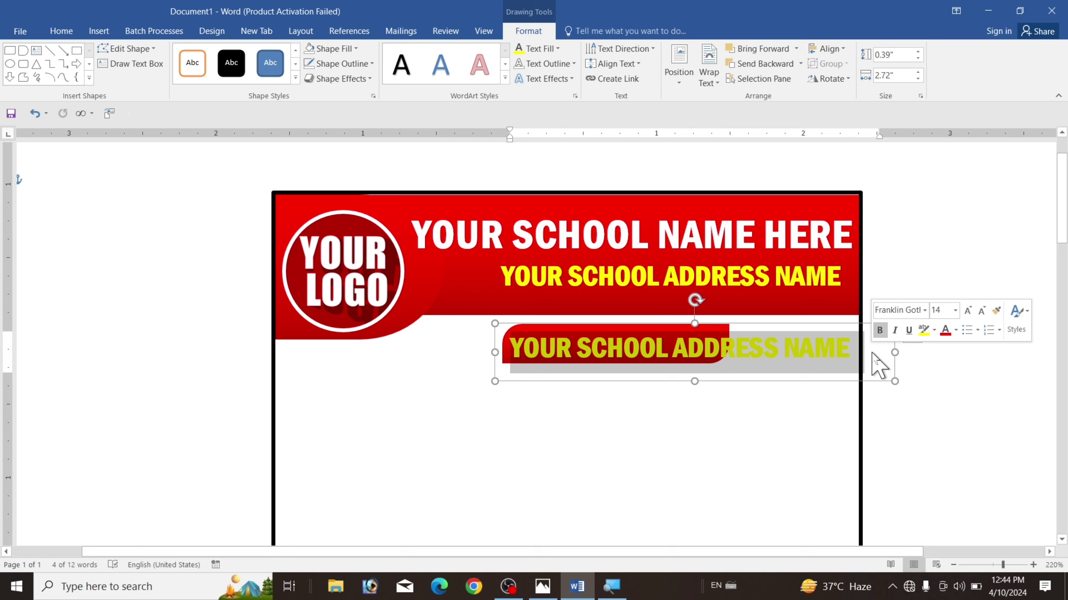
text(IDENTITY CARD)
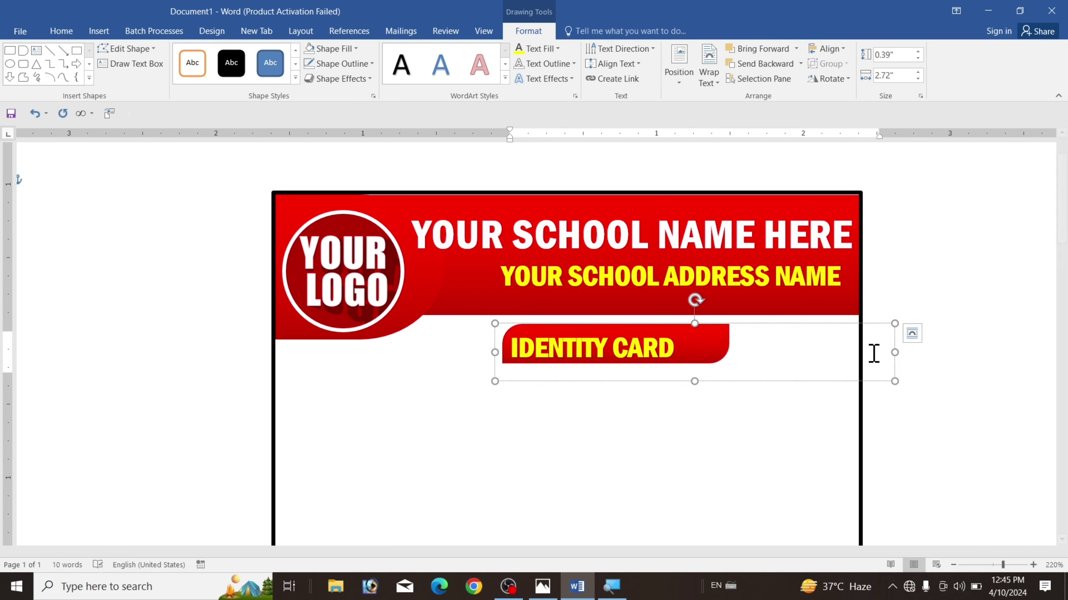
drag(895, 353, 695, 352)
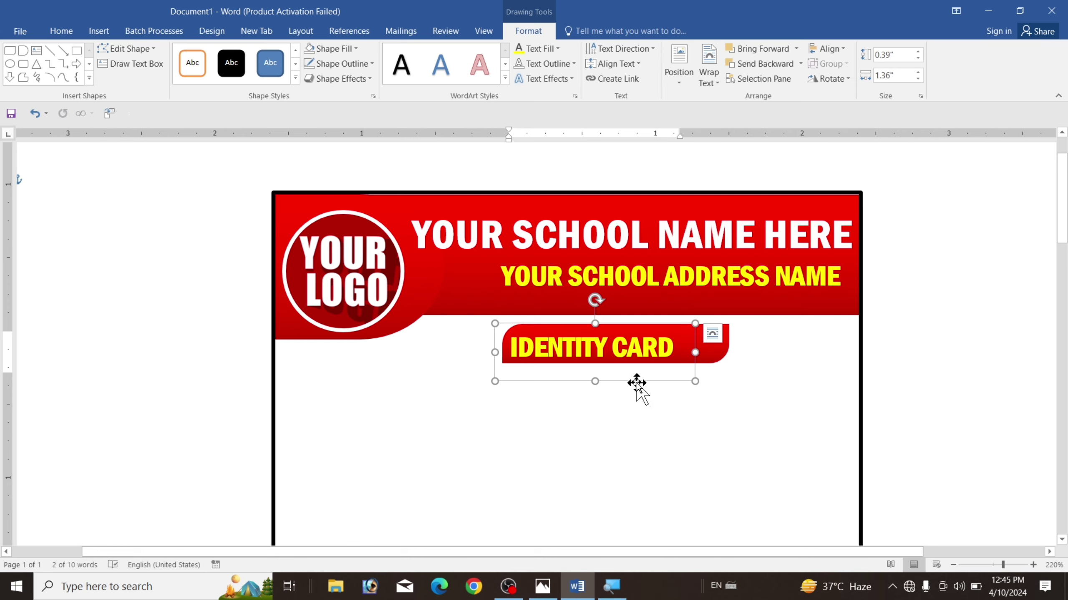
drag(636, 383, 653, 381)
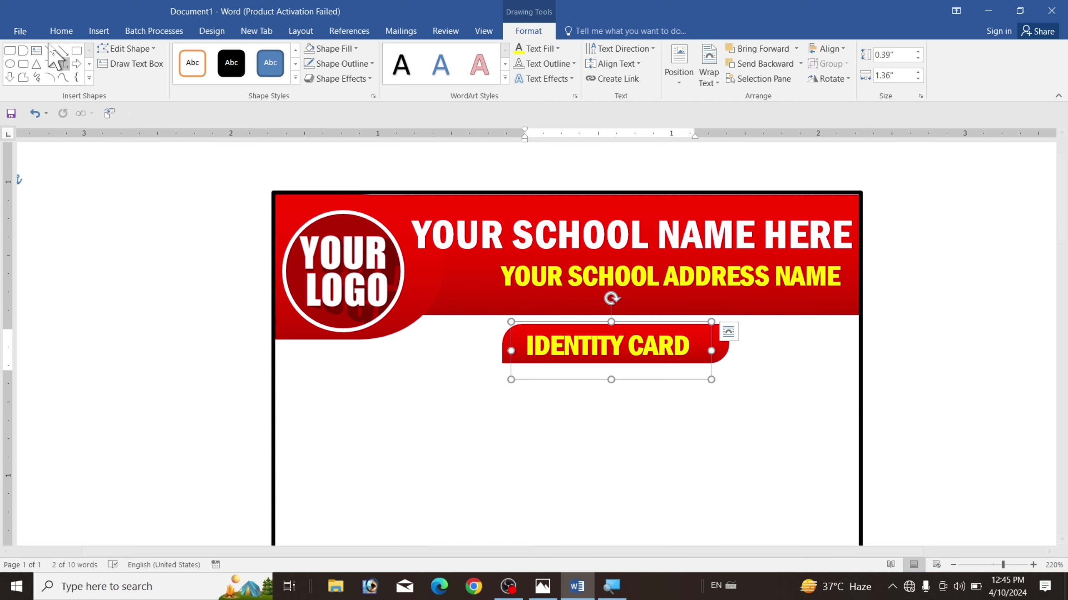
click(60, 31)
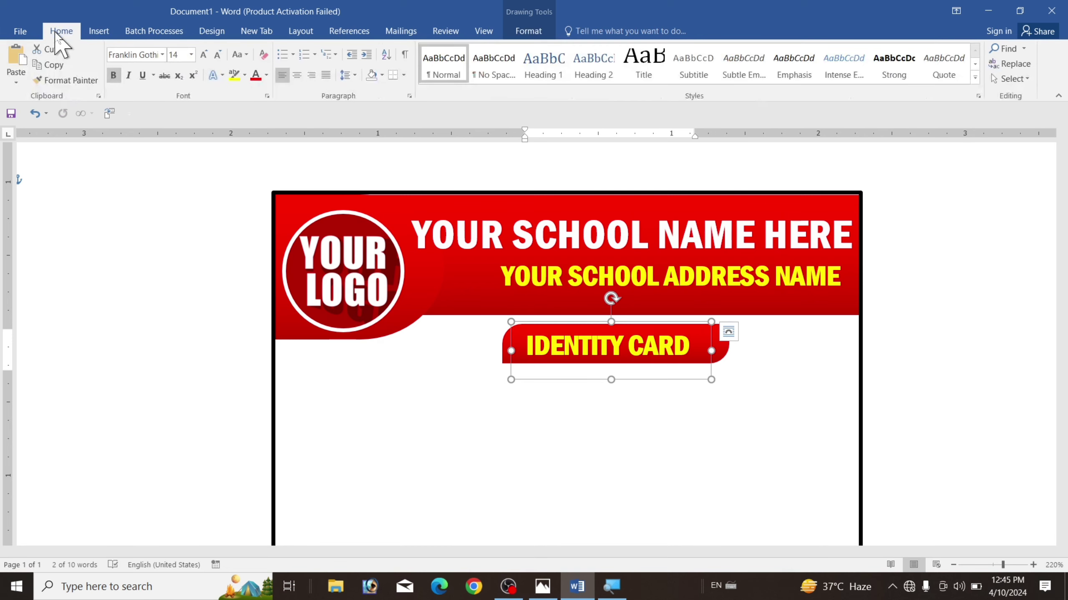
Format IDENTITY CARD as white 18-point Franklin Gothic Demi Cond, widened and centred on the red bar.
click(205, 55)
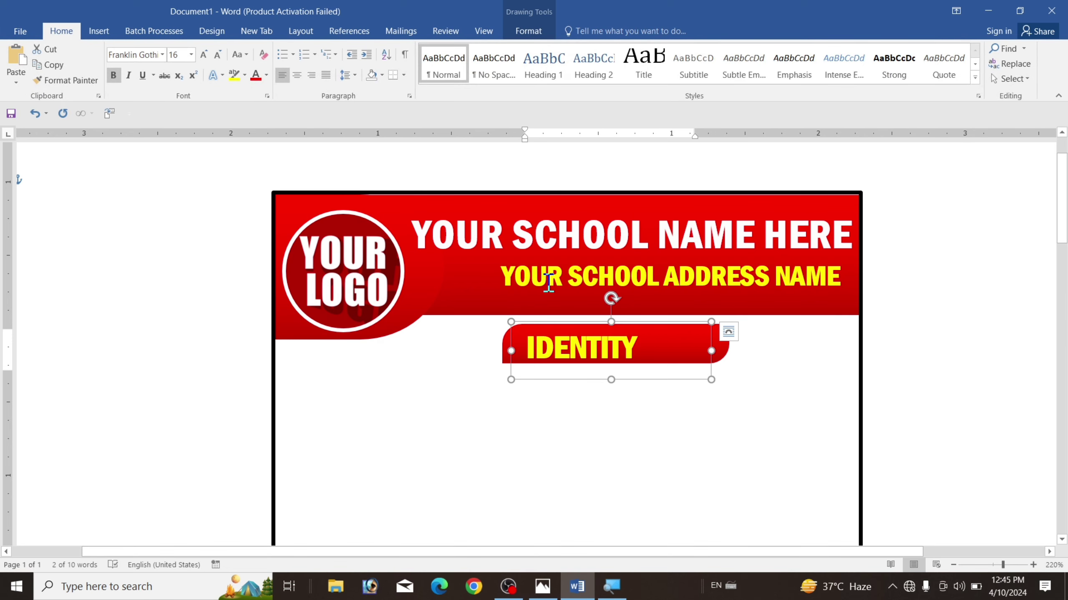
drag(714, 350, 734, 351)
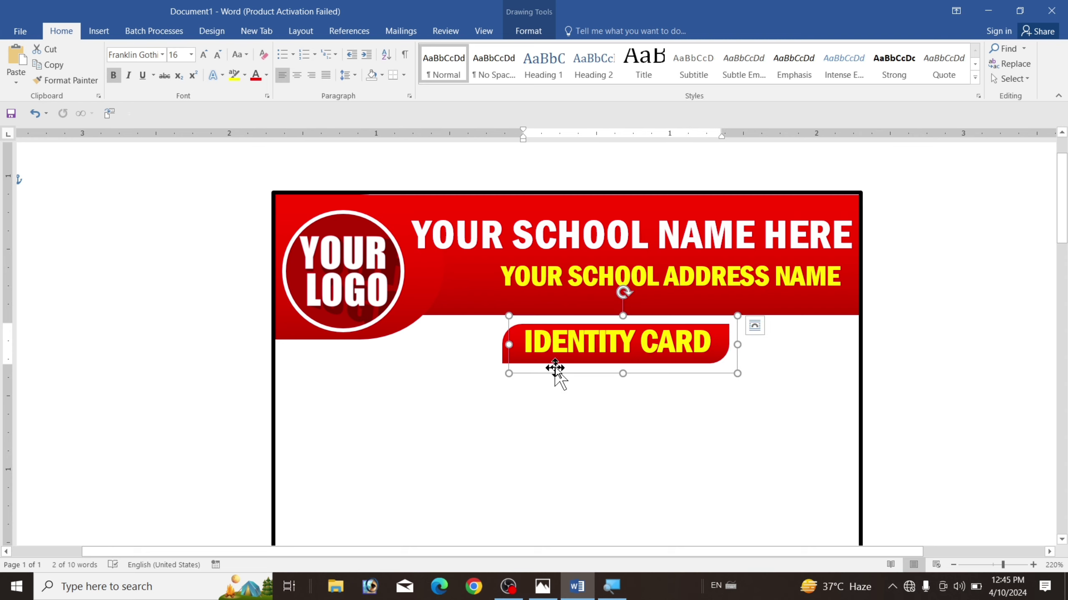
click(161, 54)
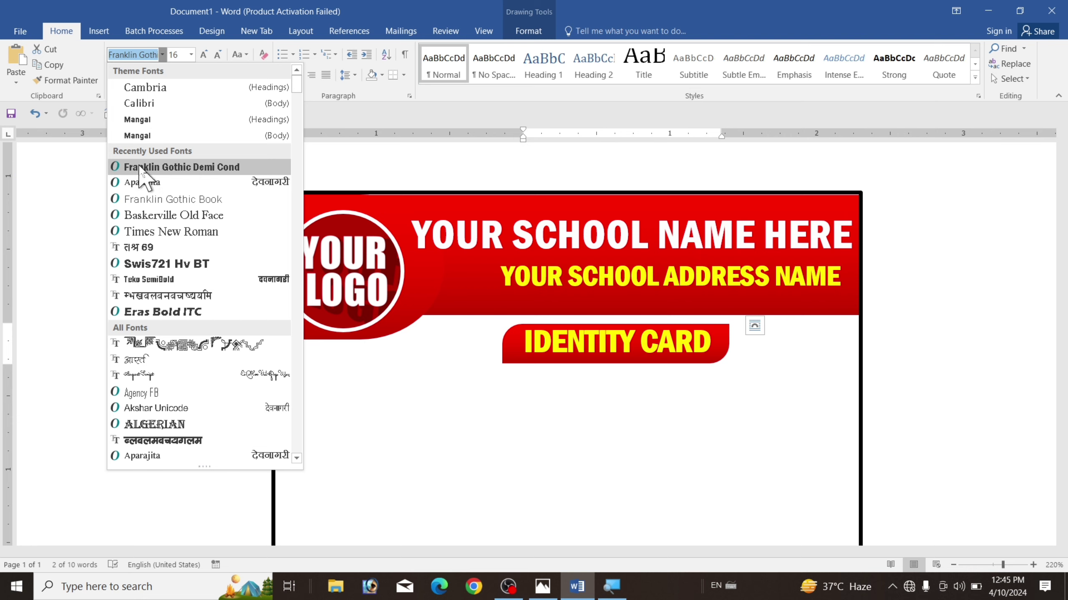
click(227, 168)
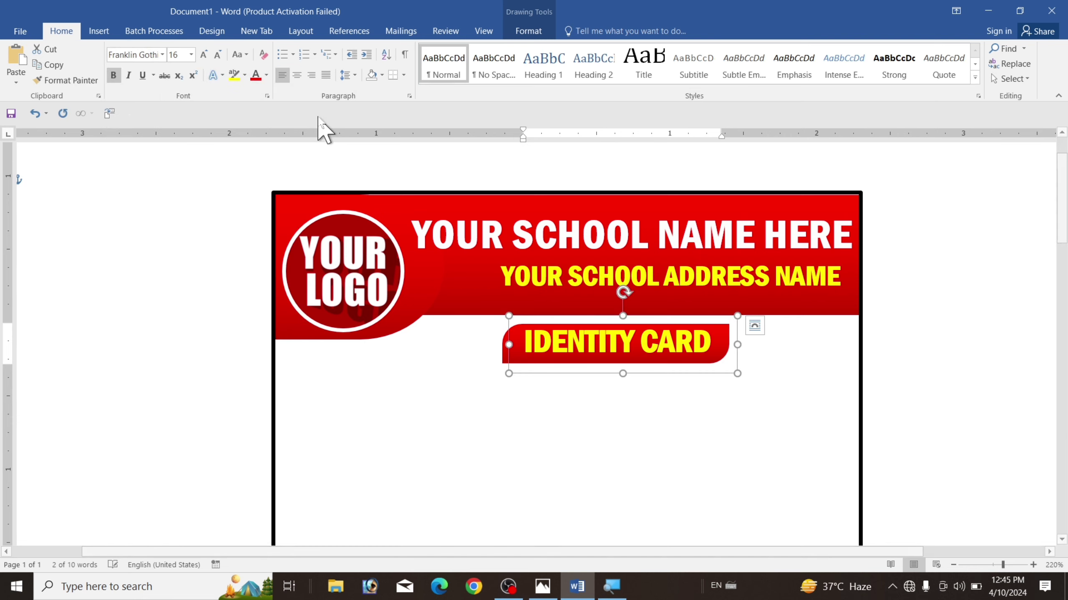
click(266, 75)
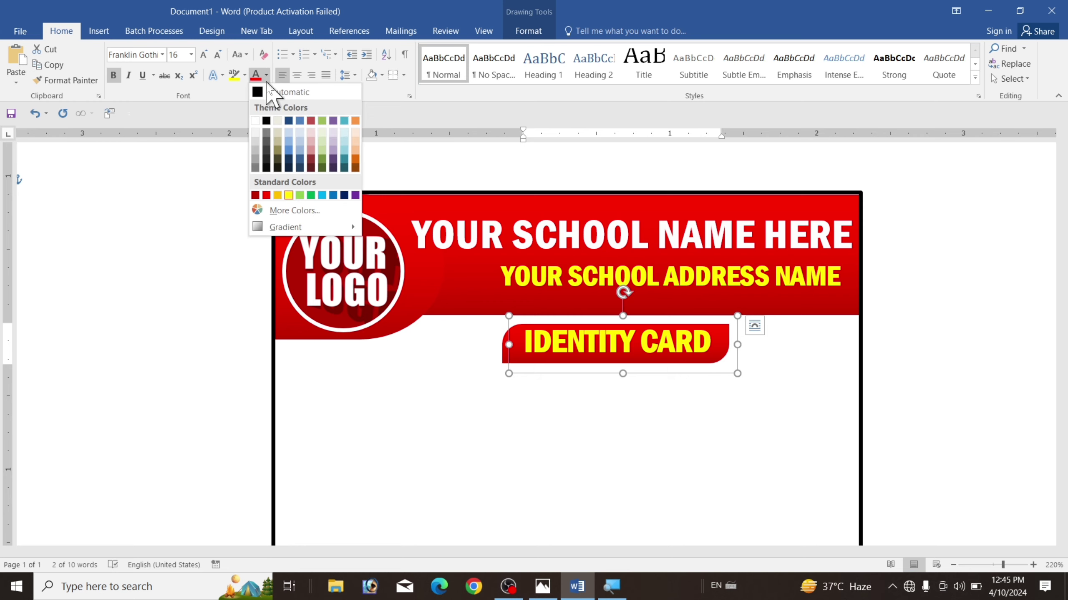
click(255, 121)
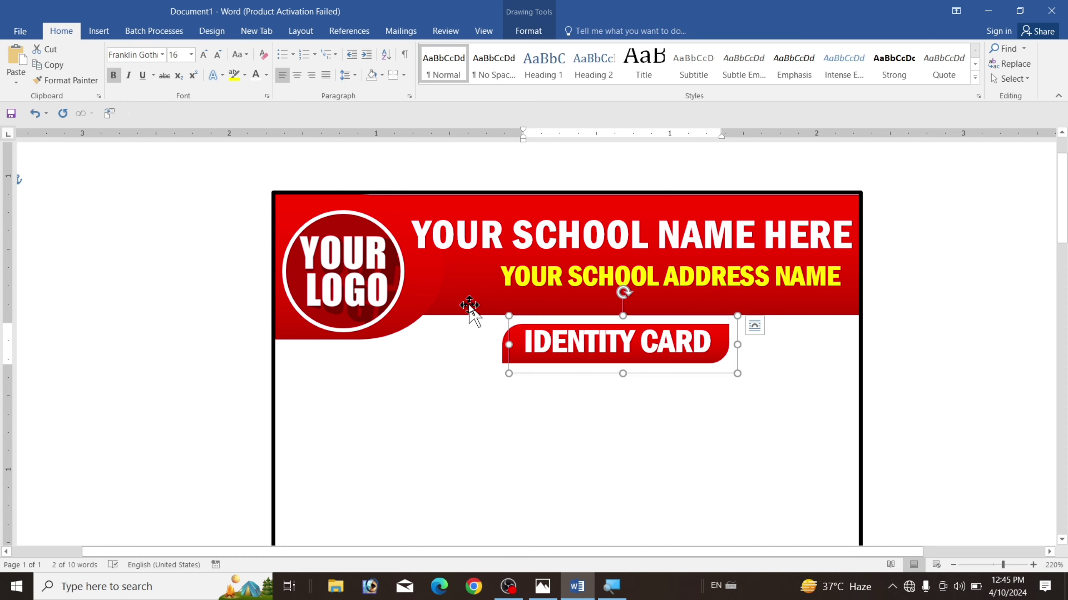
click(203, 55)
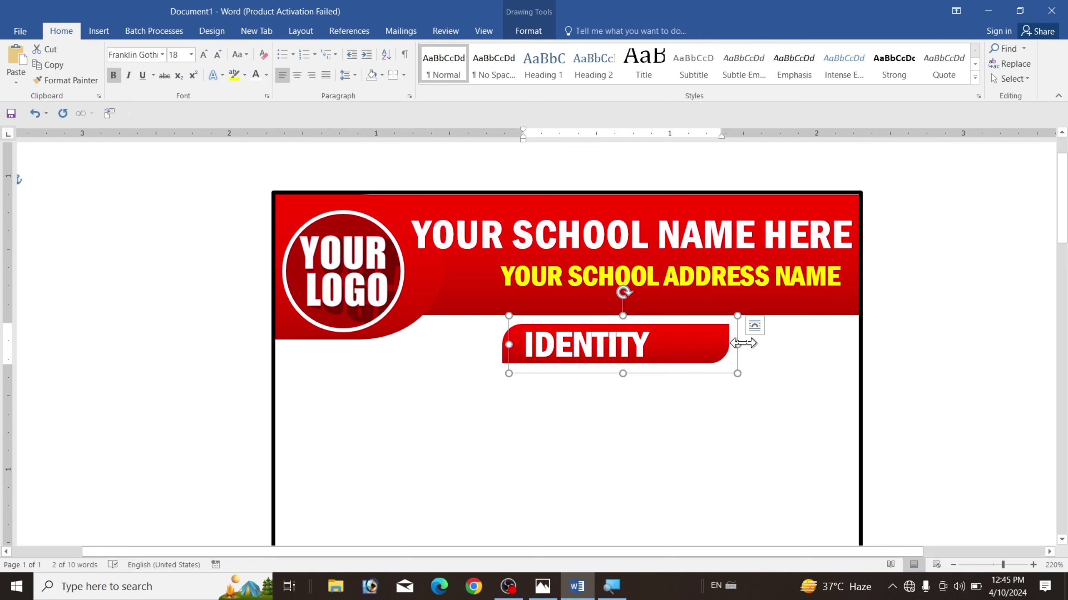
drag(741, 344, 763, 344)
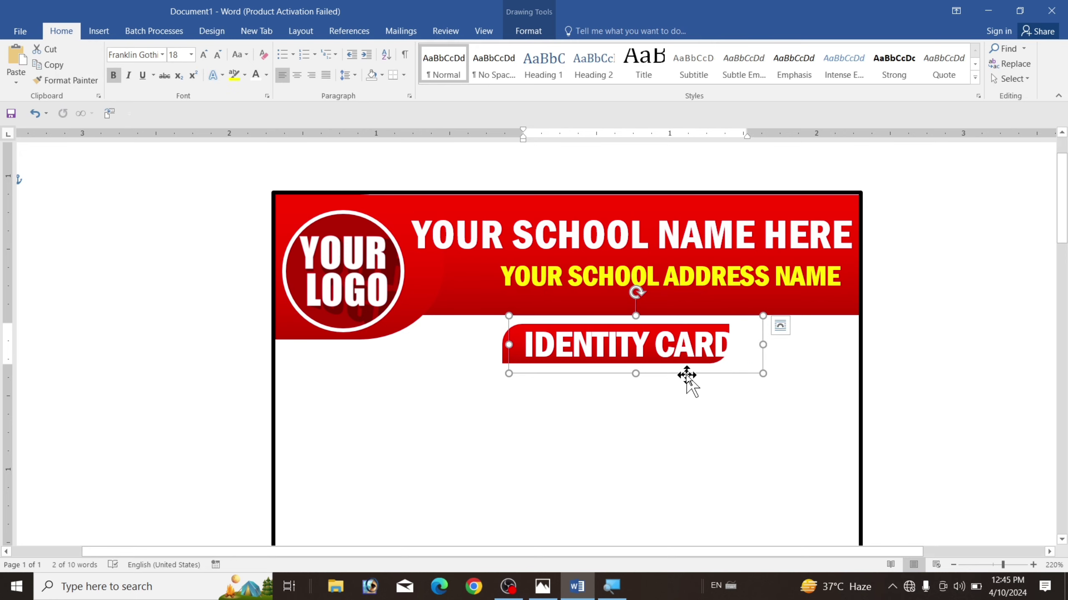
drag(687, 374, 674, 374)
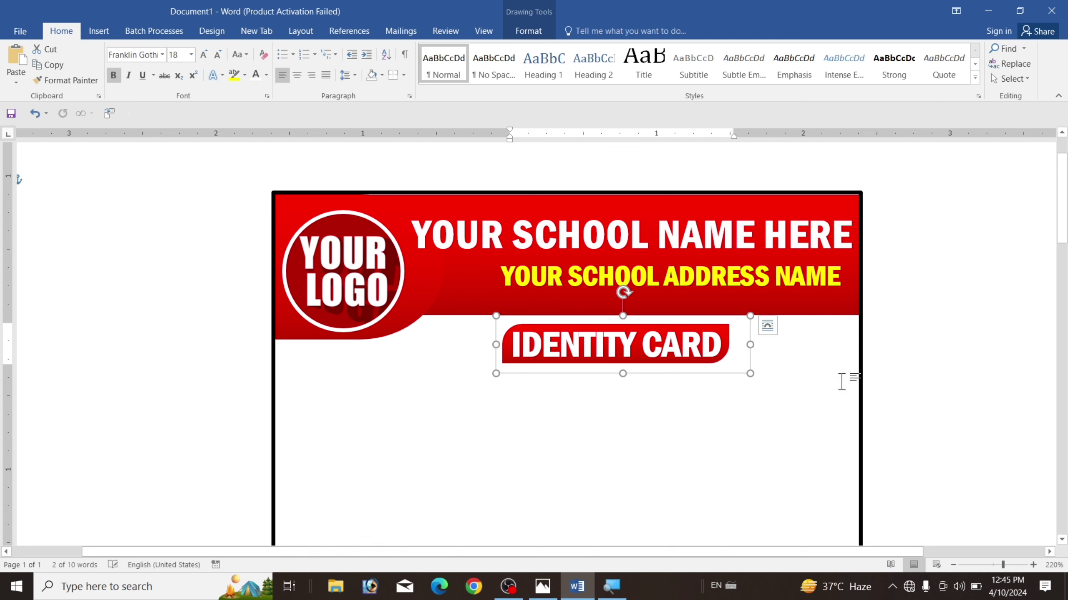
click(946, 381)
scroll(945, 381, down, 3)
Draw the photo frame rectangle below the logo and make its corners square.
scroll(946, 381, up, 3)
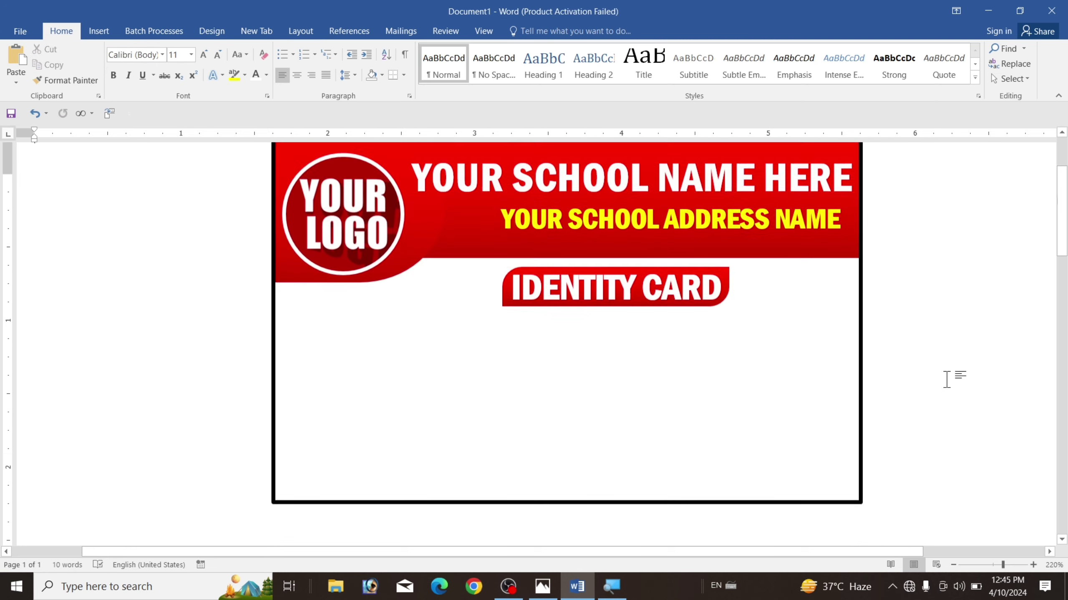
scroll(320, 324, down, 3)
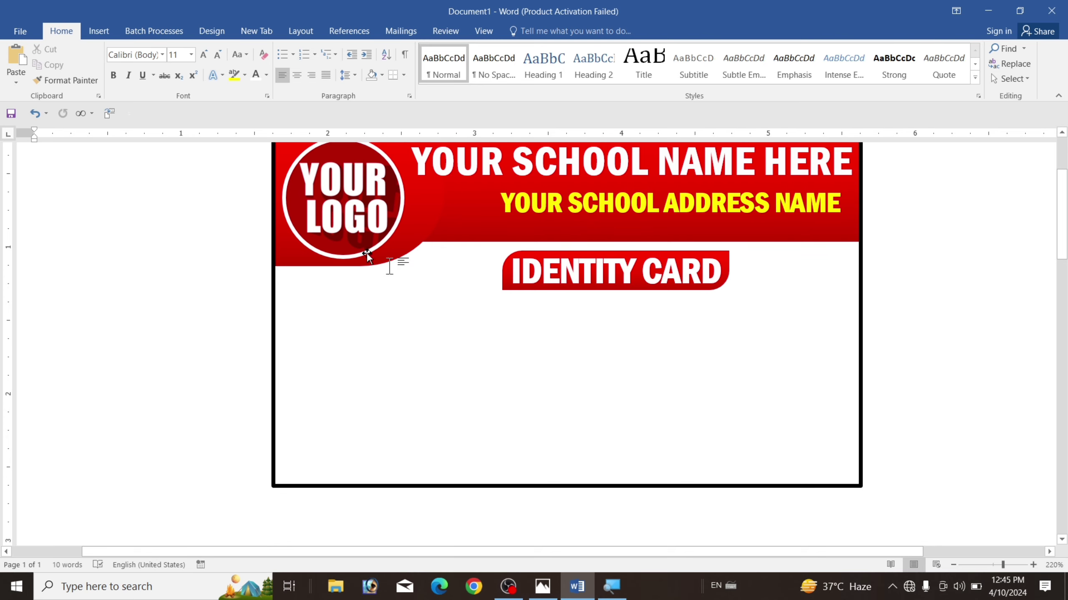
click(98, 31)
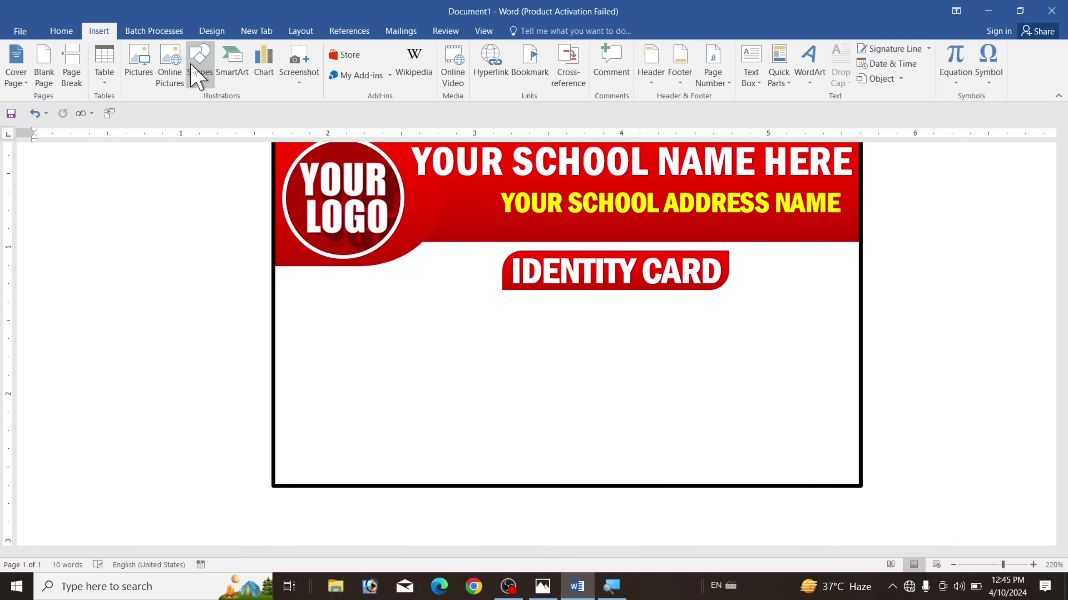
click(196, 76)
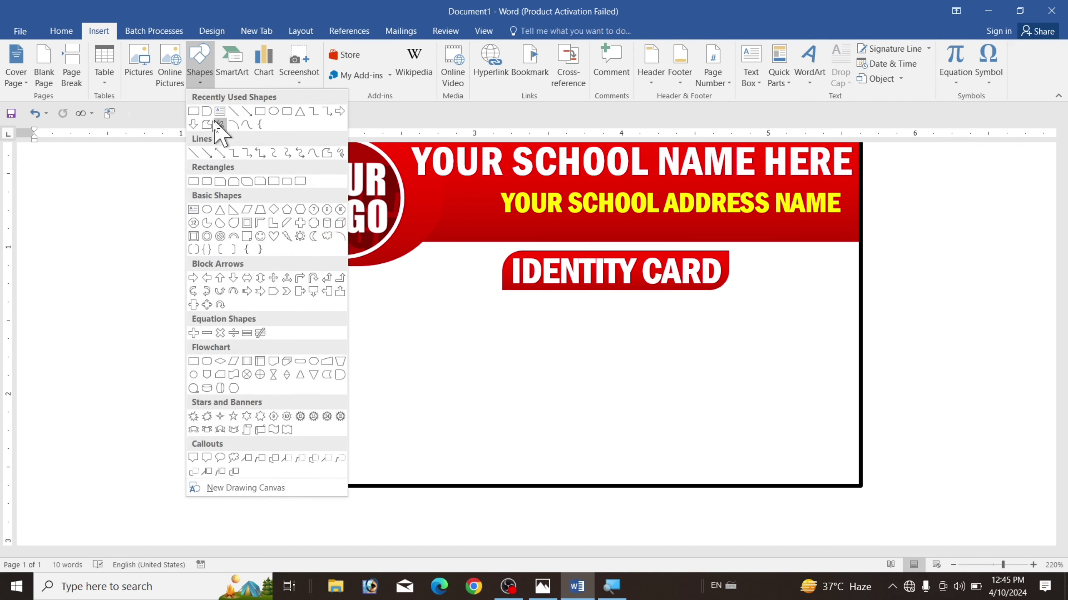
click(274, 181)
drag(303, 301, 430, 447)
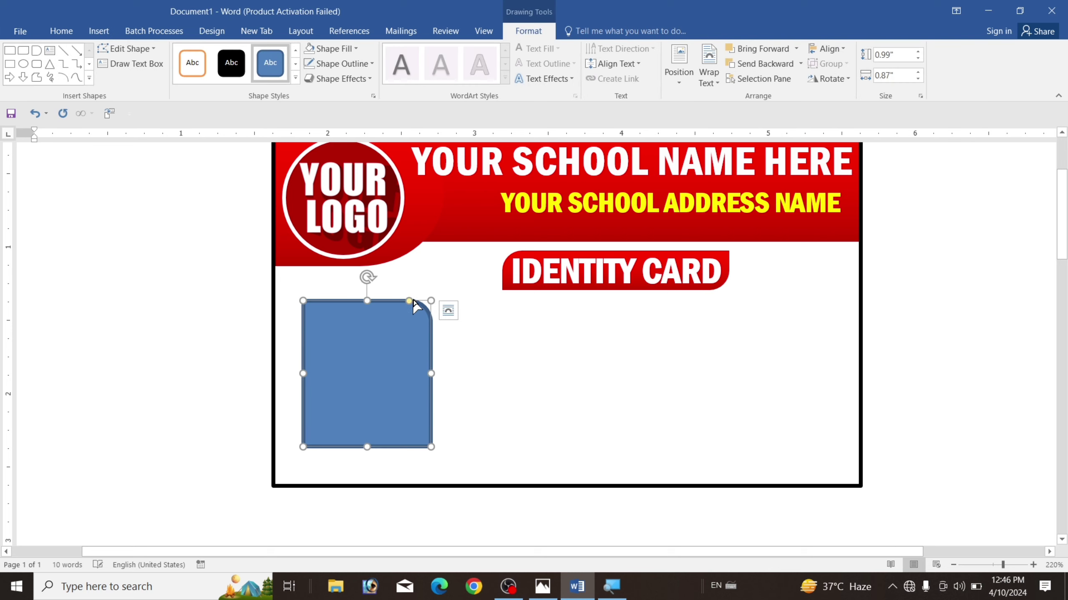
drag(410, 301, 438, 308)
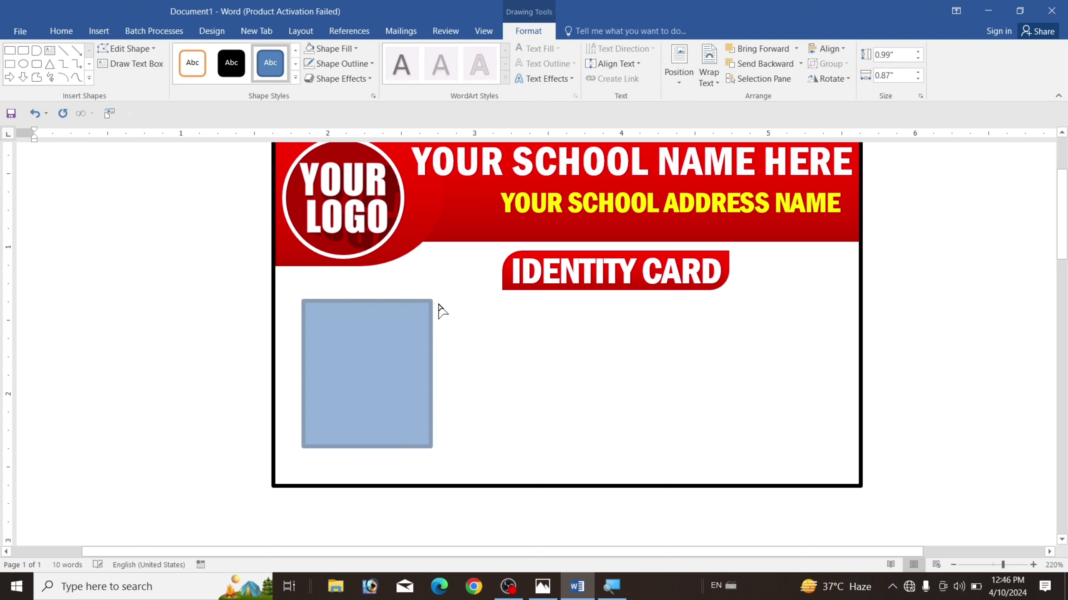
Give the photo frame a black outline, undoing a trial outline thickness change.
click(342, 63)
click(320, 97)
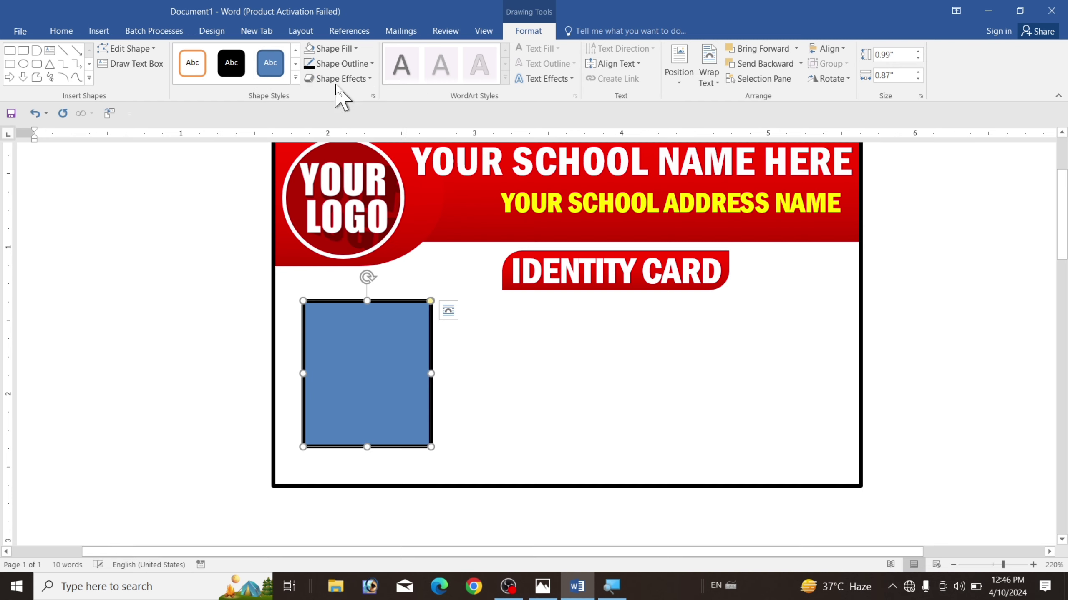
click(343, 64)
mouse_move(336, 215)
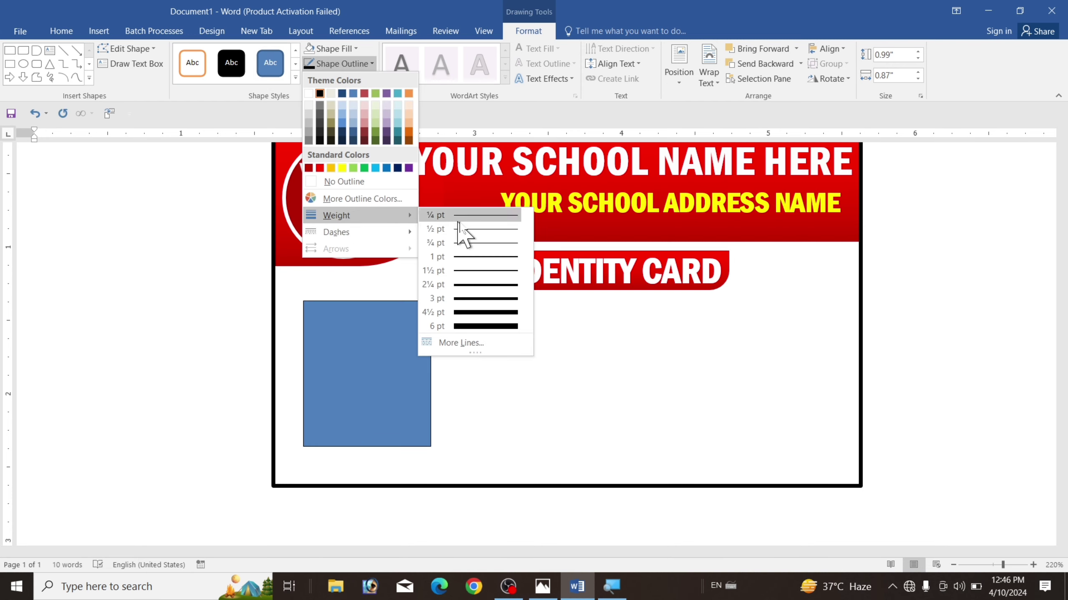
click(485, 243)
key(ctrl+z)
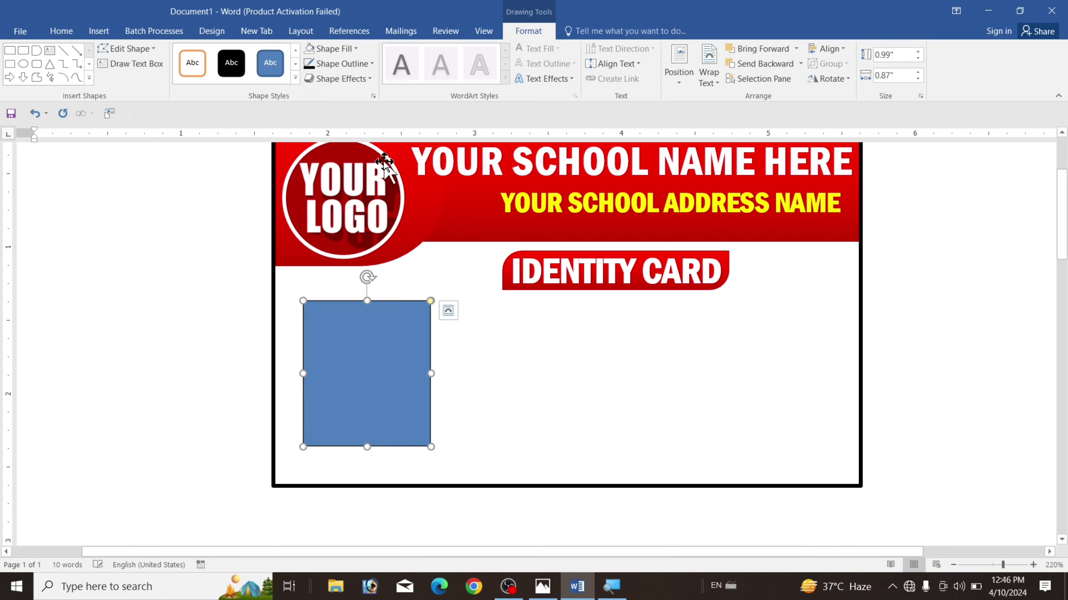
click(332, 48)
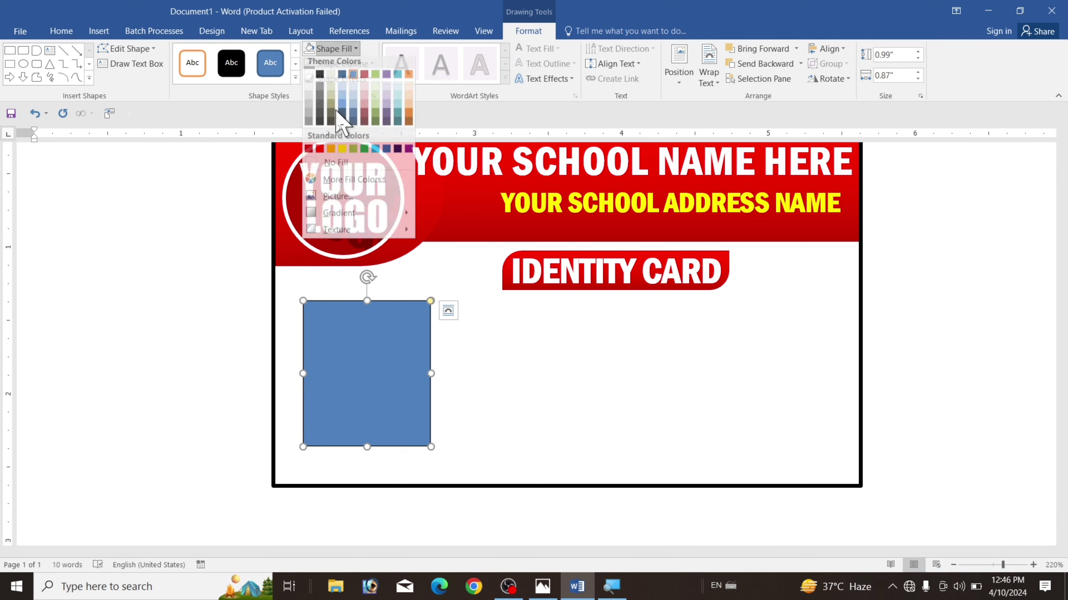
Fill the photo rectangle with the PGP_26_015 picture from Downloads.
click(334, 203)
click(533, 321)
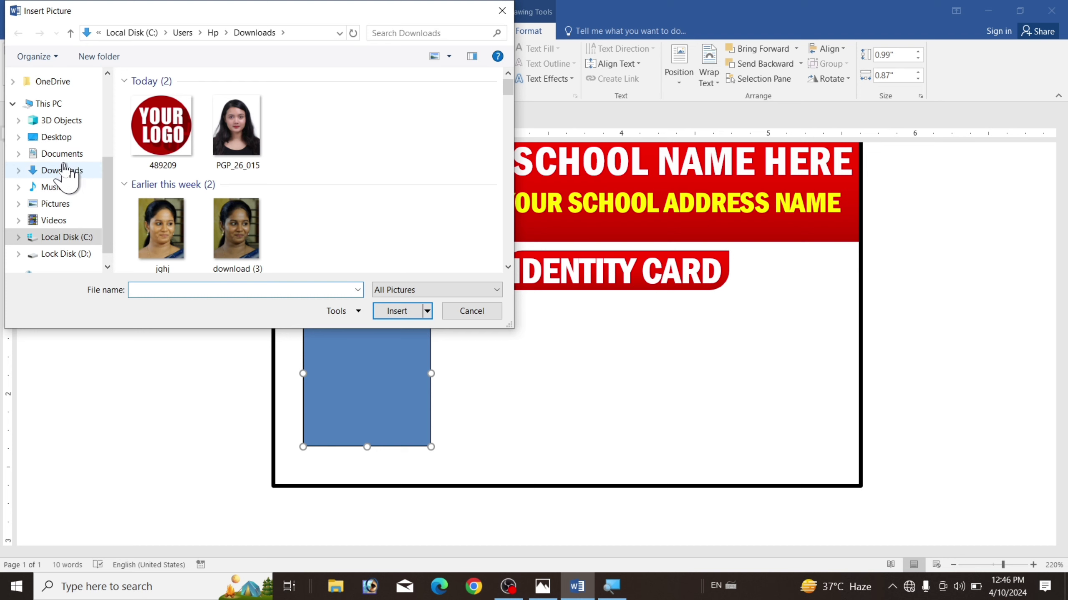
click(236, 135)
click(395, 313)
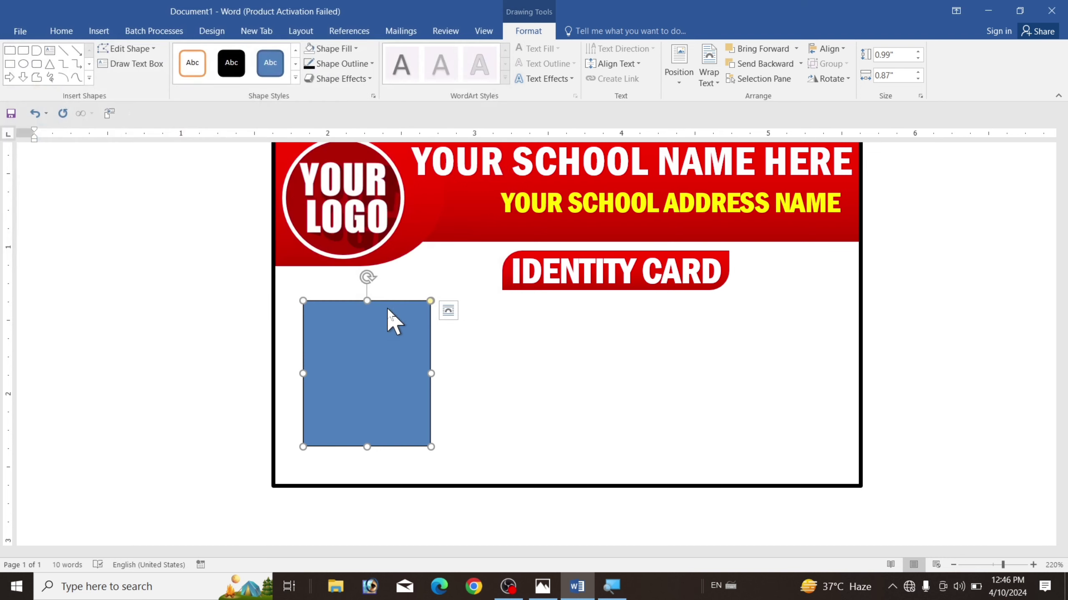
Resize the photo frame and nudge it up and left on the card's left side.
drag(430, 373, 424, 374)
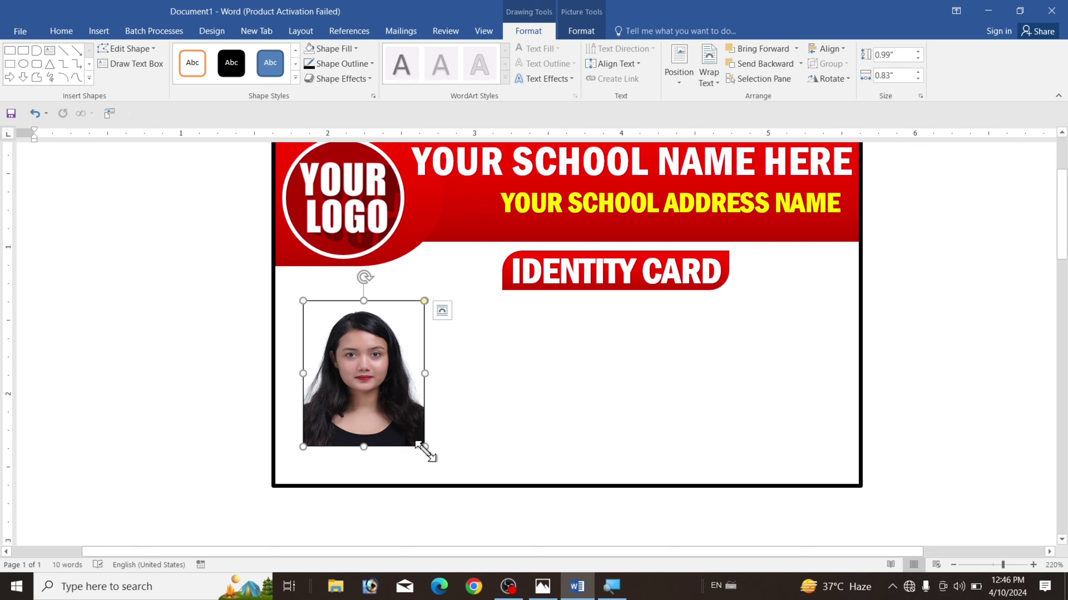
drag(424, 447, 433, 466)
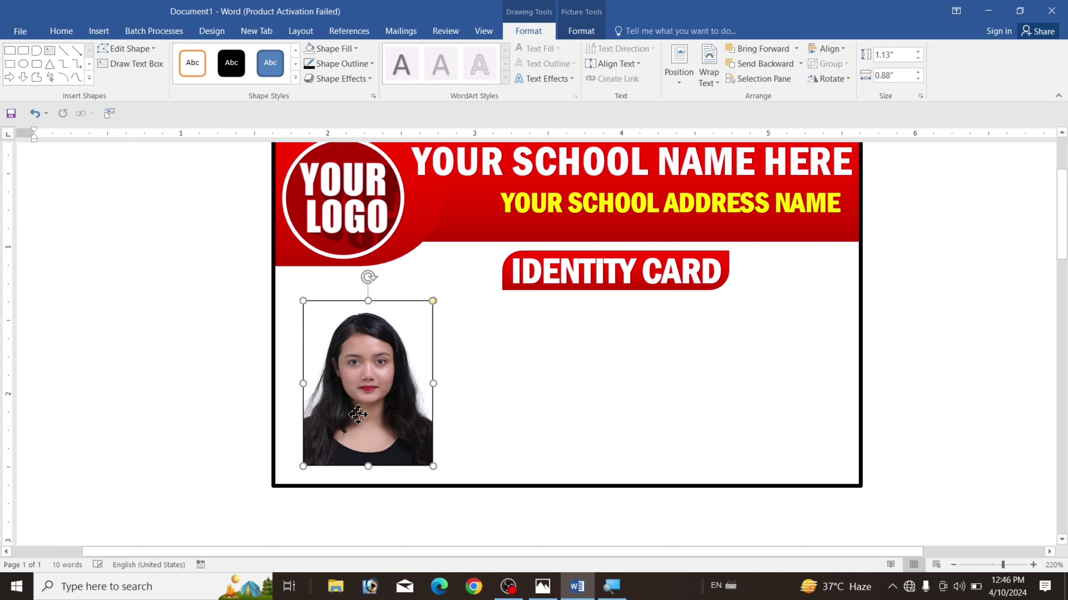
drag(358, 415, 347, 410)
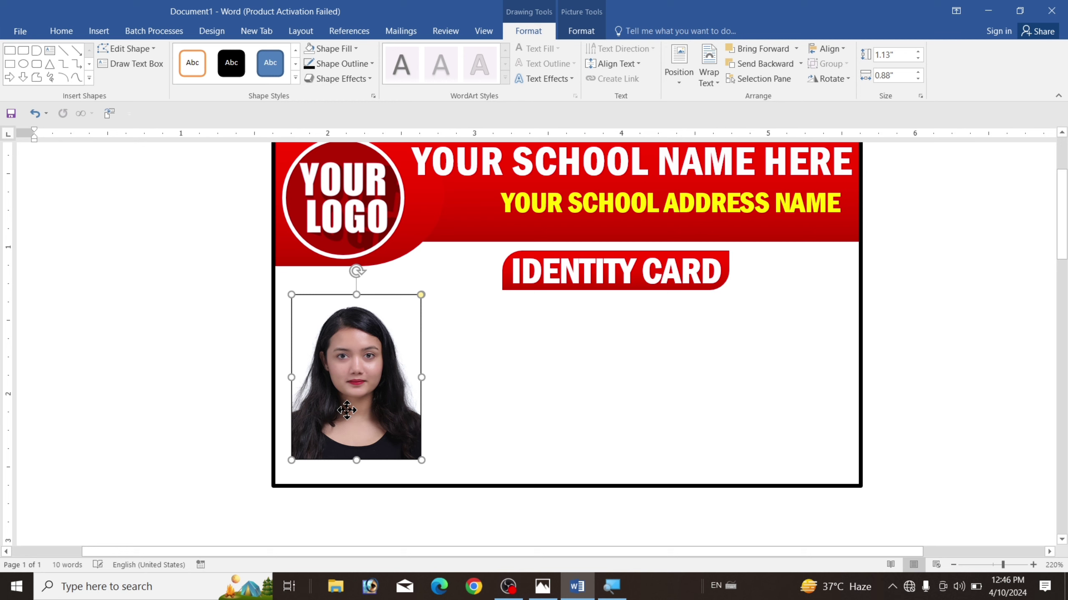
scroll(891, 359, up, 2)
click(891, 359)
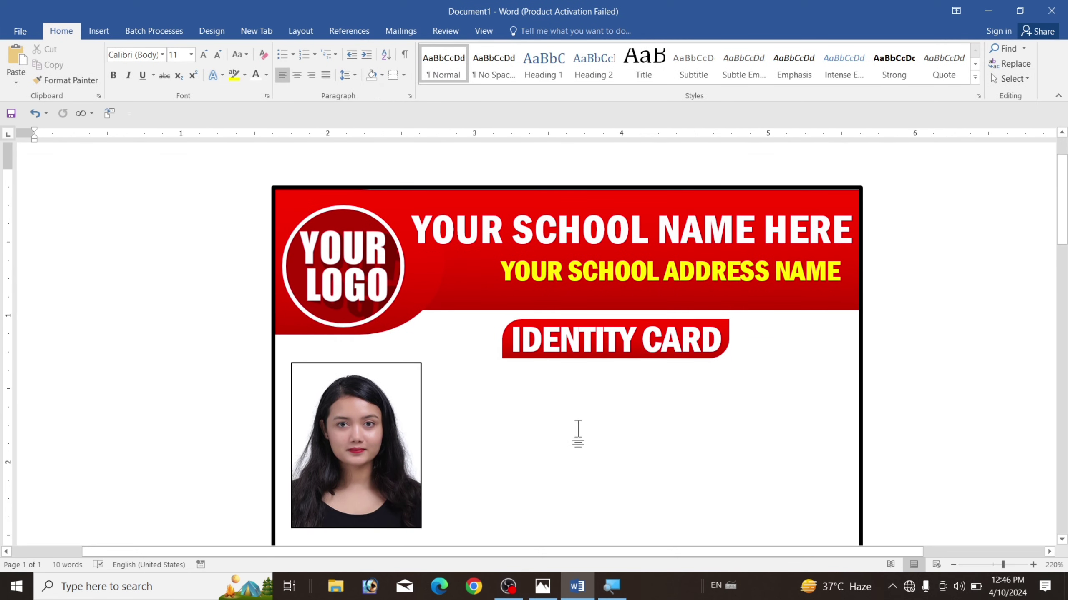
scroll(518, 404, down, 2)
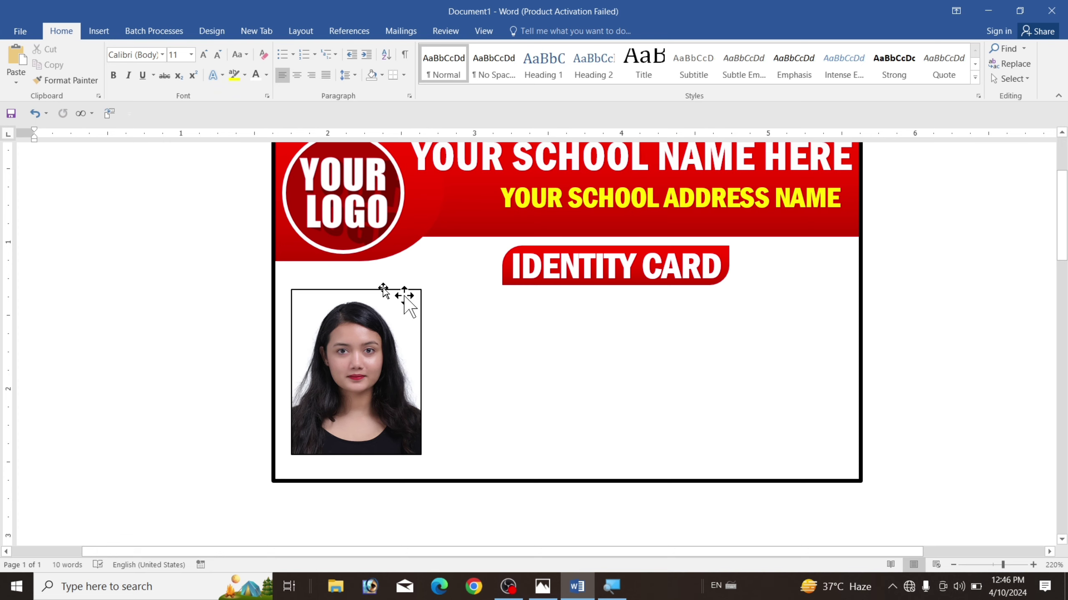
click(92, 35)
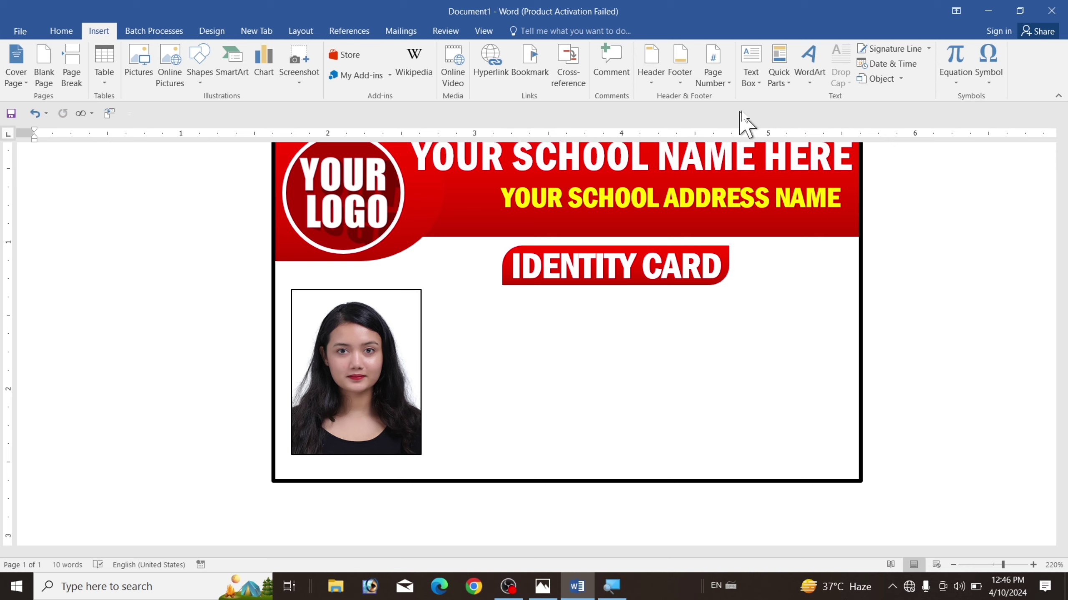
Add a Simple Text Box beside the photo, under the IDENTITY CARD label.
click(752, 63)
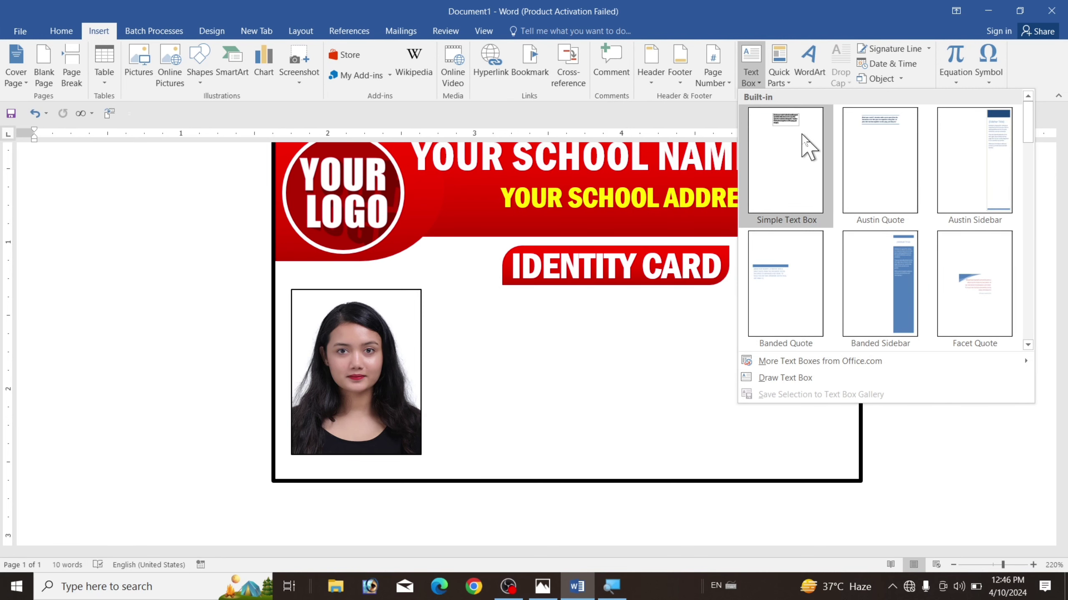
click(802, 135)
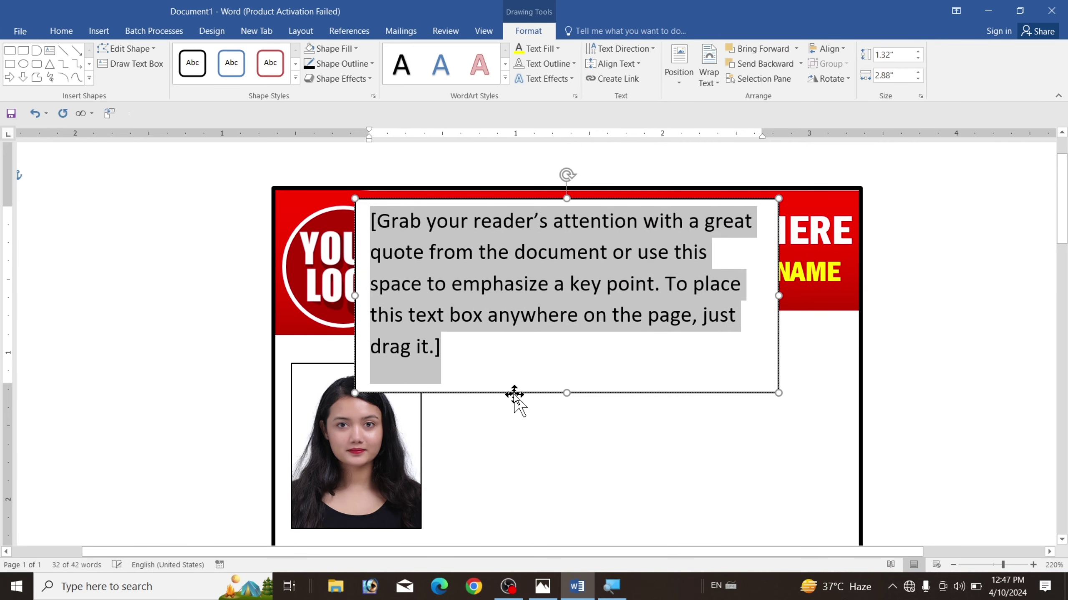
drag(512, 392, 596, 526)
scroll(613, 421, down, 3)
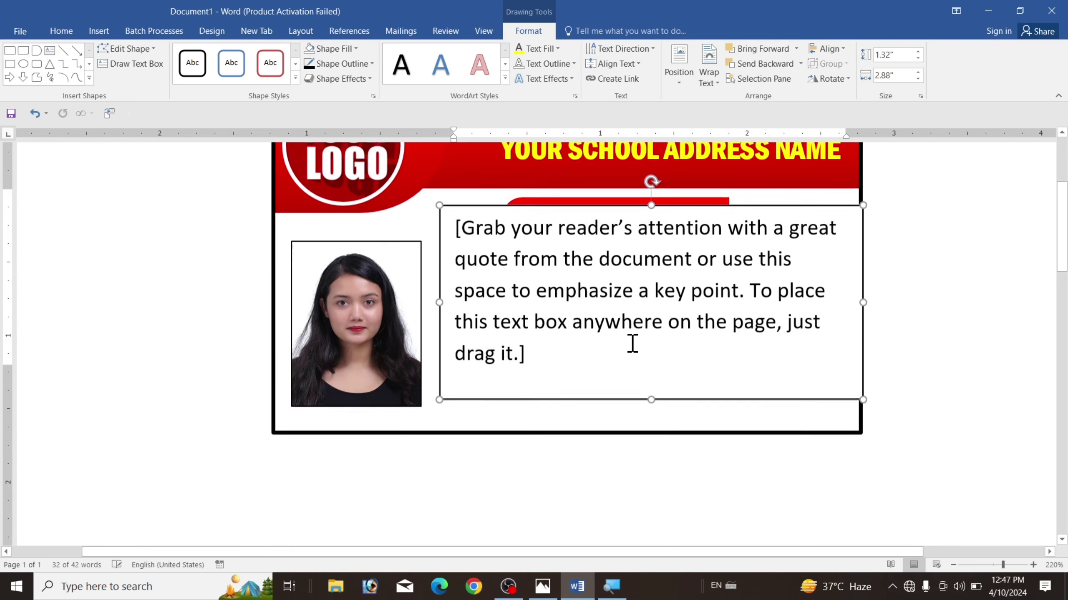
drag(590, 374, 584, 393)
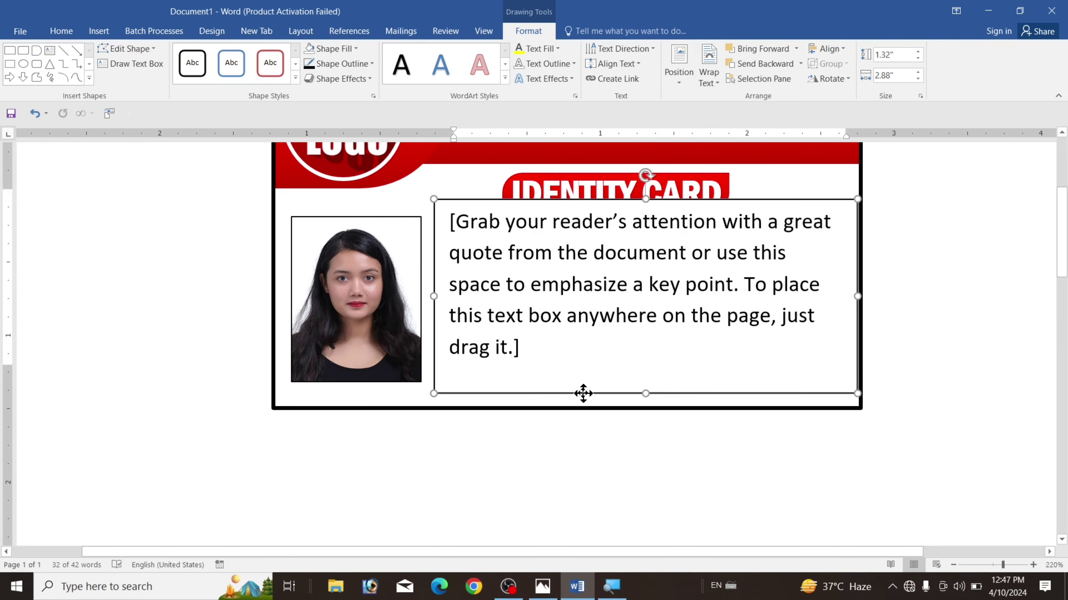
Replace the placeholder with the student details, starting with the Name line.
click(452, 221)
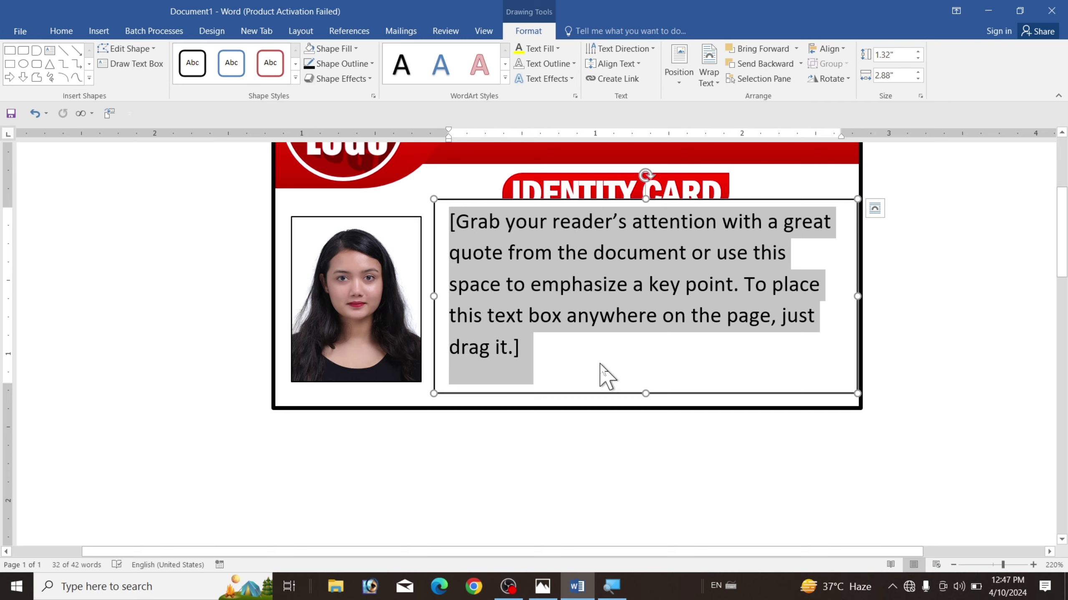
text(Name)
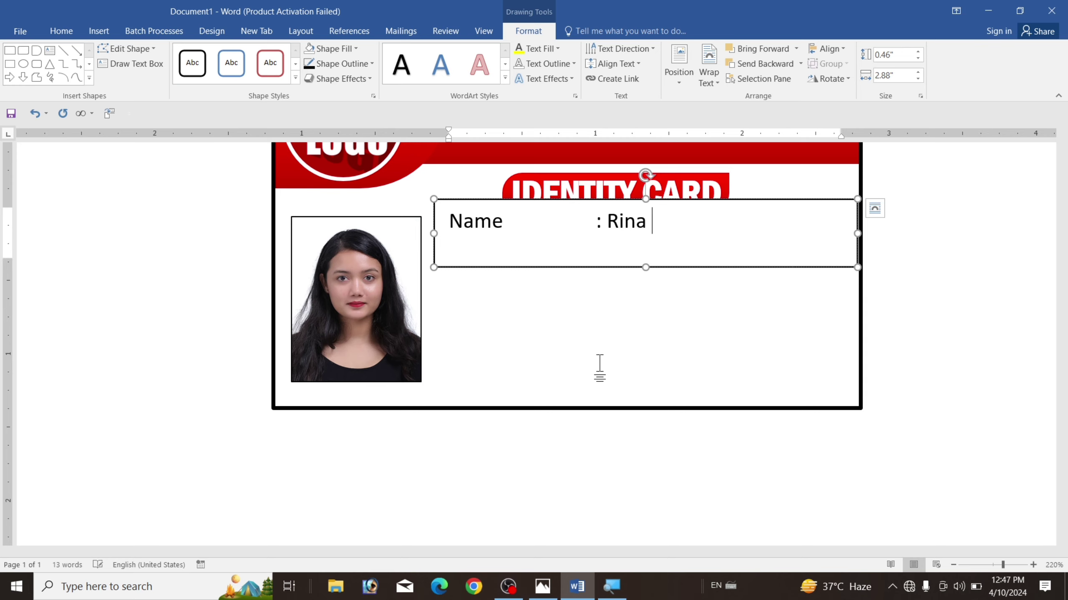
text(Kumar)
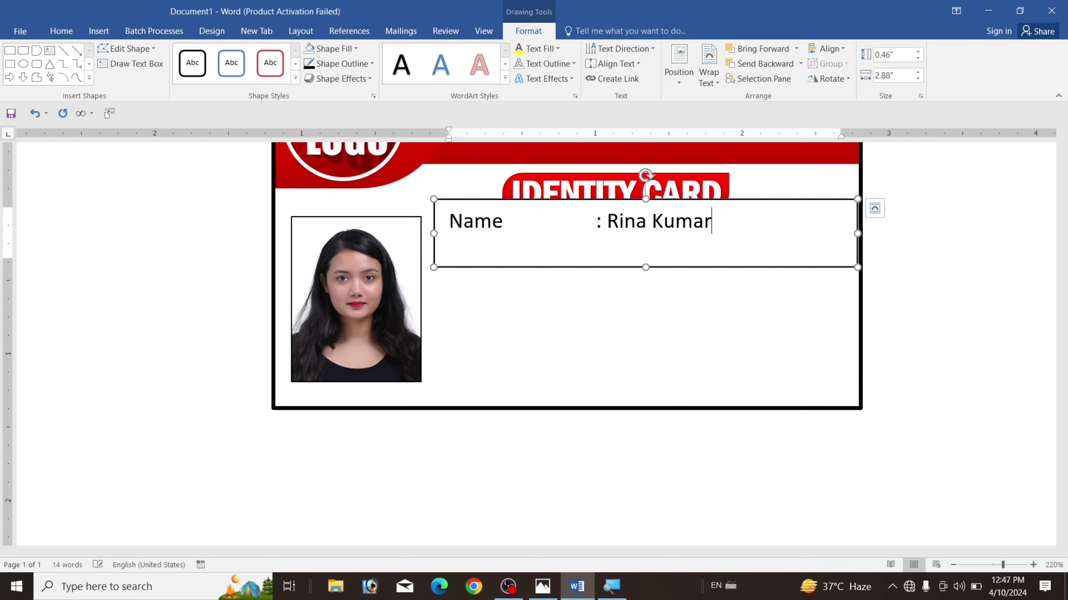
key(Return)
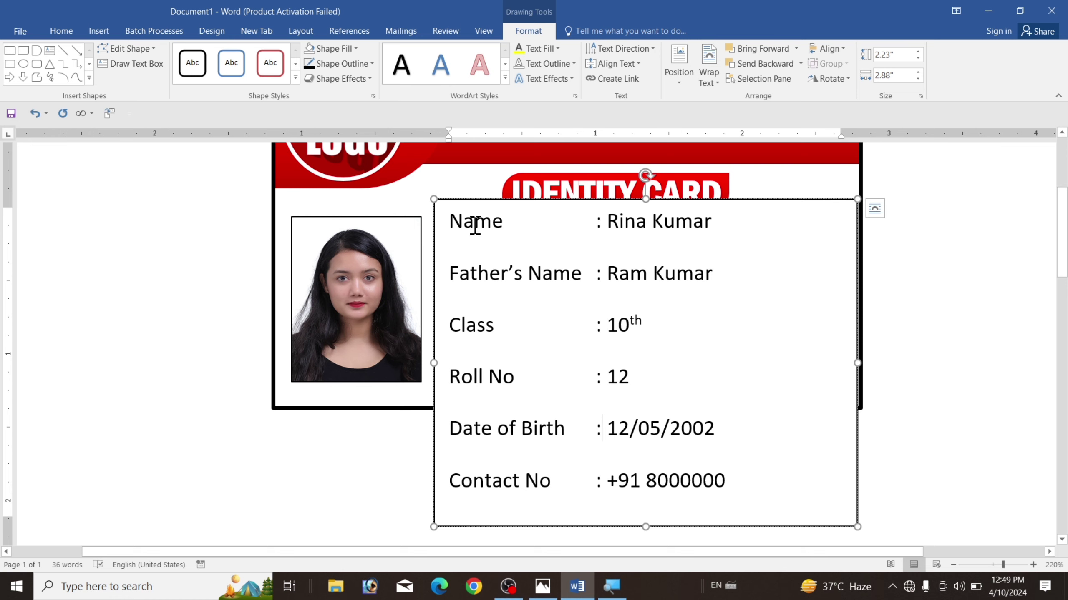
Set the six detail lines to 1.0 spacing with no space after paragraphs.
mouse_move(450, 221)
mouse_down()
mouse_move(655, 374)
mouse_move(786, 506)
mouse_up()
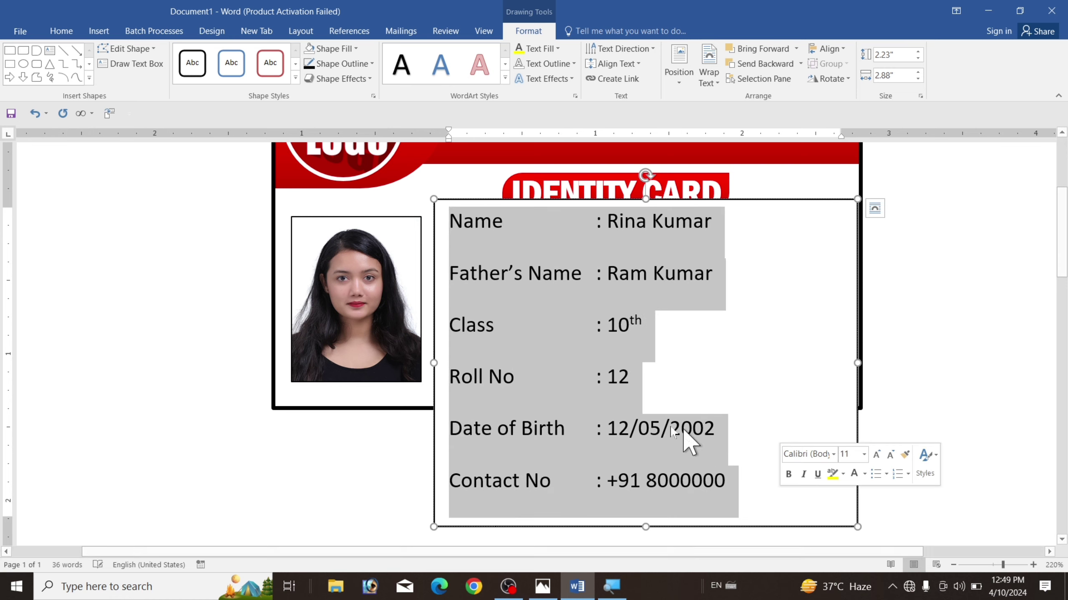
click(60, 31)
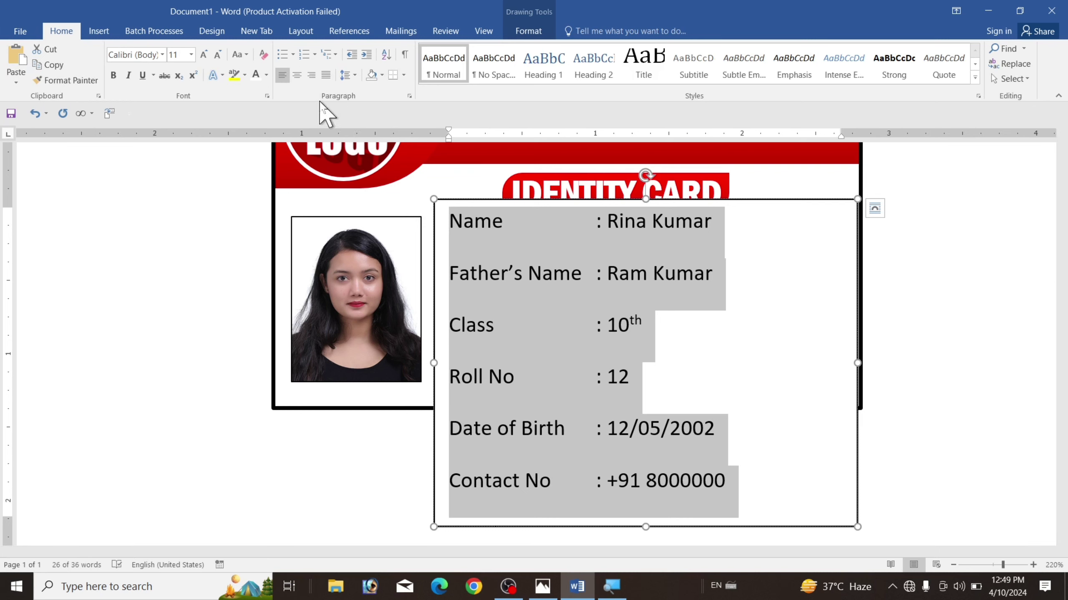
click(354, 74)
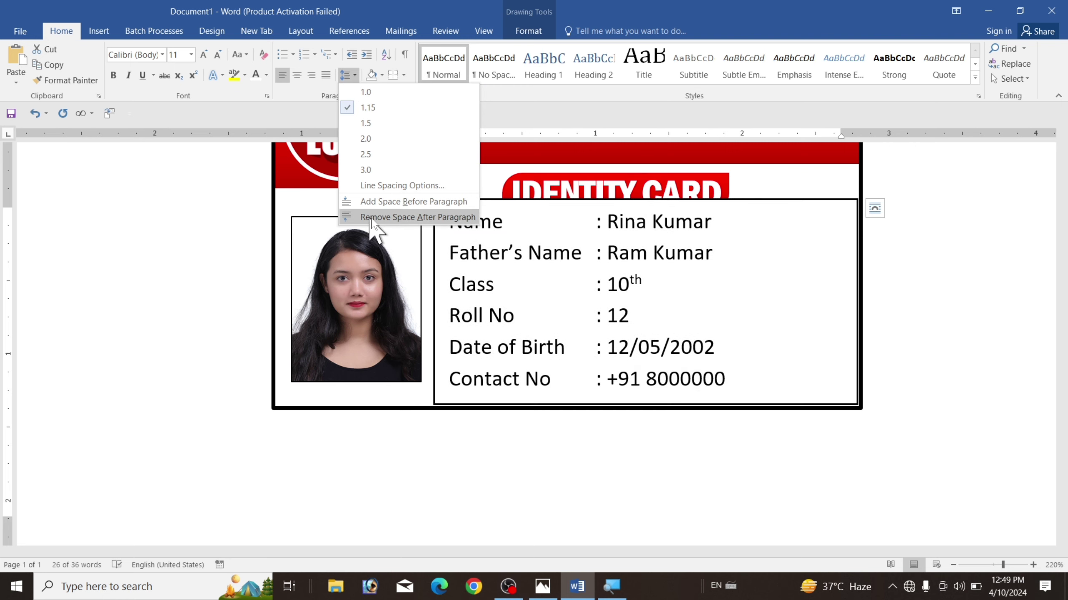
click(390, 217)
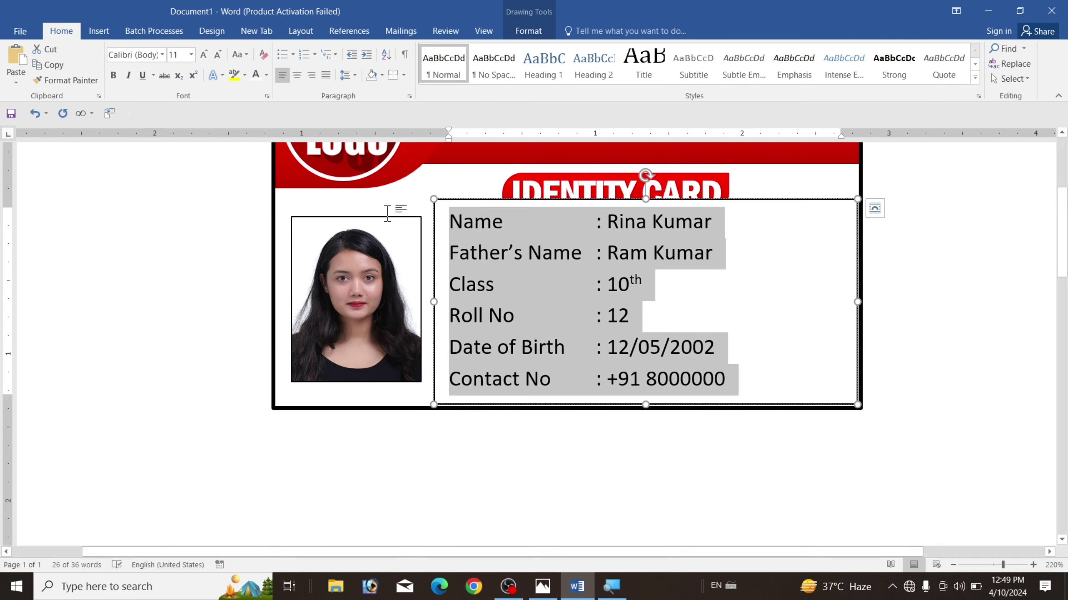
click(353, 75)
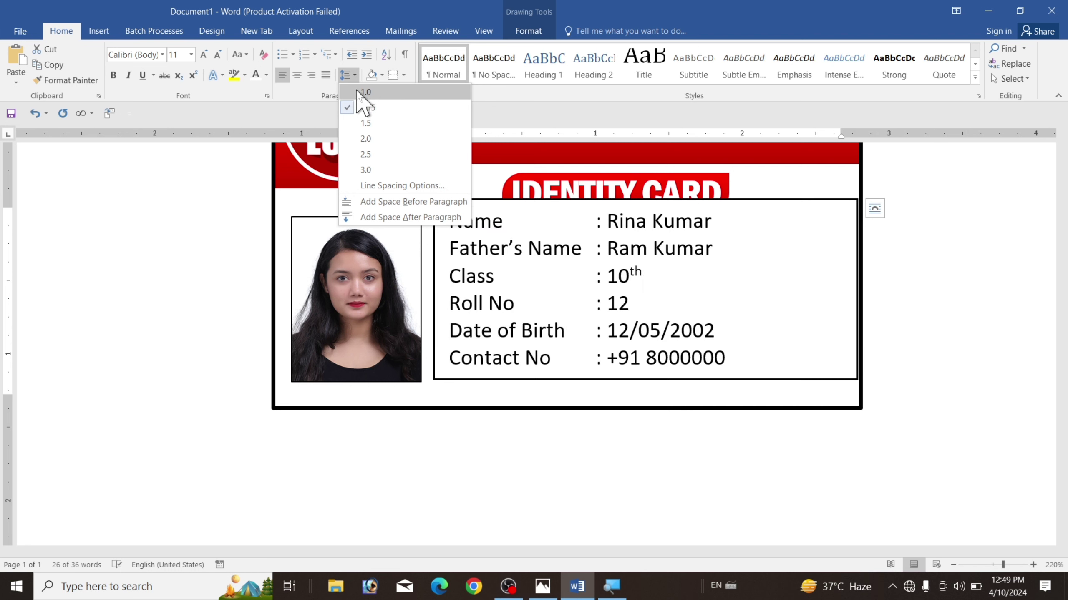
click(406, 92)
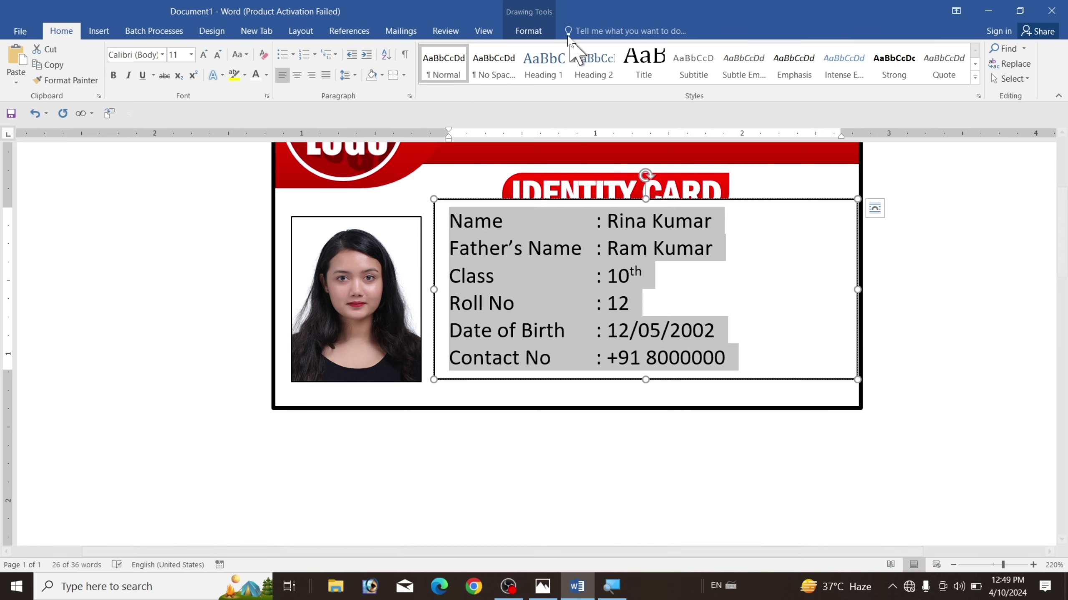
Give the details text box no outline and no fill, then nudge it down and right.
click(527, 33)
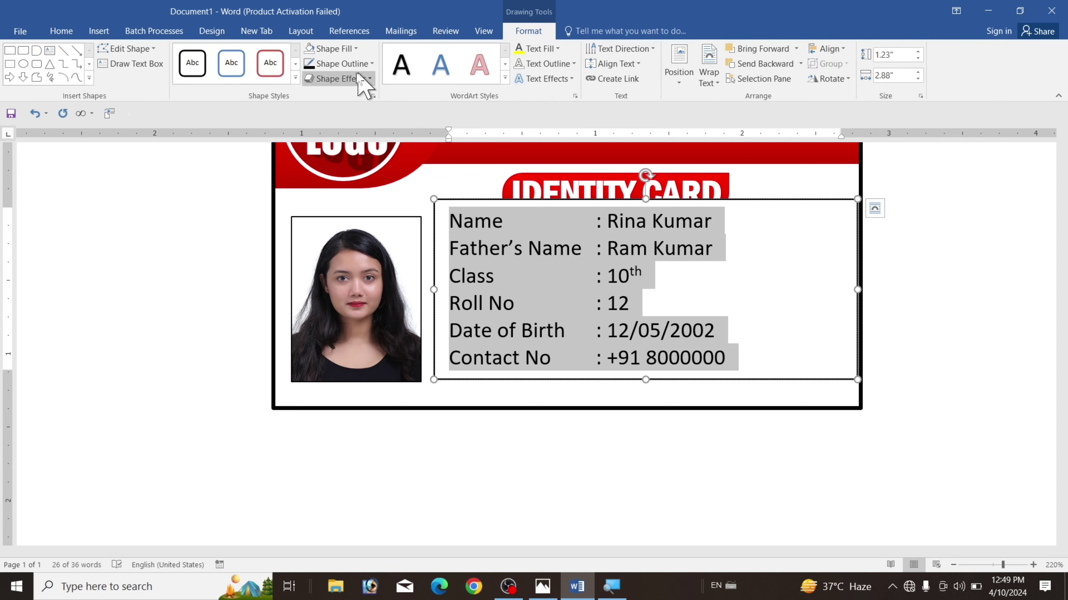
click(338, 64)
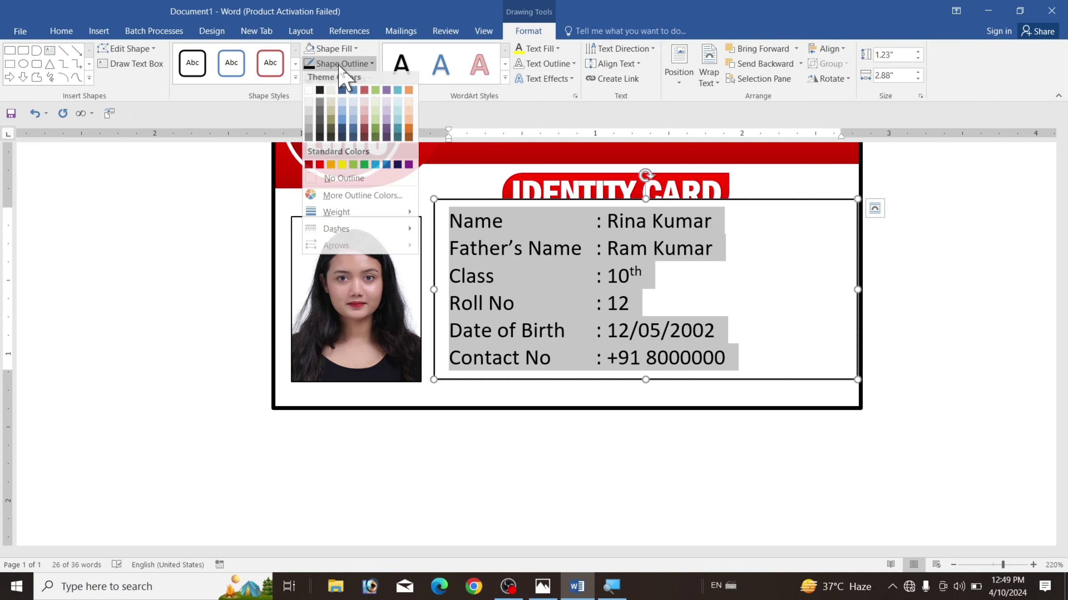
click(347, 184)
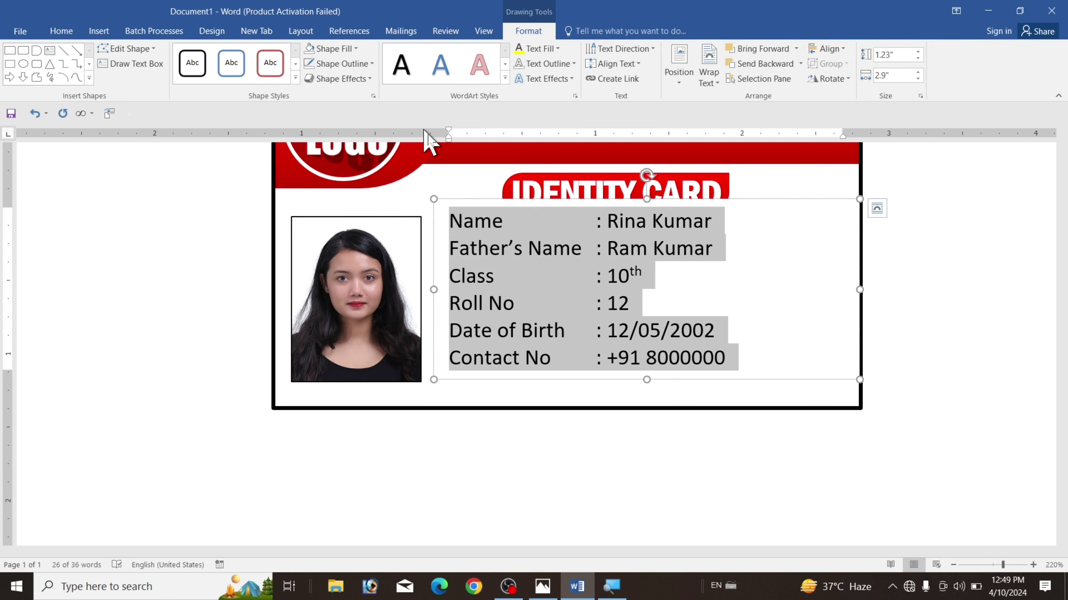
click(338, 63)
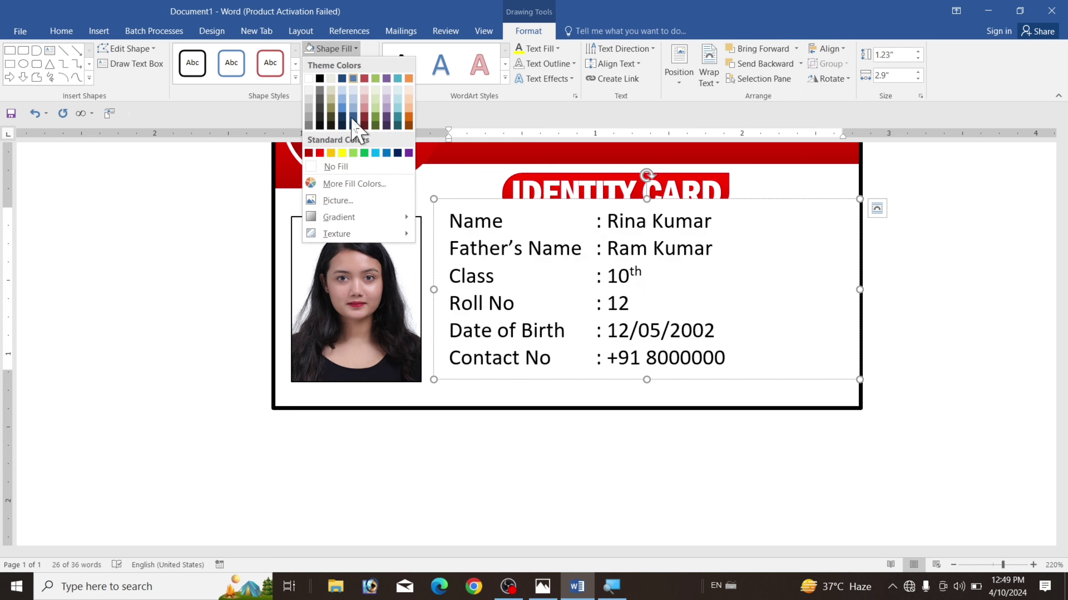
click(352, 176)
click(591, 273)
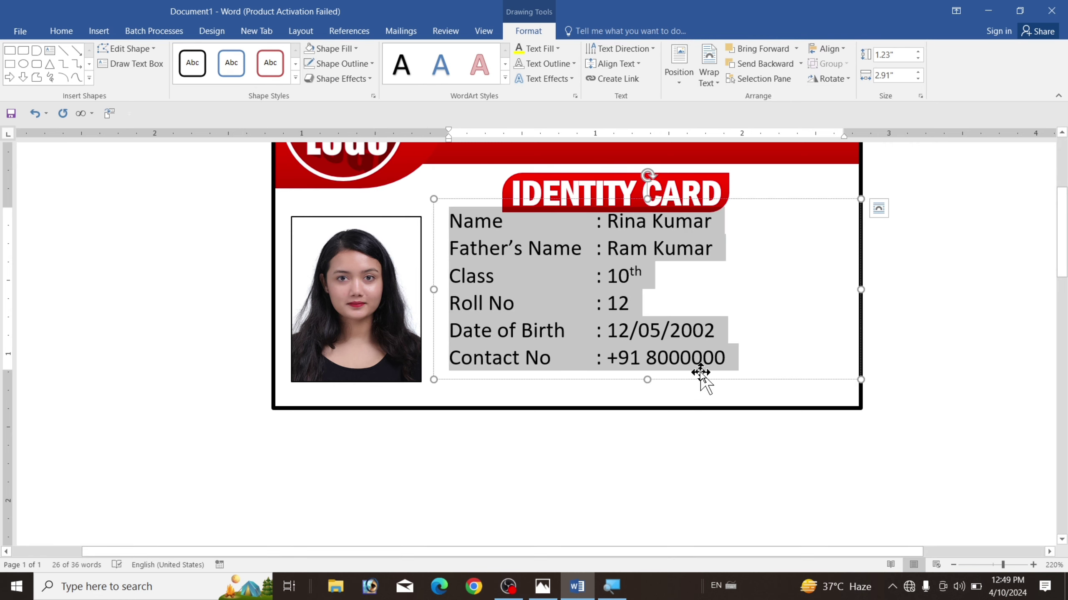
drag(699, 380, 707, 390)
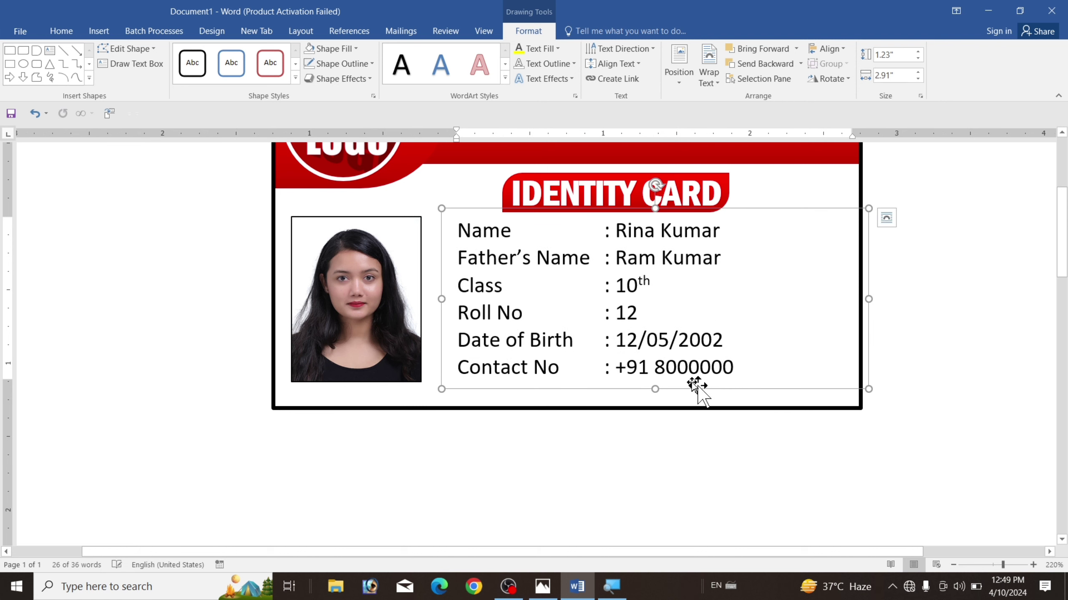
Make the details bold Aparajita and shift the details box and photo slightly right.
click(53, 34)
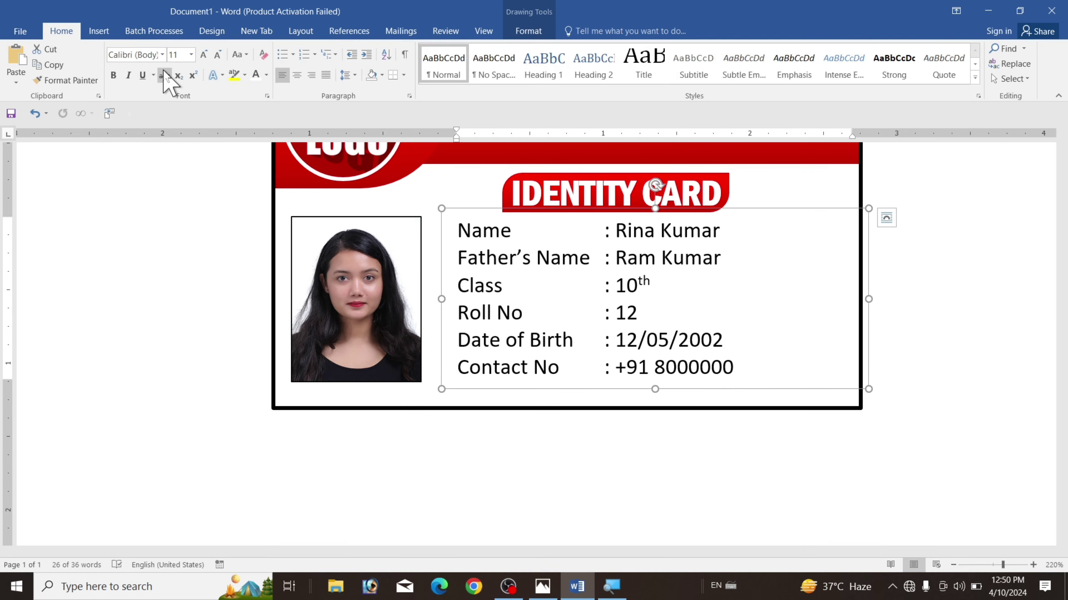
click(162, 55)
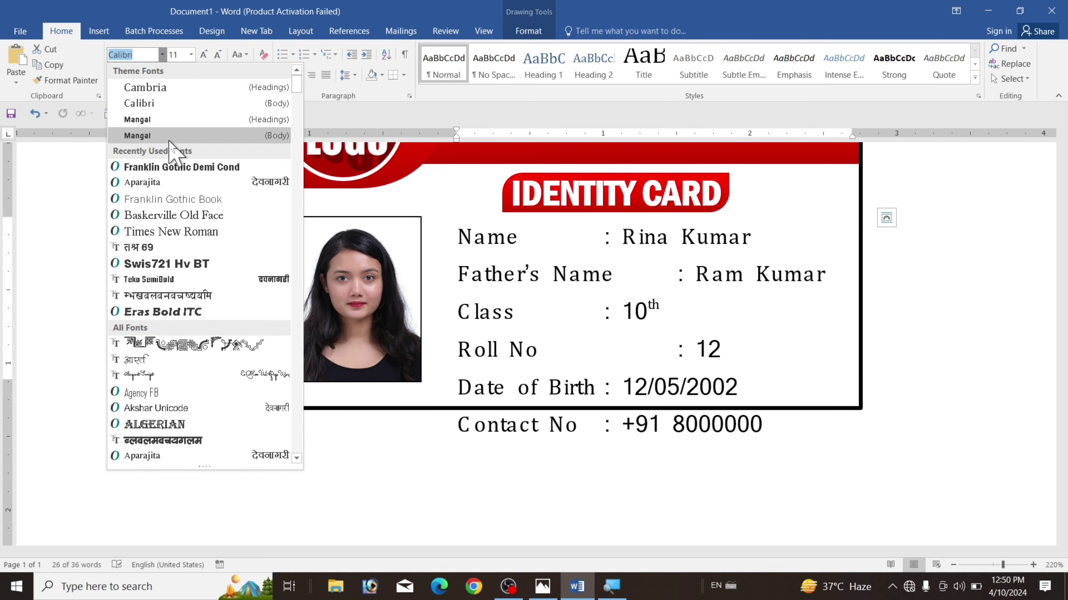
click(169, 185)
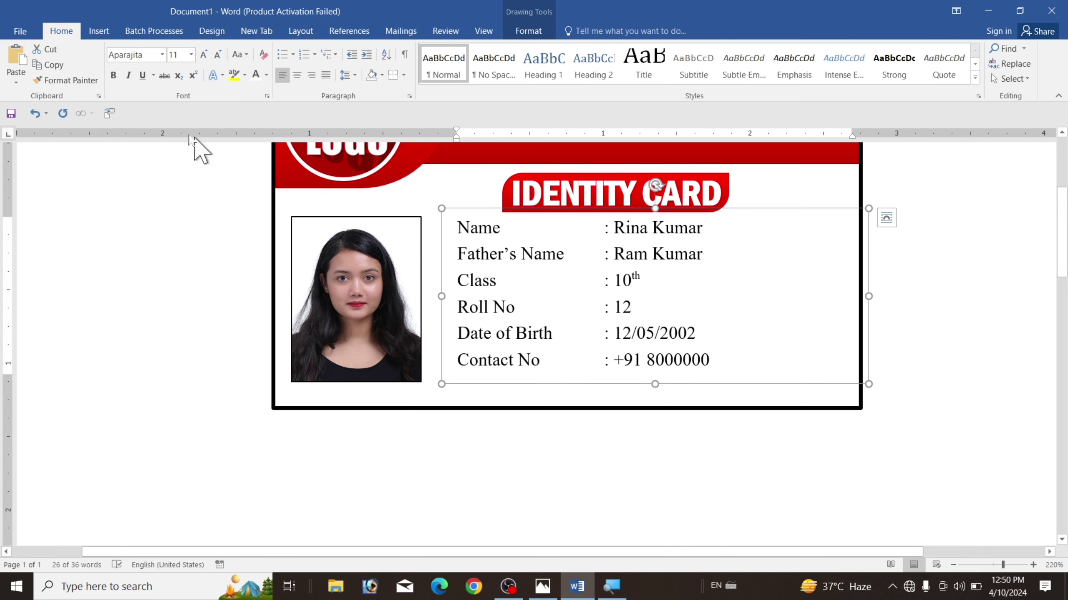
click(113, 76)
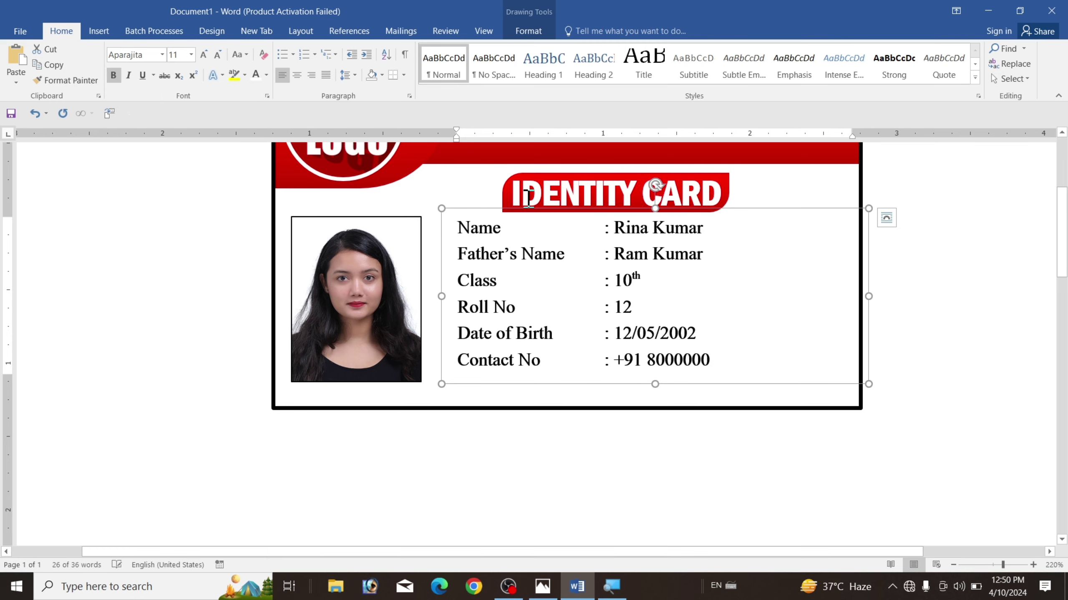
drag(701, 381, 741, 383)
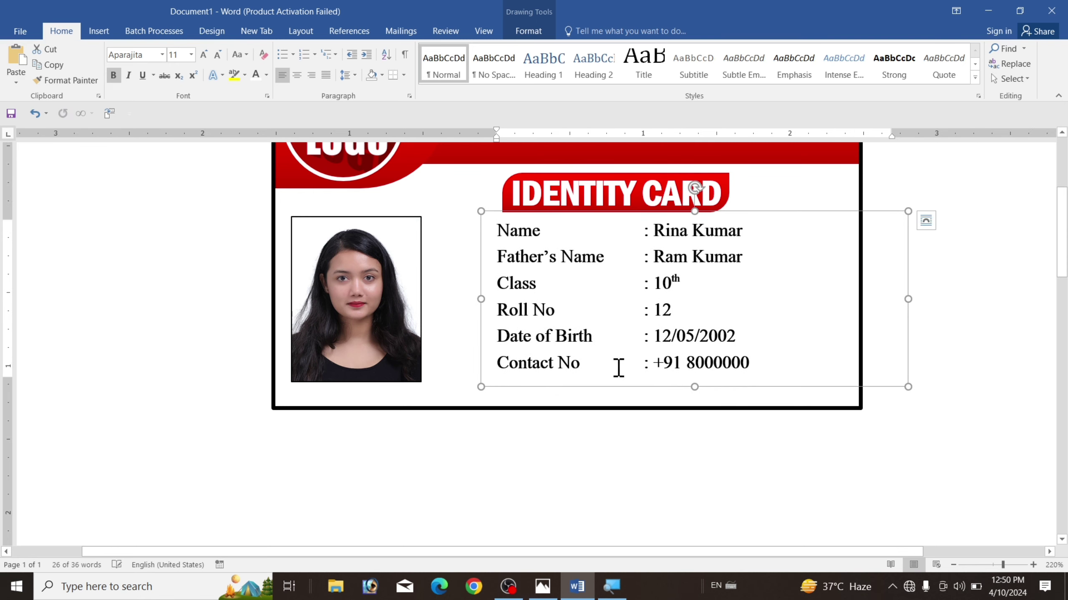
drag(320, 284, 333, 286)
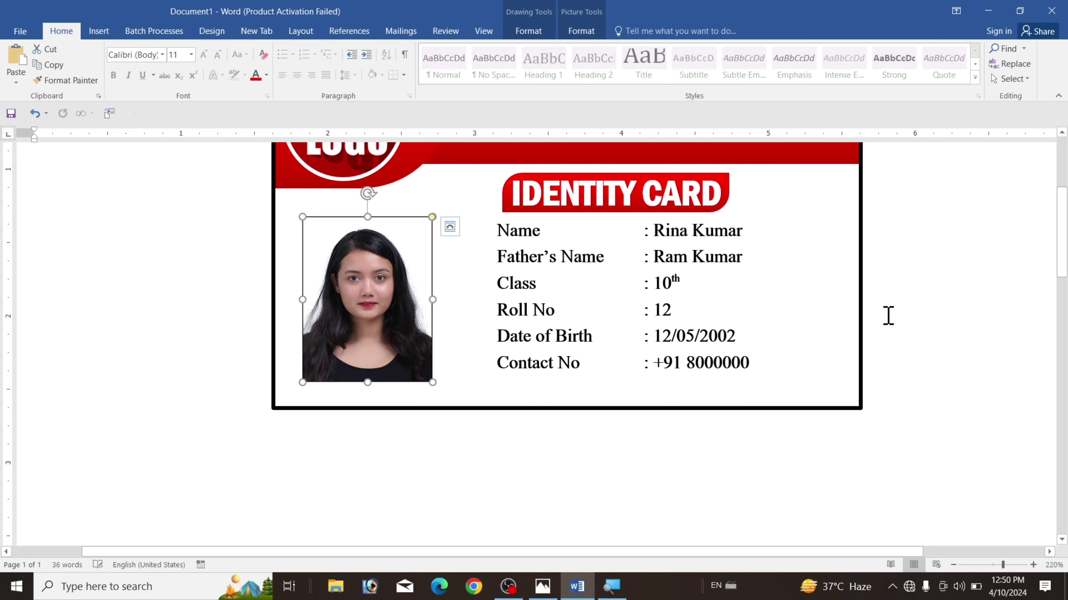
click(921, 304)
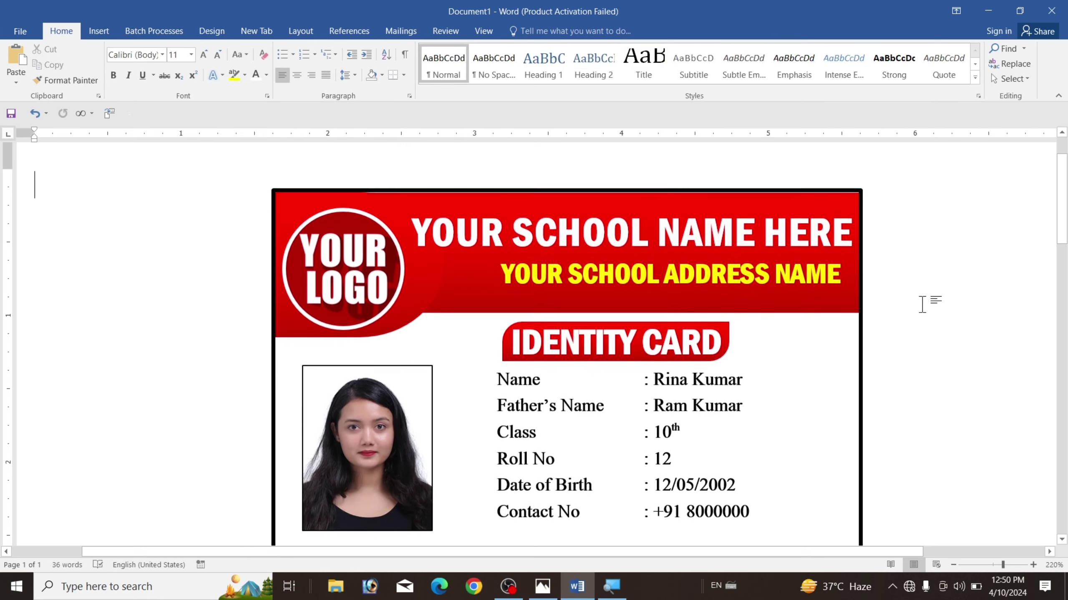
scroll(879, 299, down, 2)
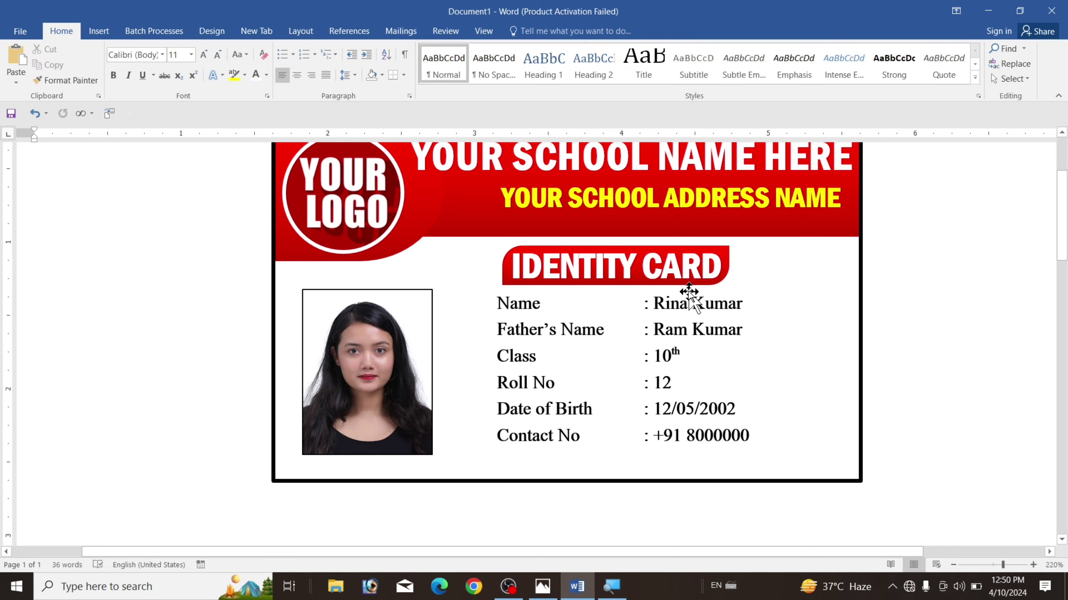
scroll(689, 295, down, 1)
scroll(689, 294, down, 3)
scroll(690, 294, down, 1)
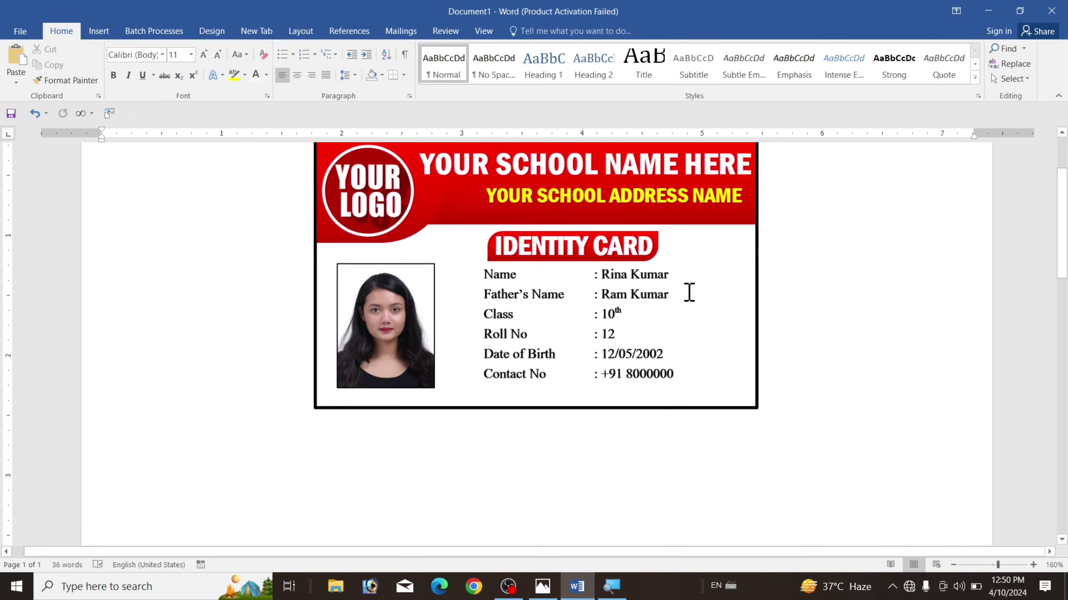
scroll(690, 295, down, 1)
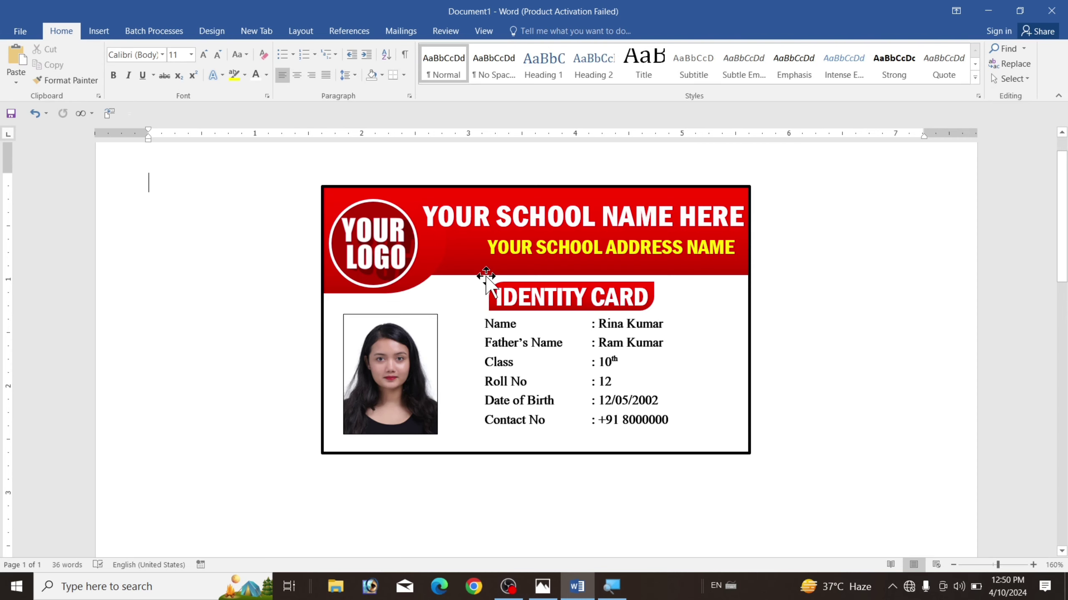
Increase the student details font size from 12 to 14.
click(526, 399)
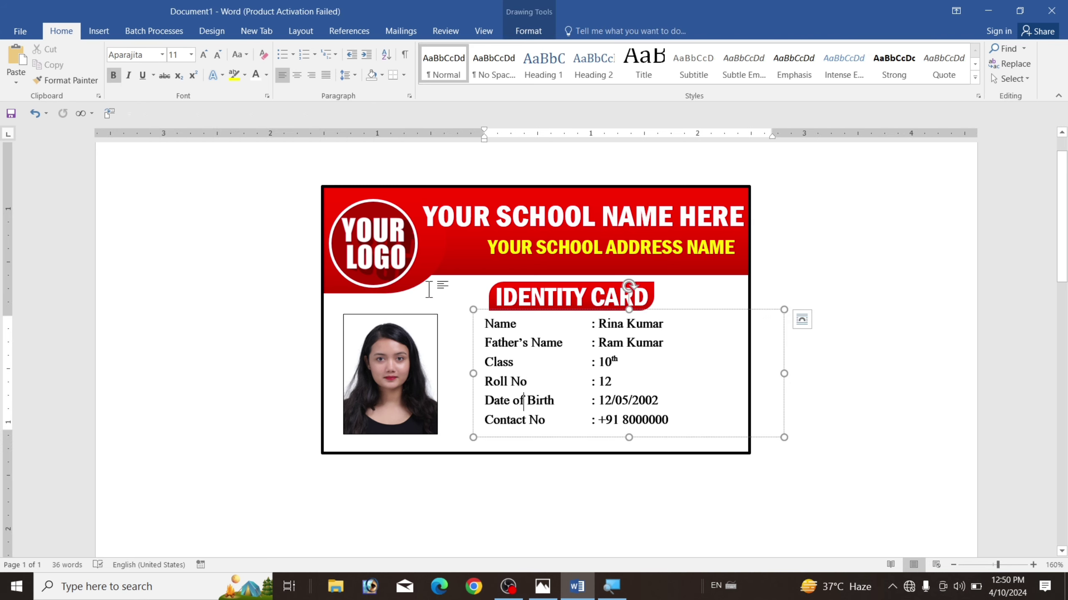
click(472, 341)
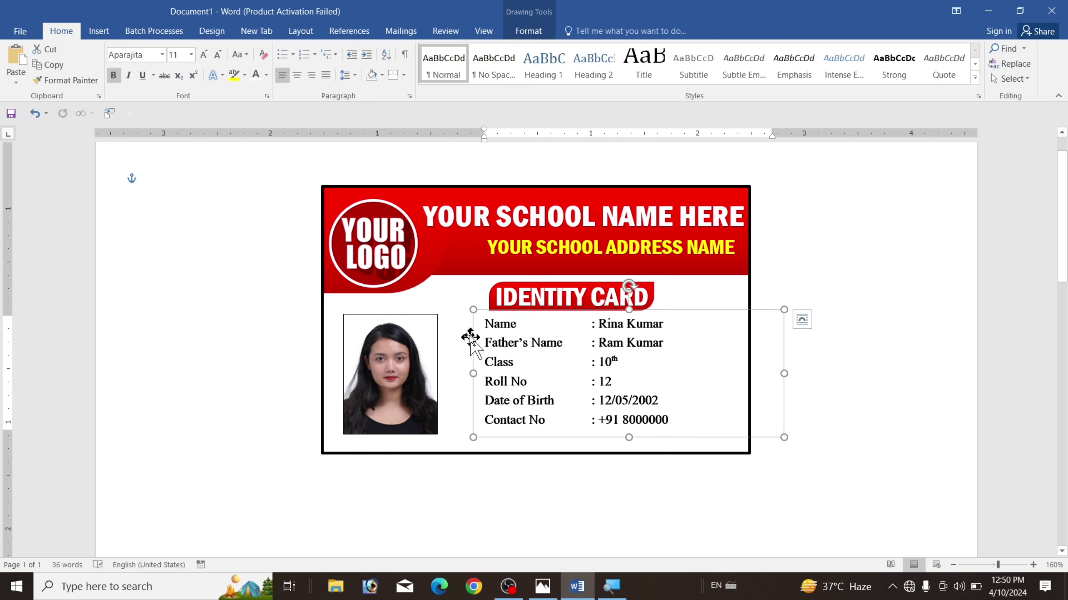
click(204, 54)
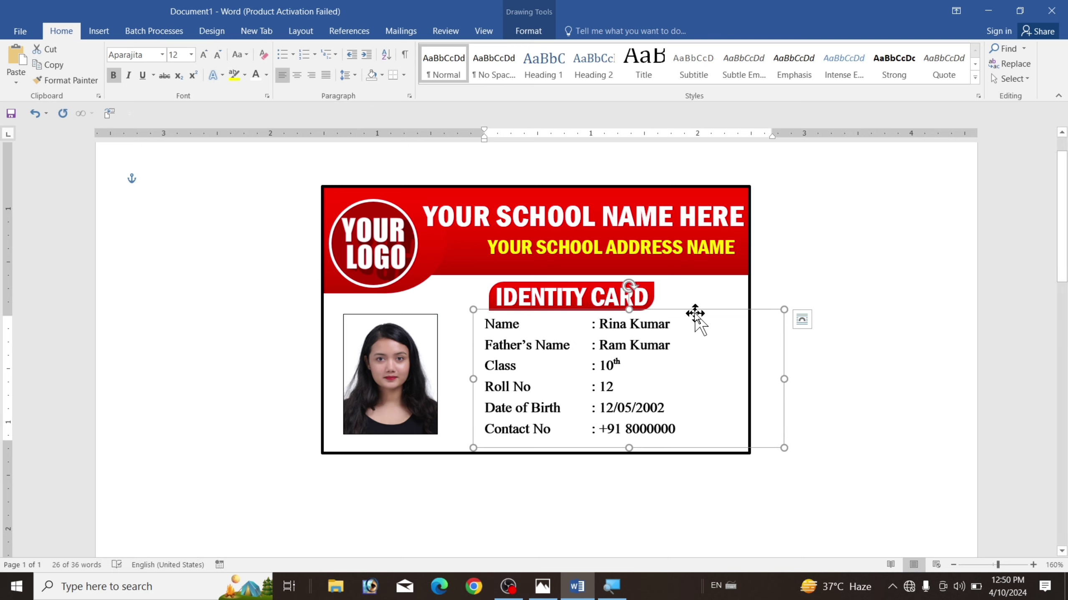
drag(694, 309, 698, 310)
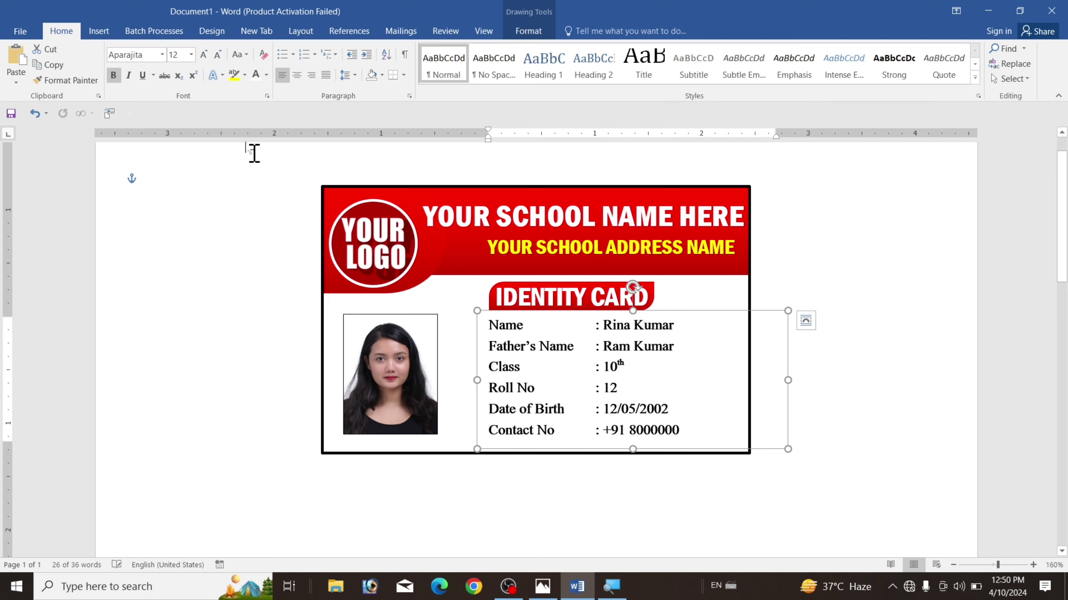
click(204, 55)
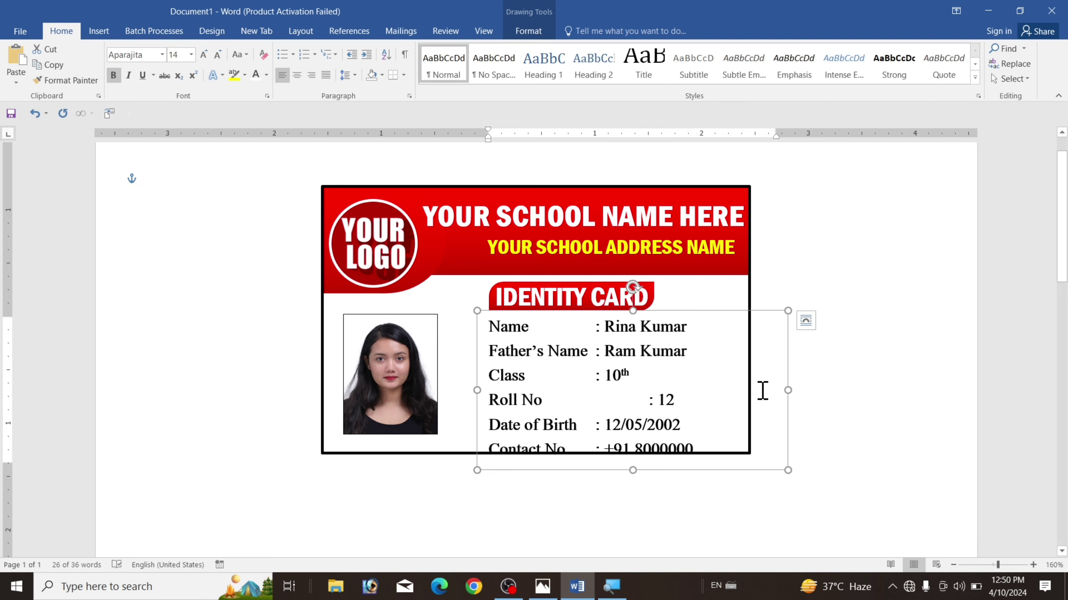
Align the Roll No colon with the others and move the details box up and left.
click(647, 405)
key(BackSpace)
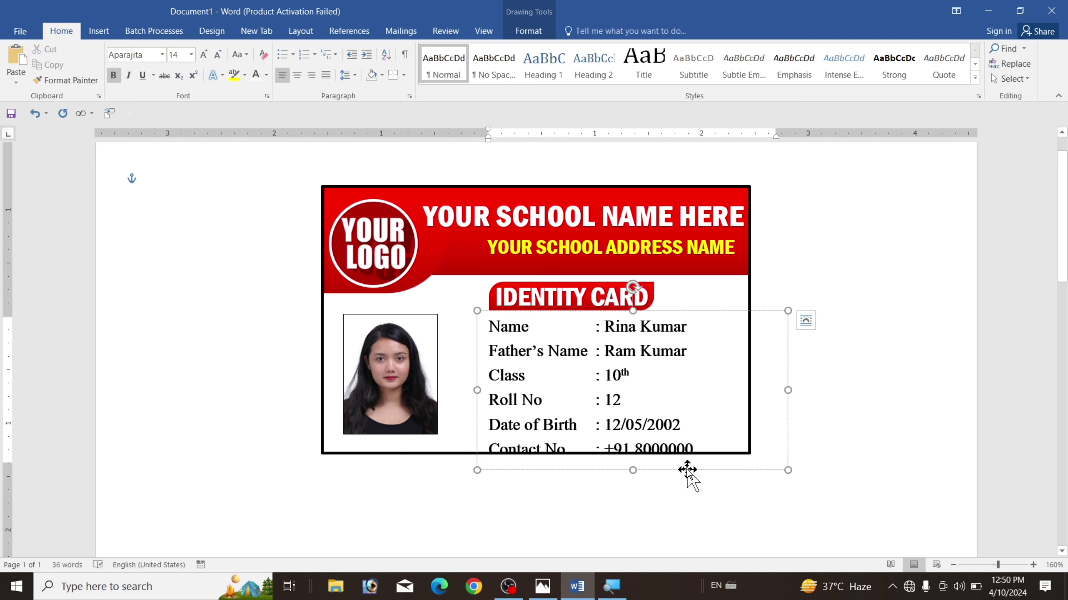
drag(687, 470, 667, 463)
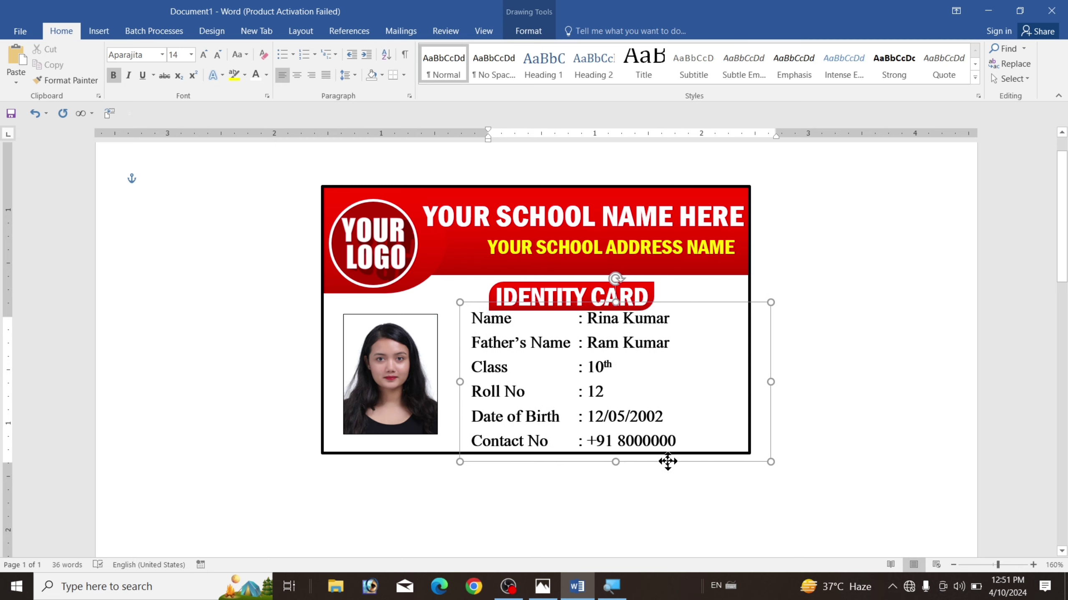
drag(667, 463, 658, 462)
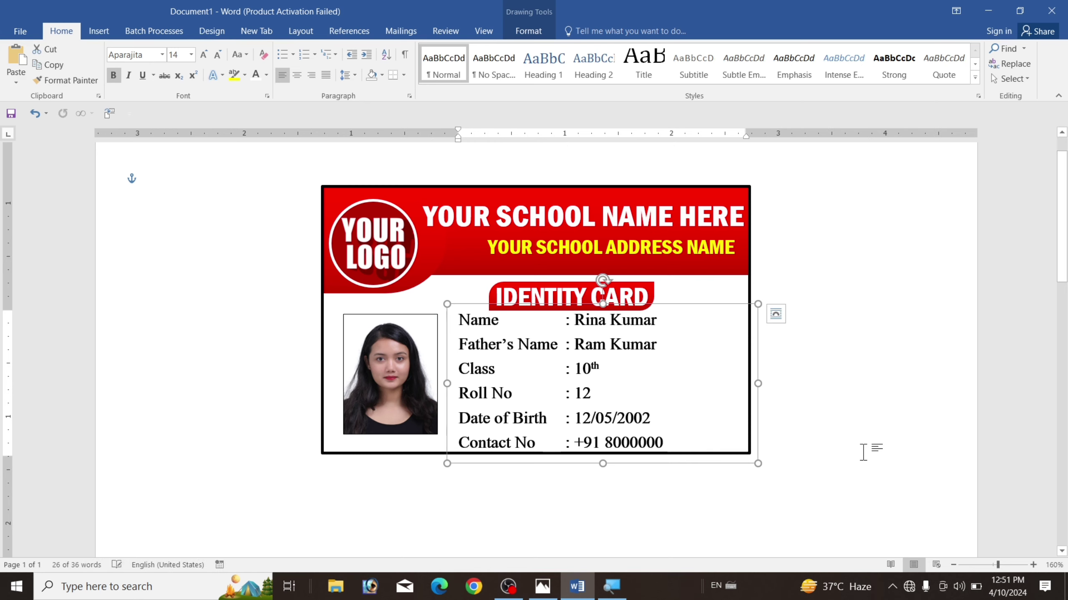
click(863, 452)
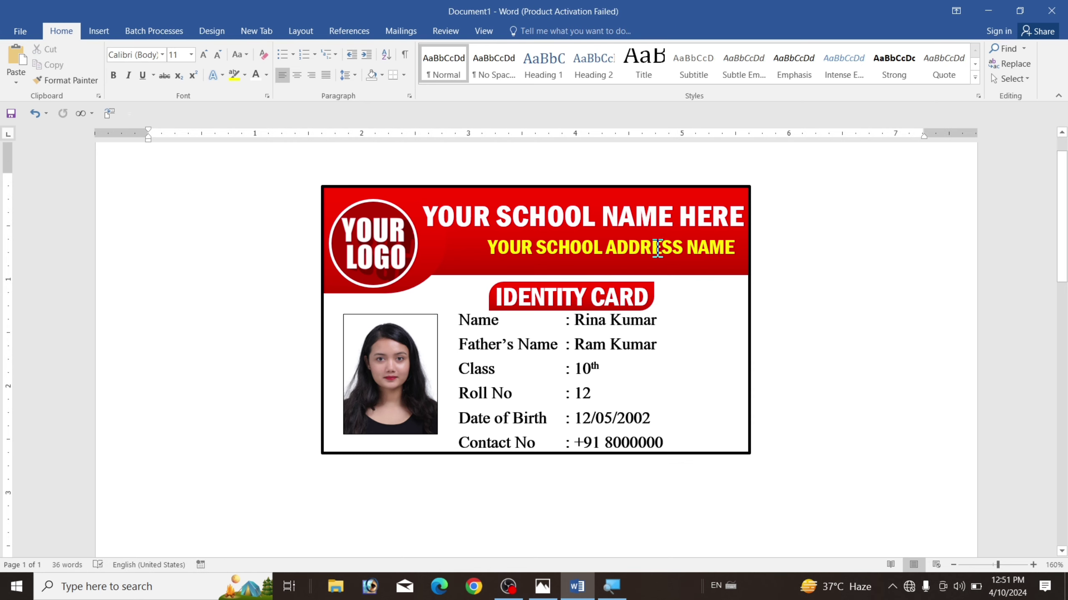